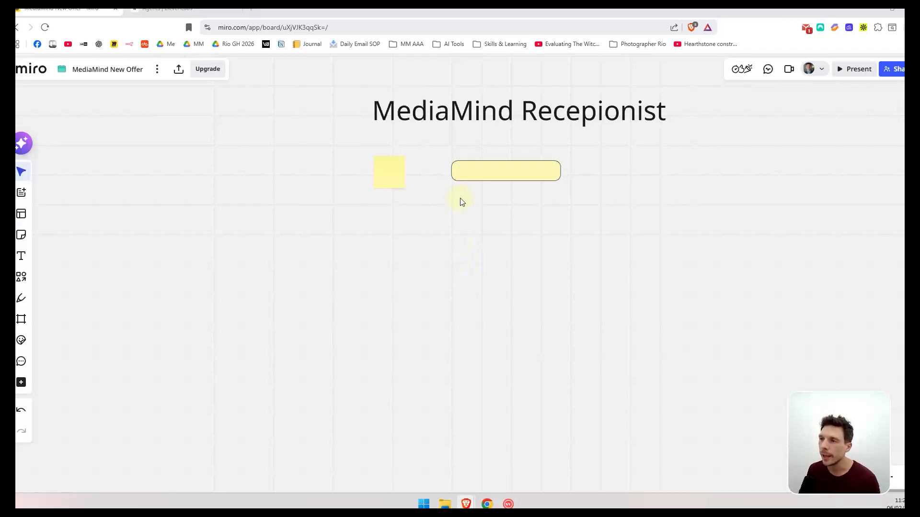
- Place five orange sticky notes in a three-tier branching layout below the board title
click(22, 235)
click(58, 203)
click(306, 260)
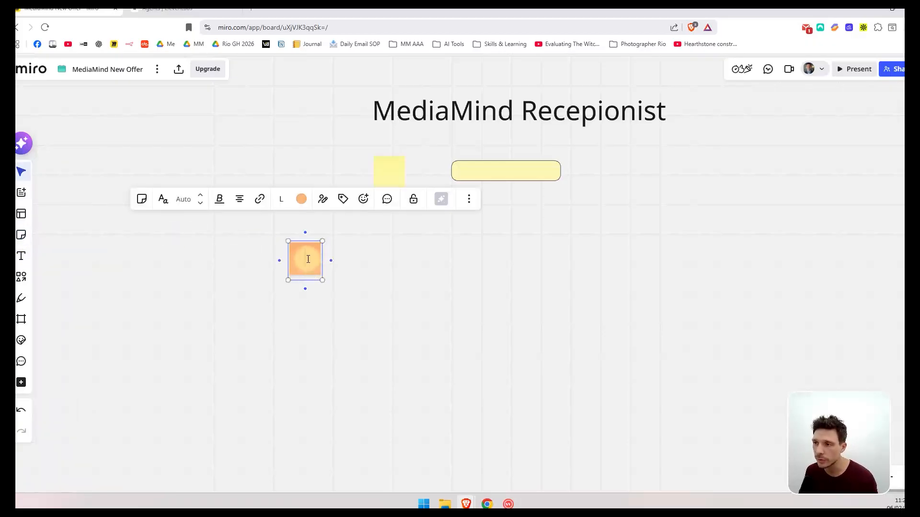
click(384, 241)
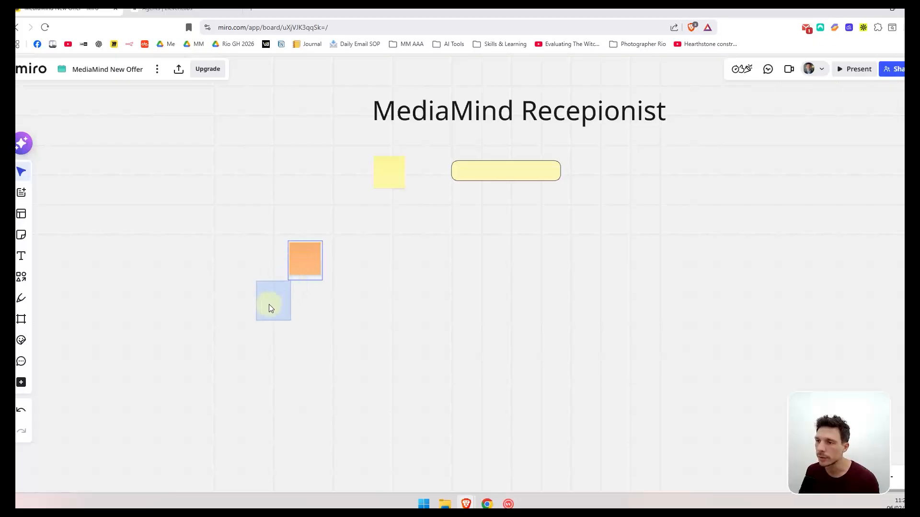
click(285, 330)
click(357, 327)
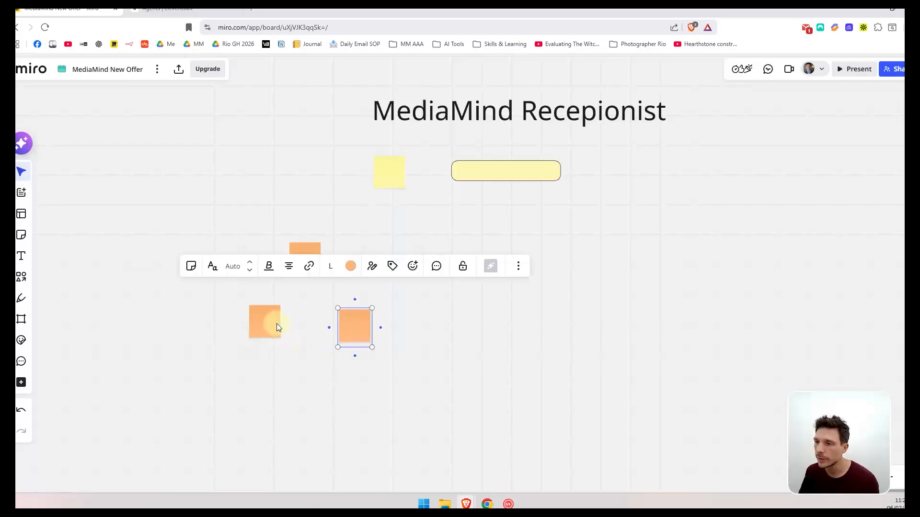
click(230, 384)
click(275, 396)
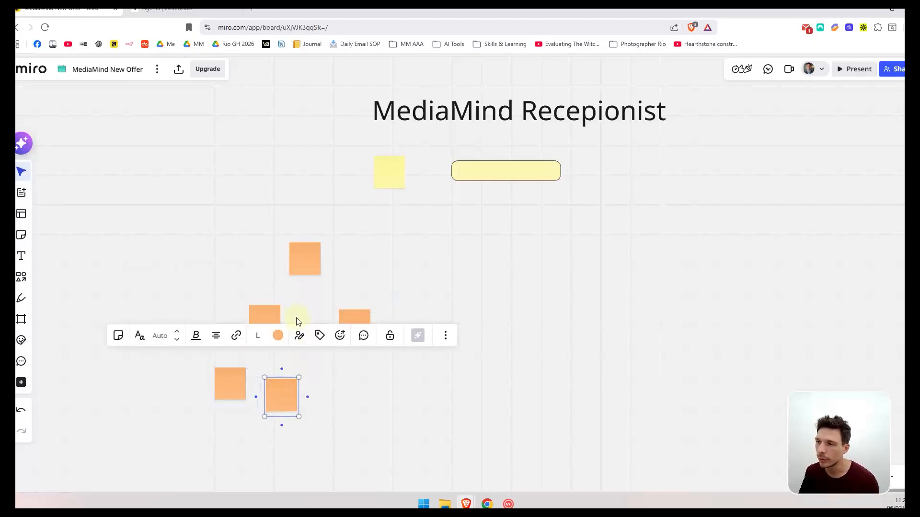
- Connect the second-tier sticky note to the two notes beneath it with branching lines
click(259, 328)
drag(265, 341, 284, 380)
click(273, 324)
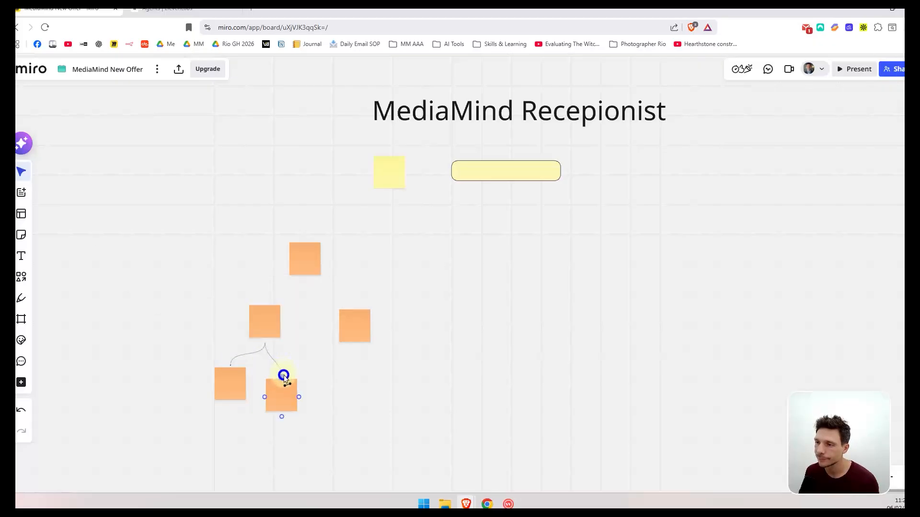
click(361, 379)
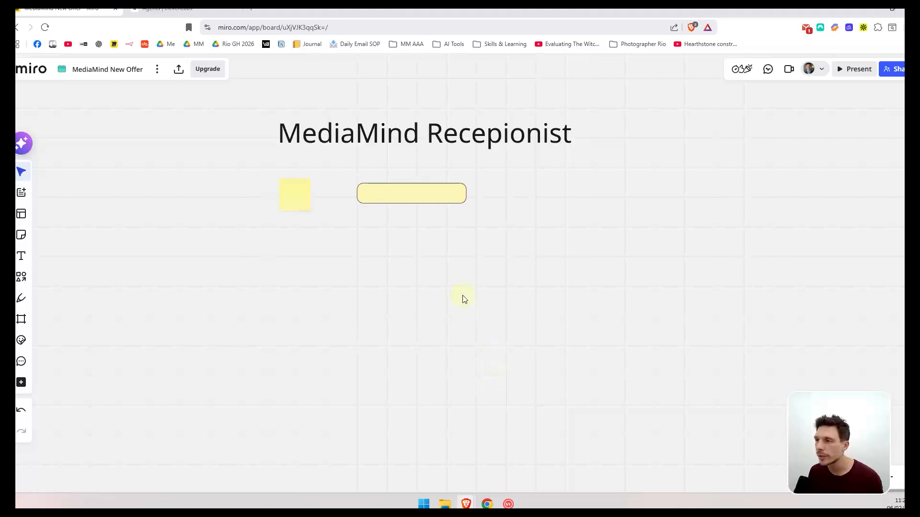
- Label the empty rounded box below the board title "Inbound Call"
double_click(411, 188)
text(In)
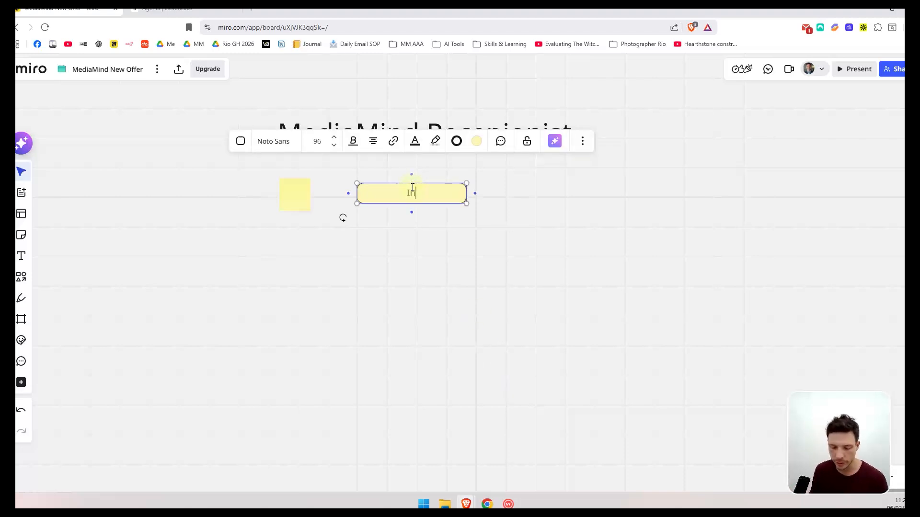
text(bound Call)
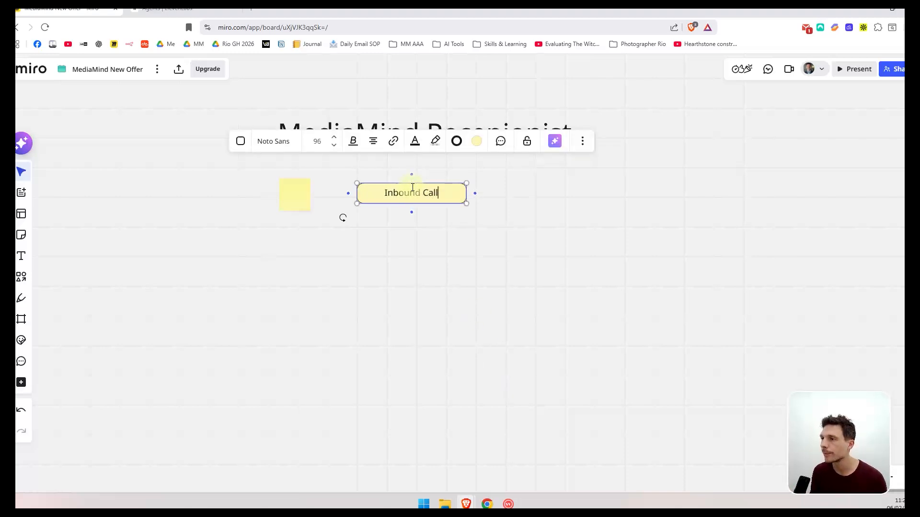
- Add a connected box below Inbound Call containing the agent's introduction from MediaMind, ending with "how can I help you today?"
click(412, 212)
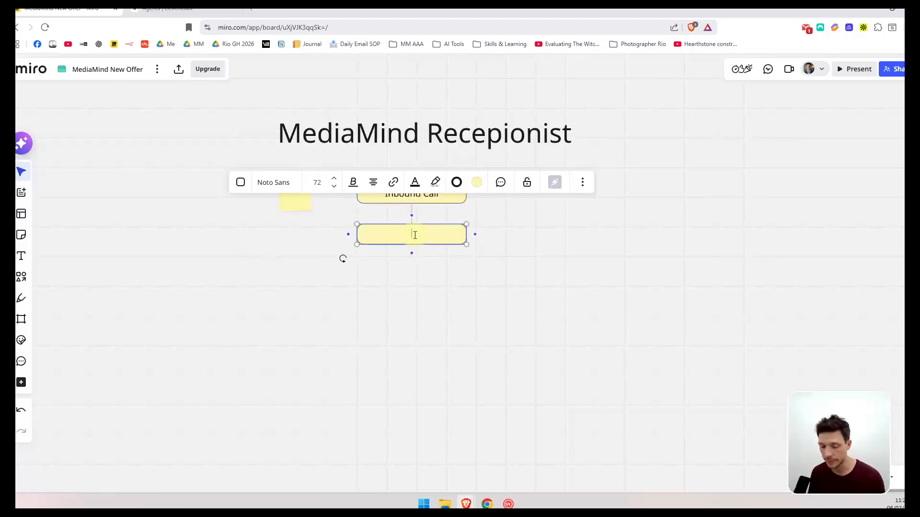
text(Hi, my name)
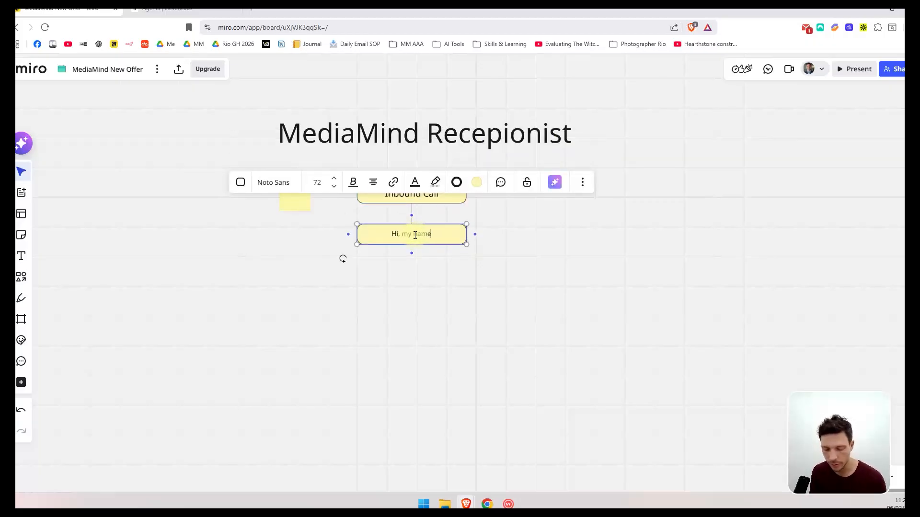
text( is Alex for)
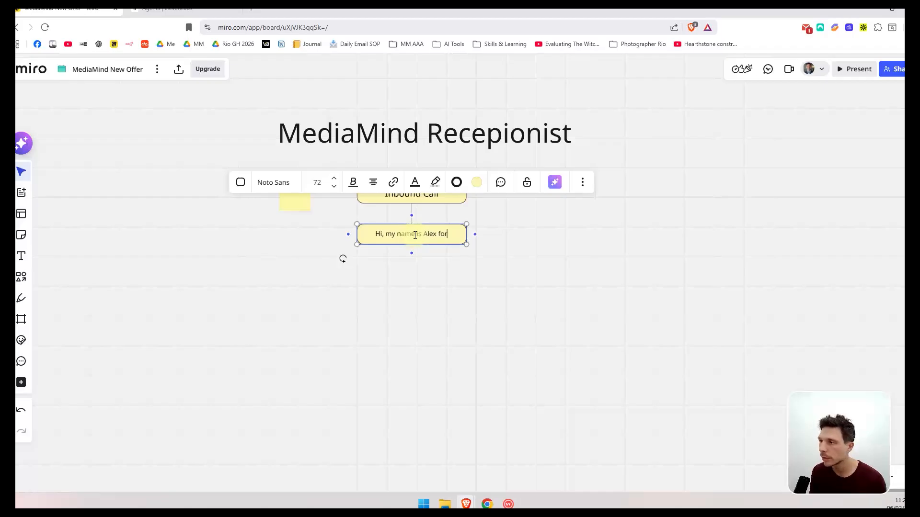
key(BackSpace)
key(BackSpace)
text(rom MediaMind)
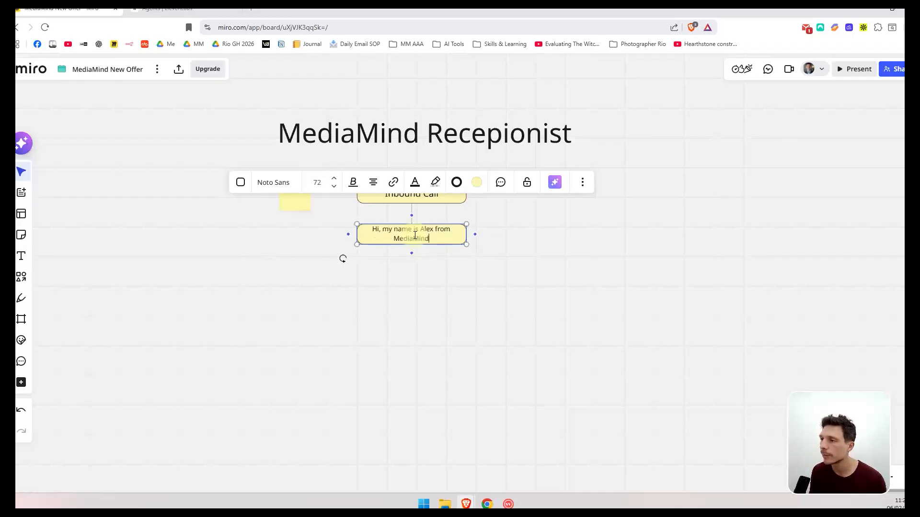
text(, how can I helop)
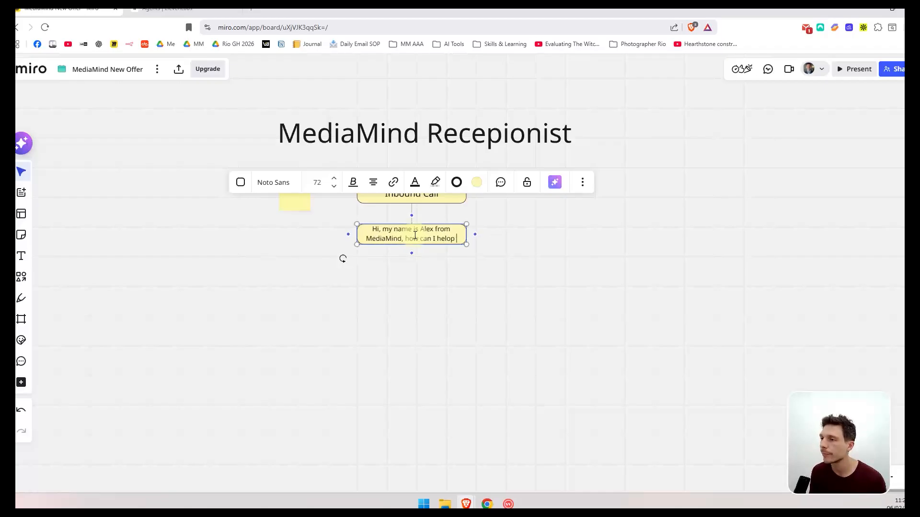
key(BackSpace)
key(BackSpace)
key(BackSpace)
text(p you to)
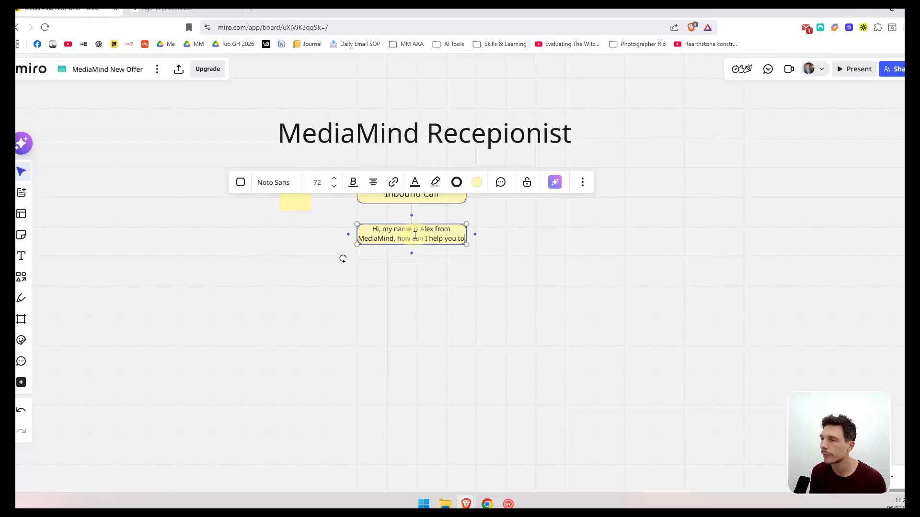
text(day?)
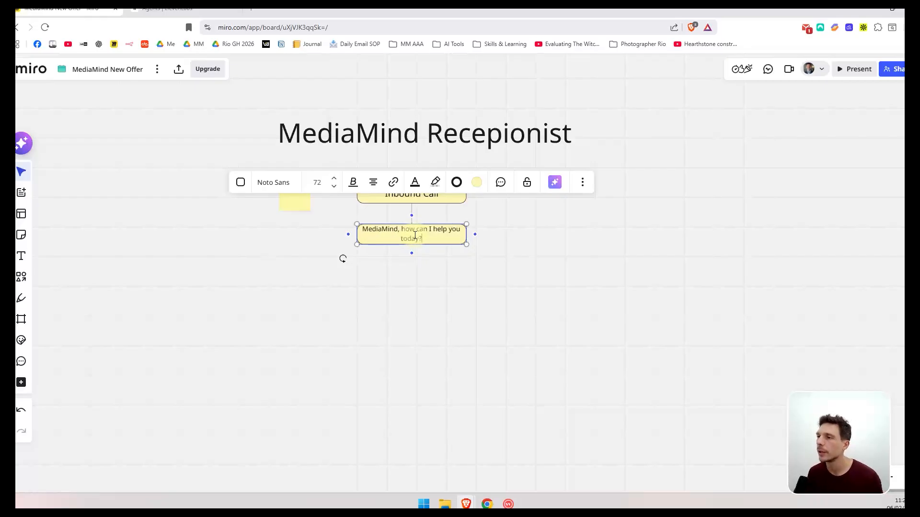
- Add three connected empty boxes branching out in a row below the greeting box, leaving extra space above them
click(412, 254)
drag(413, 276, 415, 316)
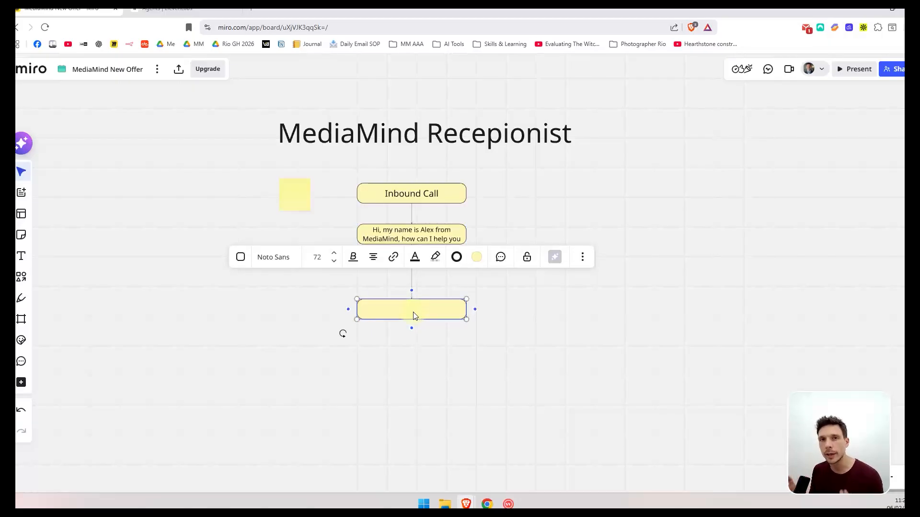
click(438, 347)
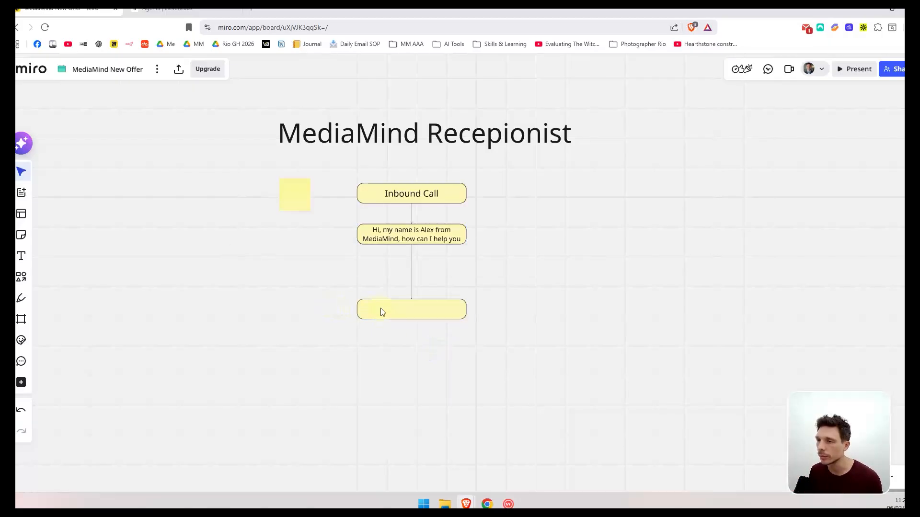
click(399, 238)
click(412, 255)
click(421, 234)
click(412, 255)
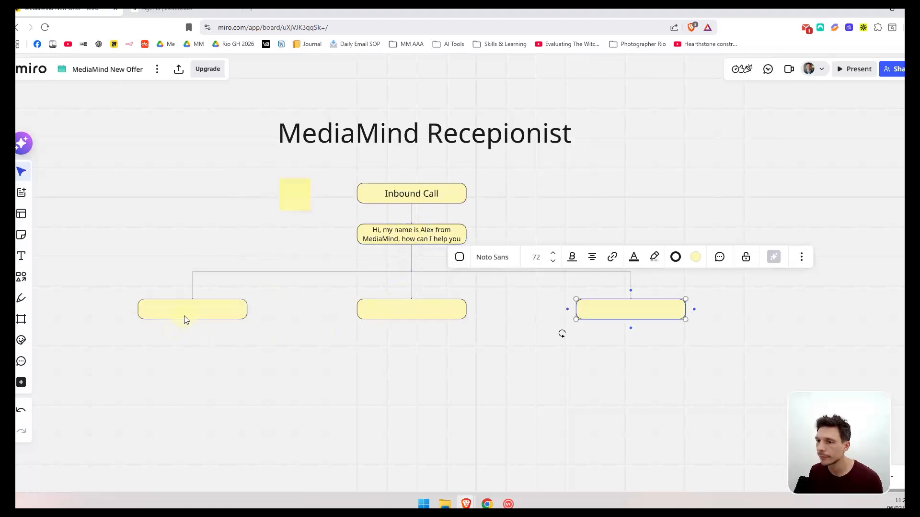
- Label the three branch boxes, in order, "Emergency calls", "Appointment booking" and "General questions"
click(186, 315)
click(186, 314)
text(Emergency calls)
double_click(389, 311)
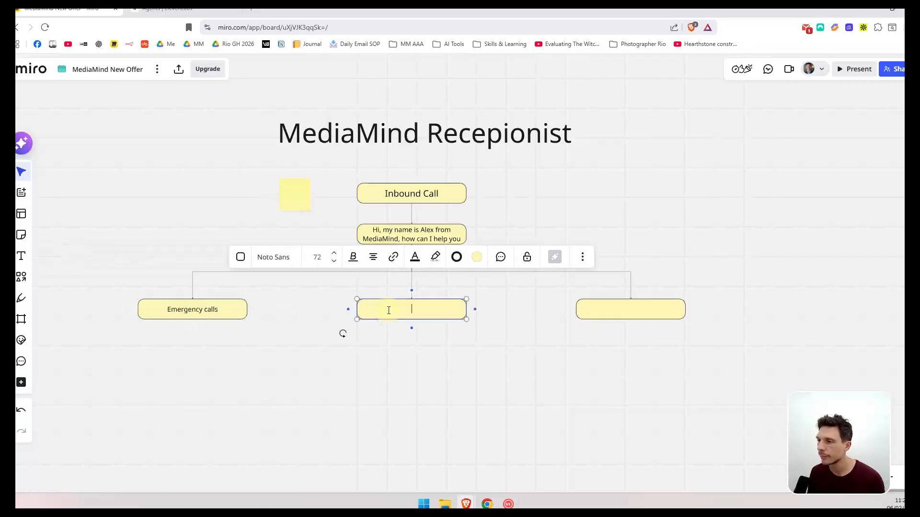
text(Appointment)
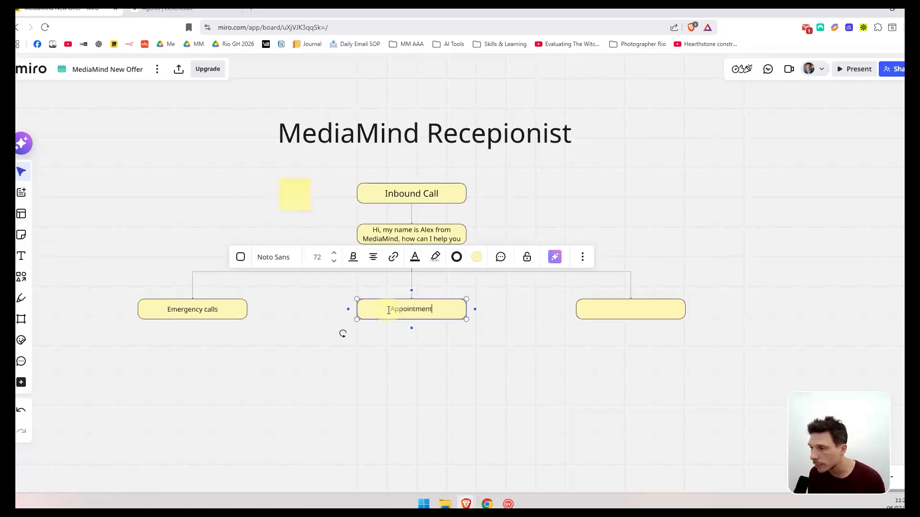
text( booking)
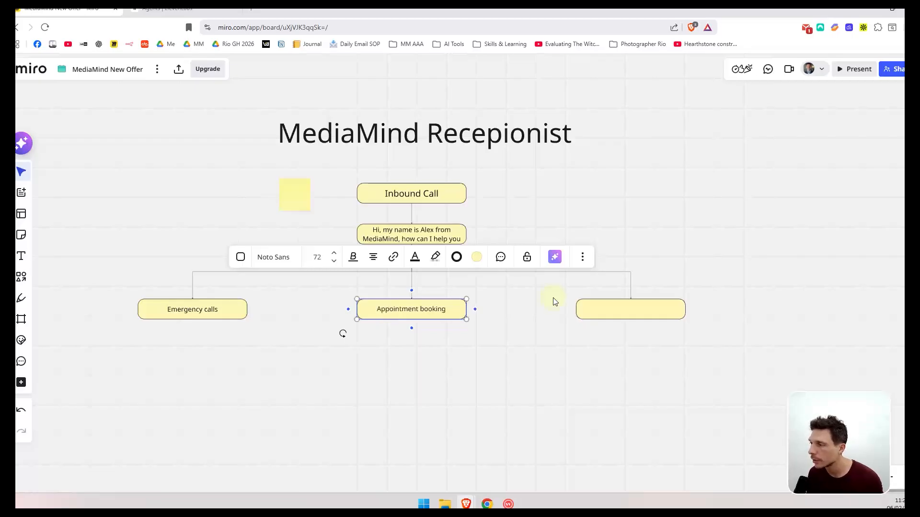
double_click(599, 310)
text(G)
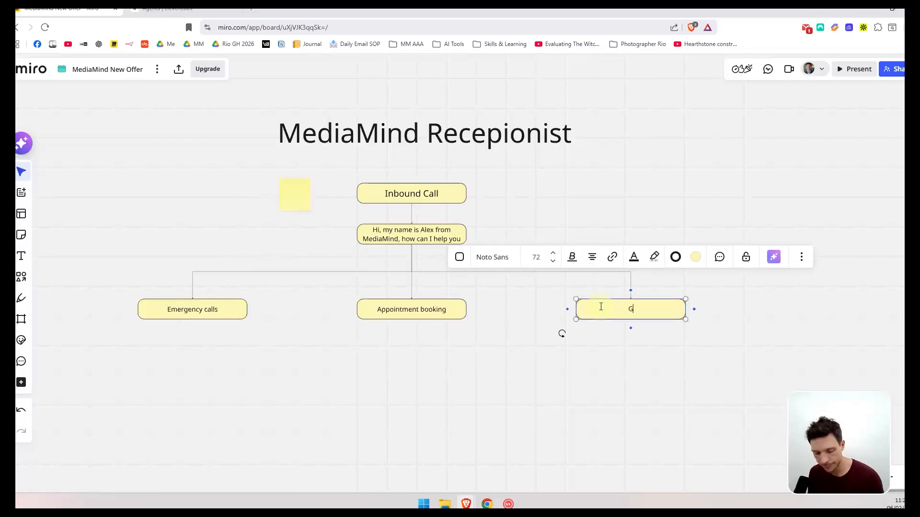
text(eneral questions)
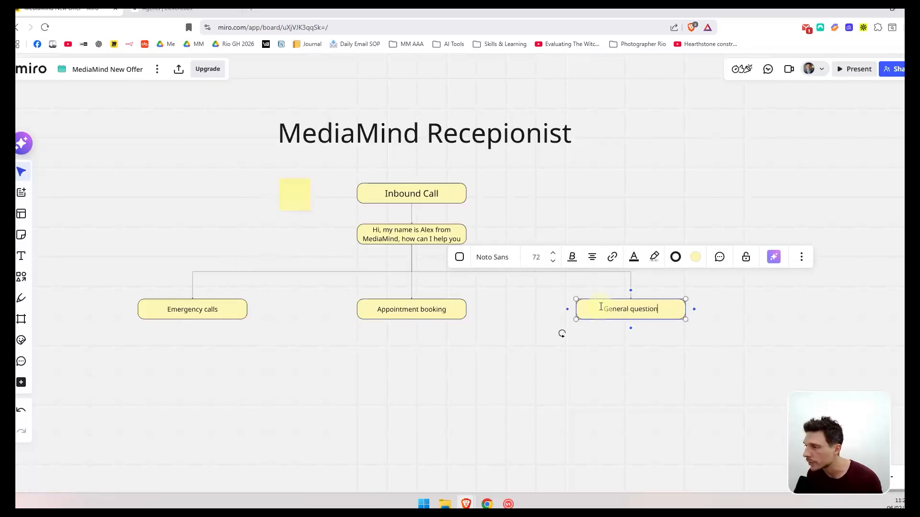
click(548, 322)
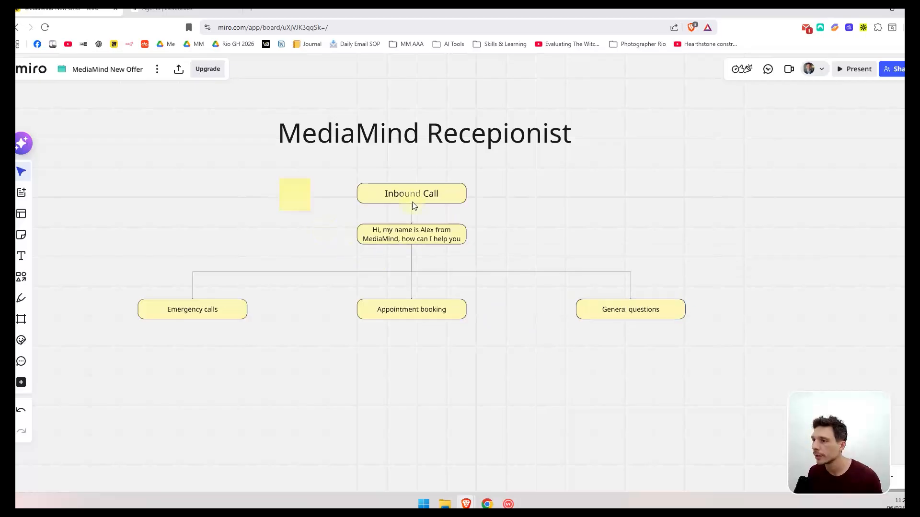
- Recolour the fill of the greeting box to a pale pastel tone
click(404, 237)
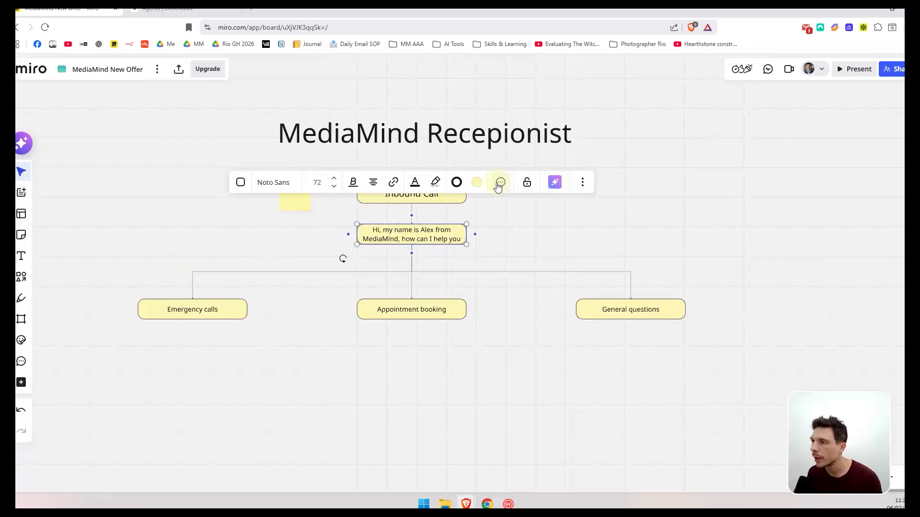
click(478, 182)
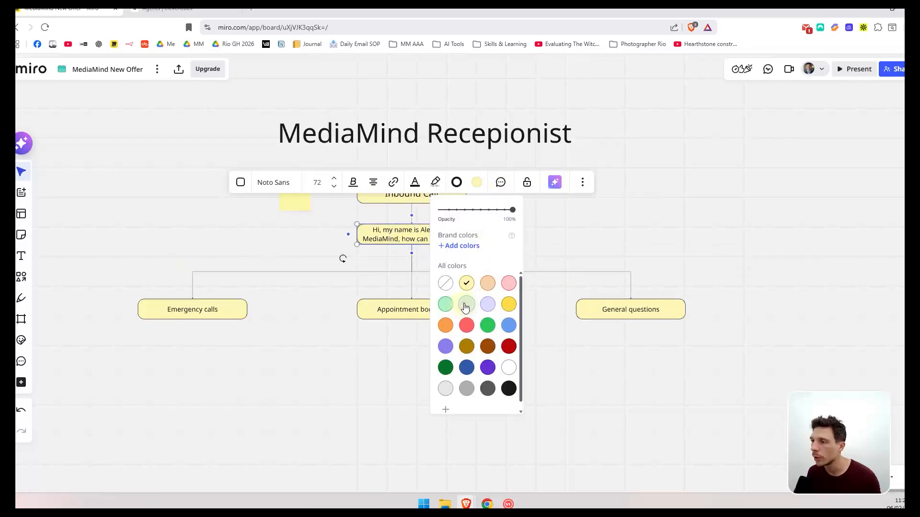
click(464, 308)
click(343, 352)
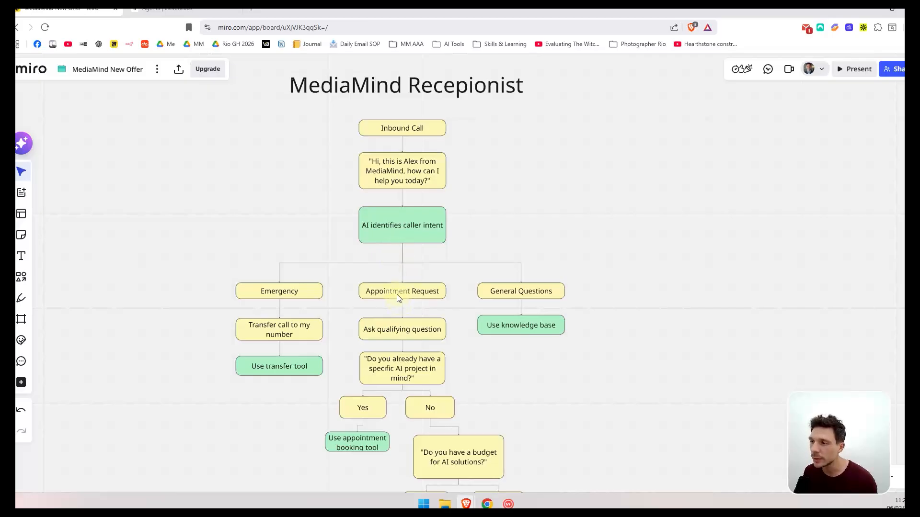
- Review the full receptionist call flow, covering the appointment qualifying questions, the Airtable data step and the general questions branch
scroll(400, 292, down, 2)
drag(483, 362, 497, 216)
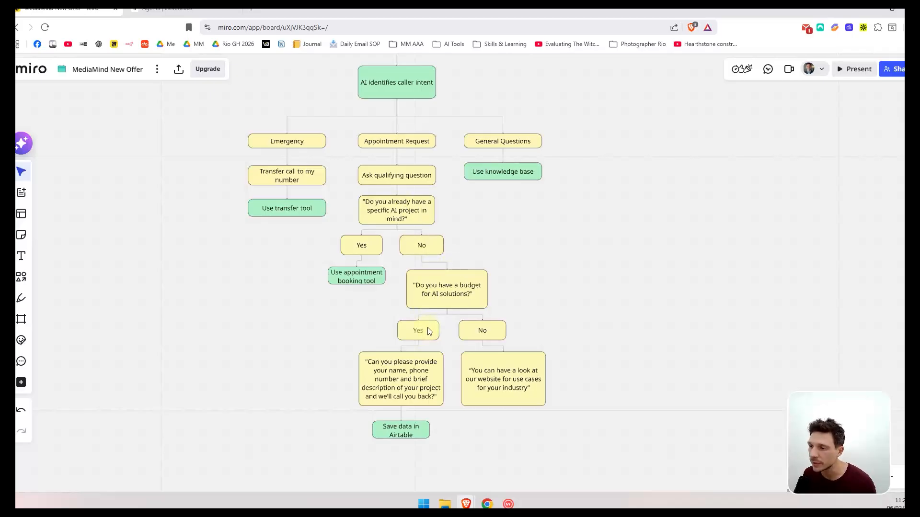
drag(335, 371, 337, 329)
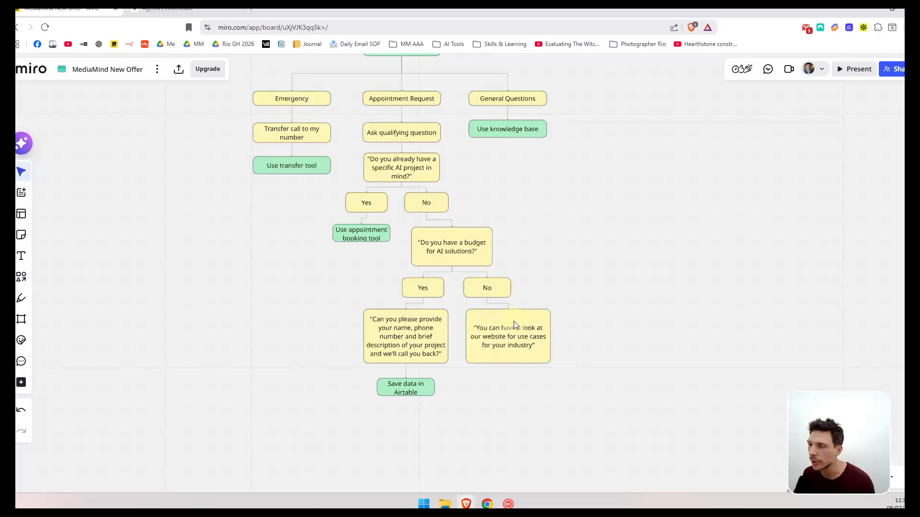
click(545, 248)
drag(574, 185, 510, 292)
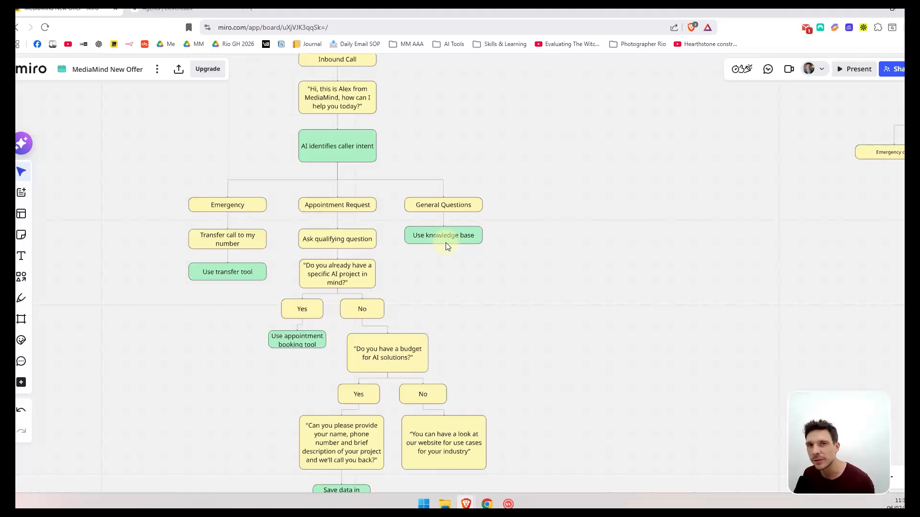
- Switch to ElevenLabs and create a new blank agent named "MediaMind Receptionis V2"
click(168, 9)
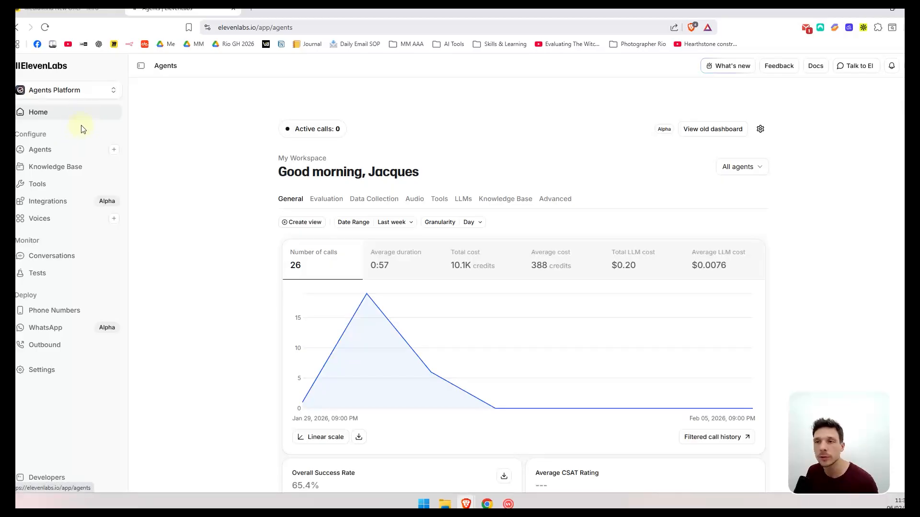
click(52, 150)
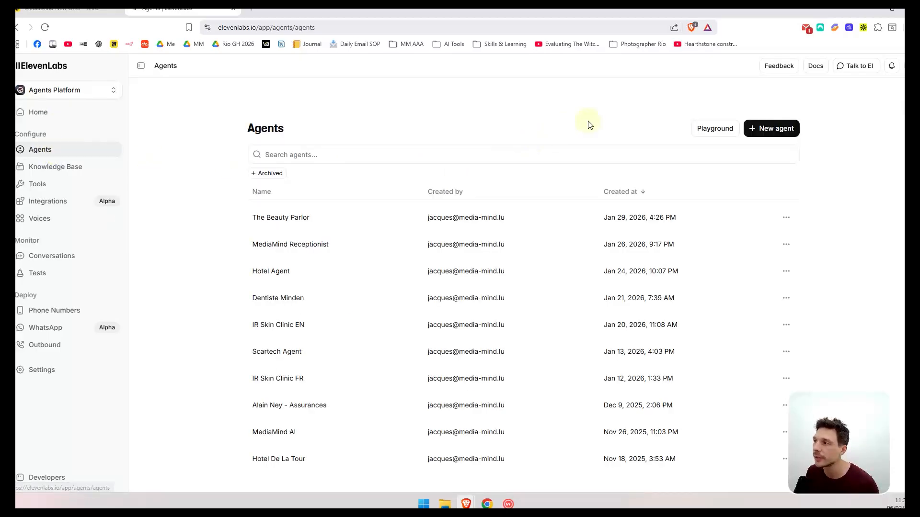
click(763, 129)
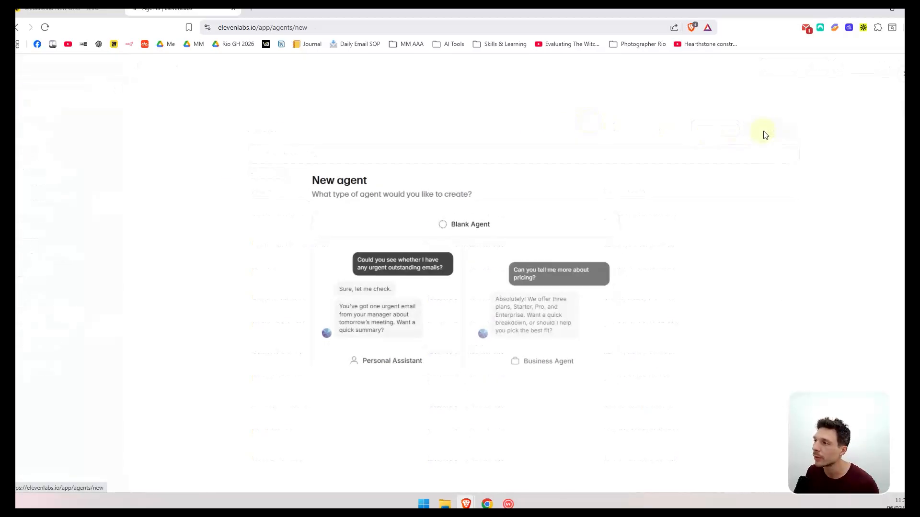
click(501, 222)
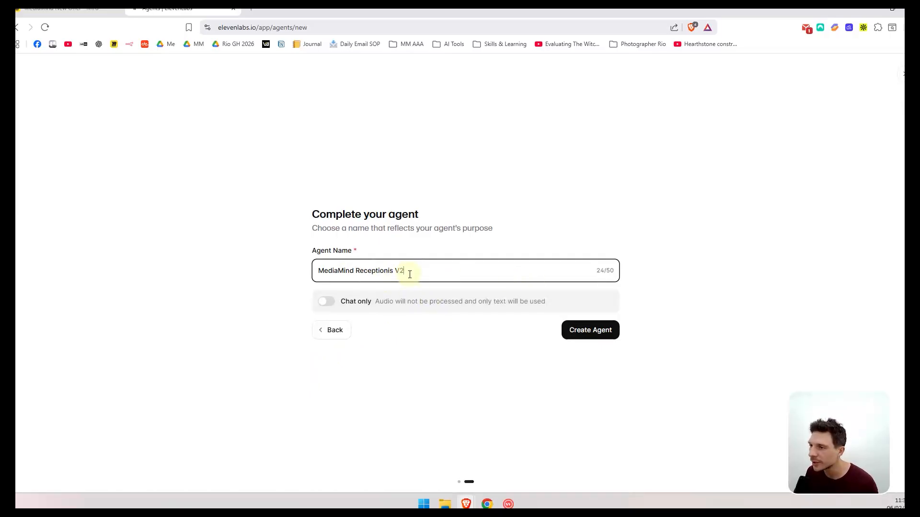
click(588, 337)
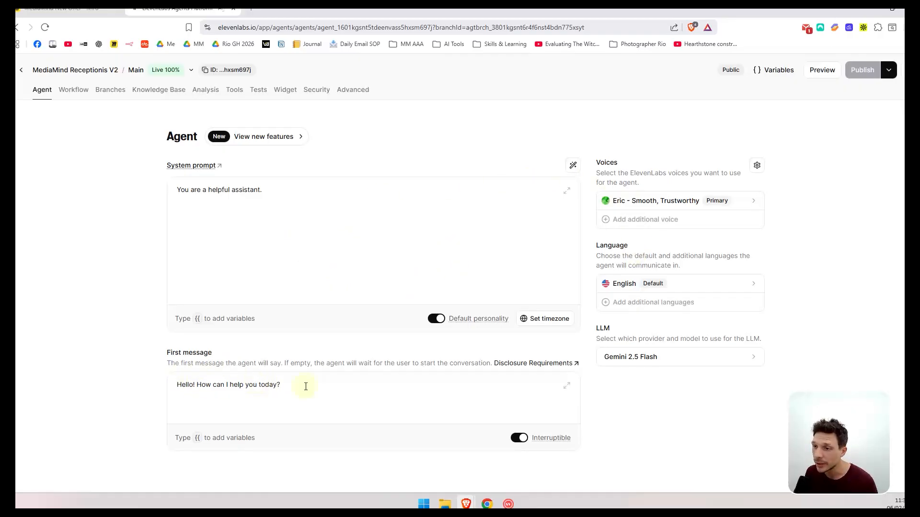
- Switch to the Miro board and copy the opening greeting text from the receptionist flow
drag(317, 390, 198, 383)
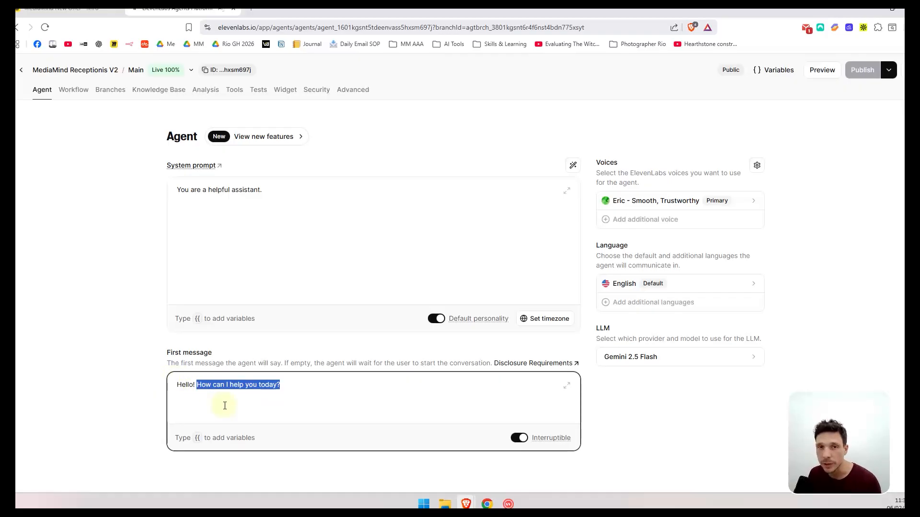
click(78, 11)
scroll(343, 173, up, 1)
click(329, 89)
click(331, 90)
key(ctrl+c)
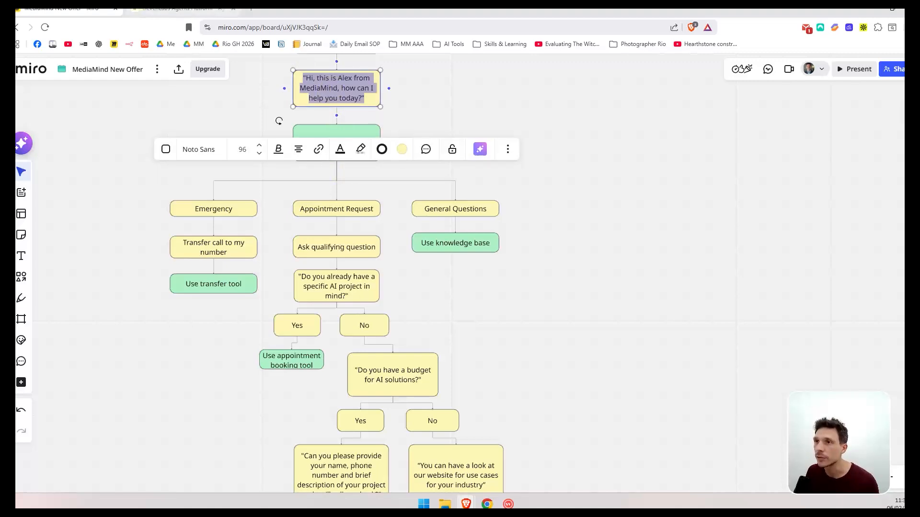
- Back in ElevenLabs, replace the agent's first message with the copied MediaMind greeting, removing the surrounding quotation marks
click(187, 10)
click(275, 390)
drag(308, 390, 180, 391)
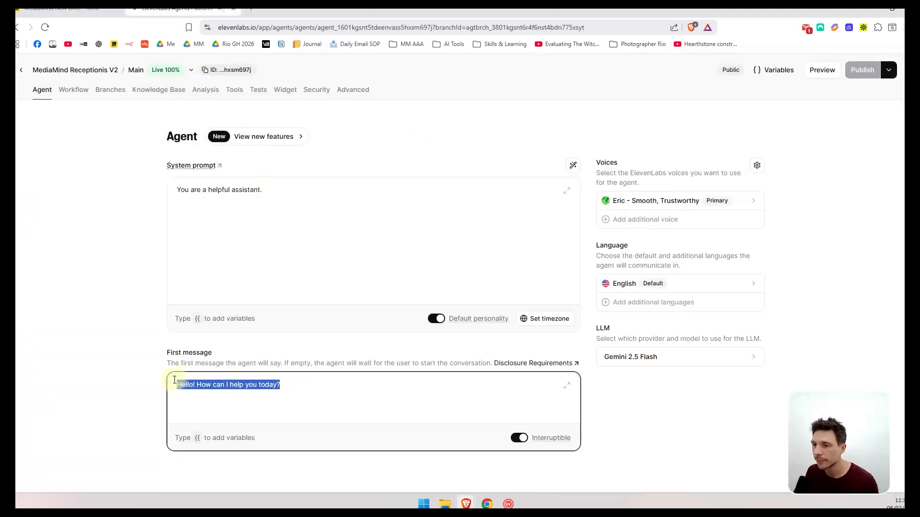
key(ctrl+v)
double_click(179, 388)
key(BackSpace)
click(372, 383)
key(BackSpace)
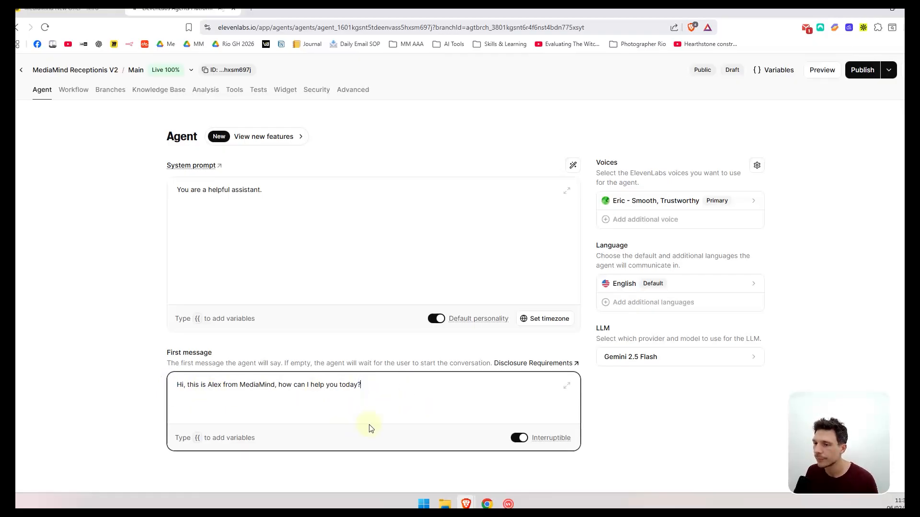
- Set the agent's primary voice to "Mark - Natural Conversations" from the saved voices
click(664, 201)
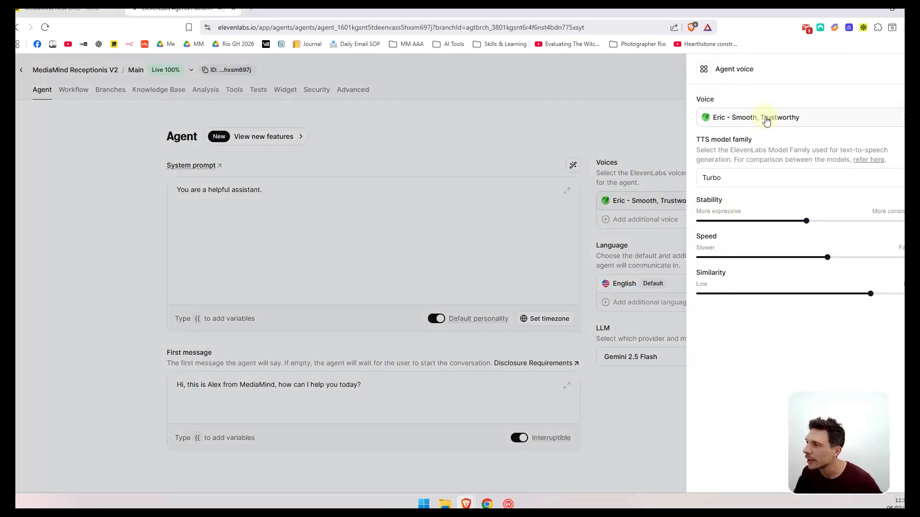
click(765, 119)
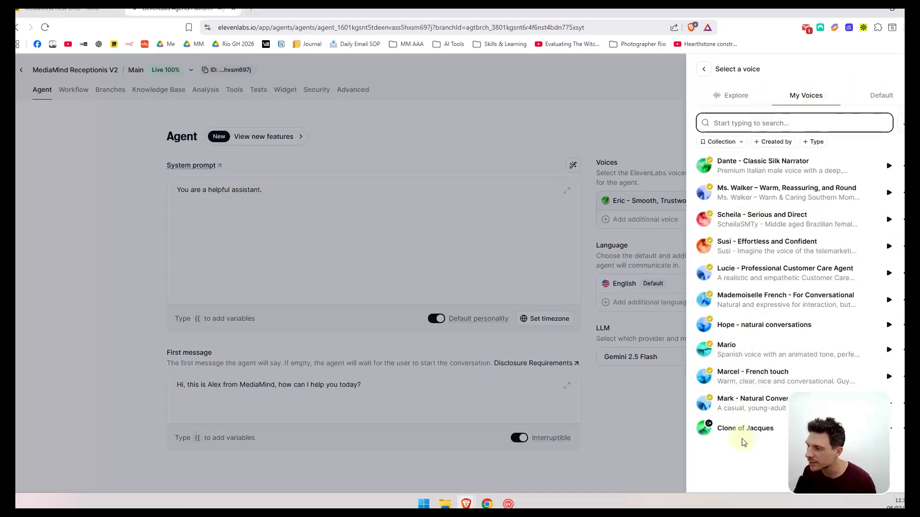
click(741, 407)
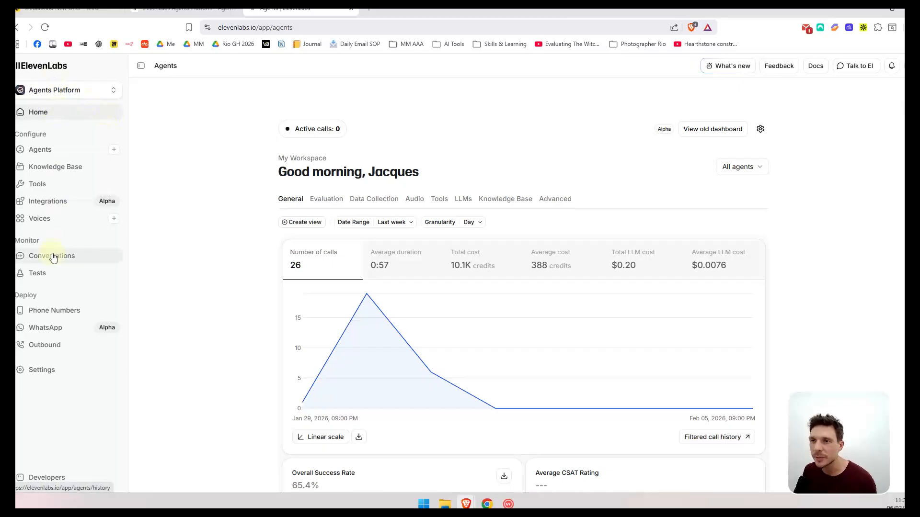
- Filter the ElevenLabs voice library to male, middle-aged voices
click(55, 219)
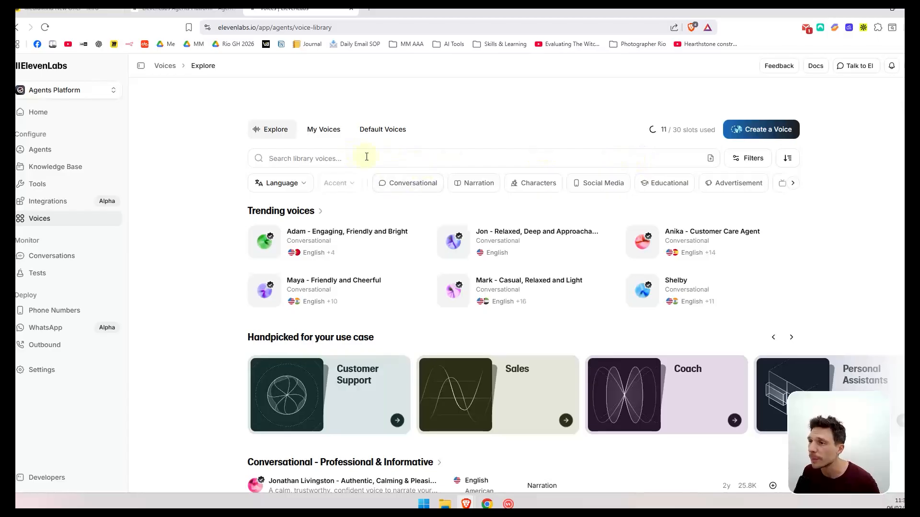
click(751, 158)
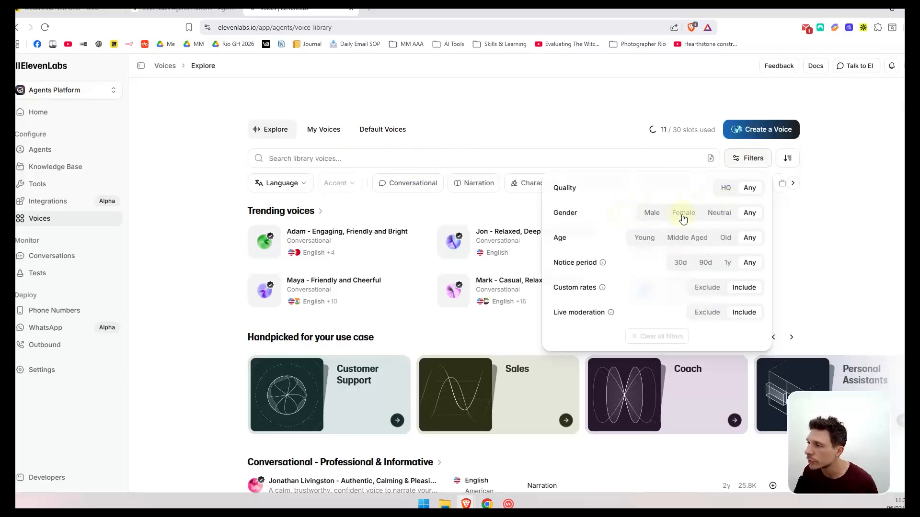
click(650, 213)
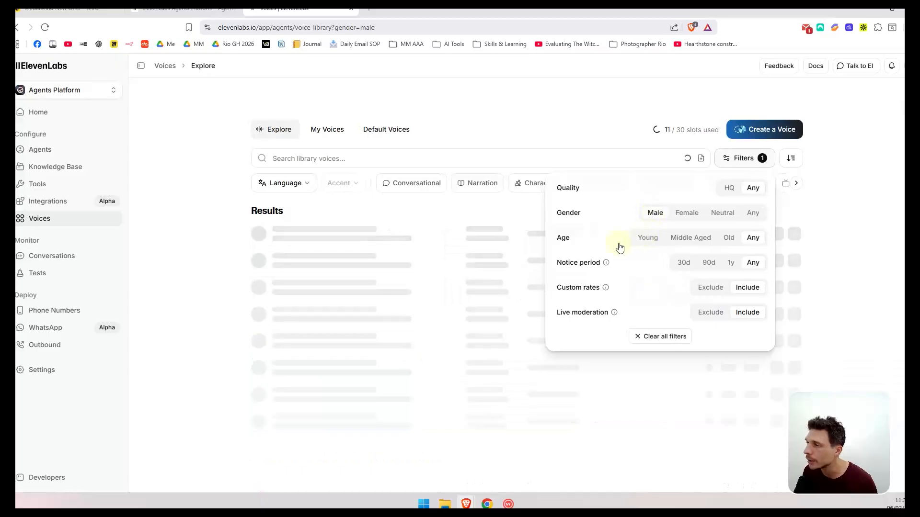
click(678, 237)
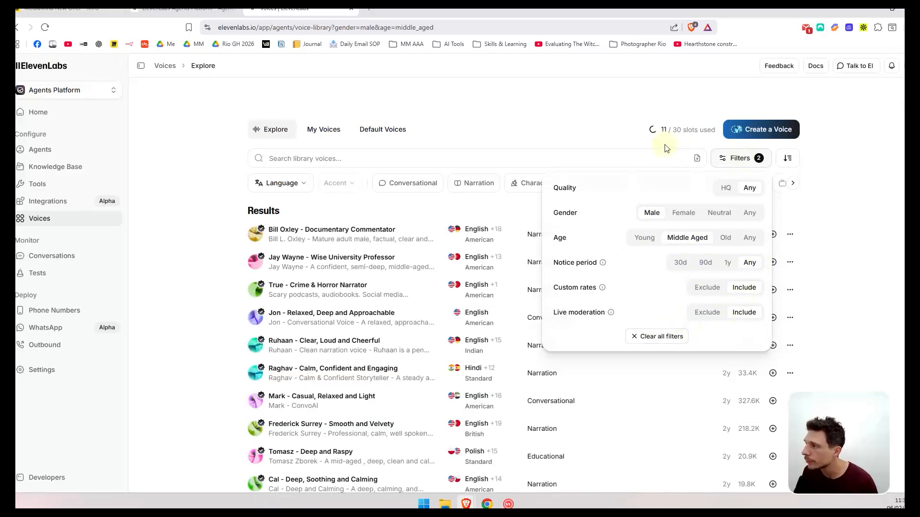
click(570, 126)
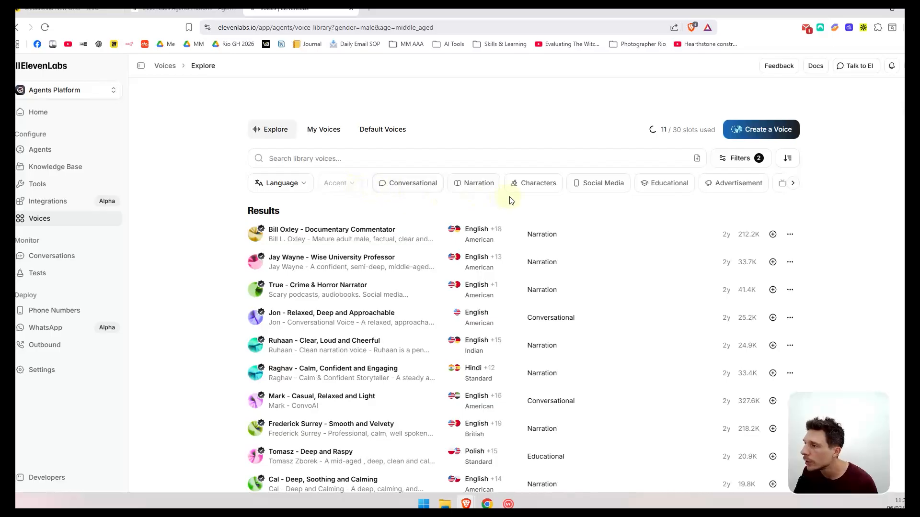
- Narrow the voice library results to French-language voices
click(284, 183)
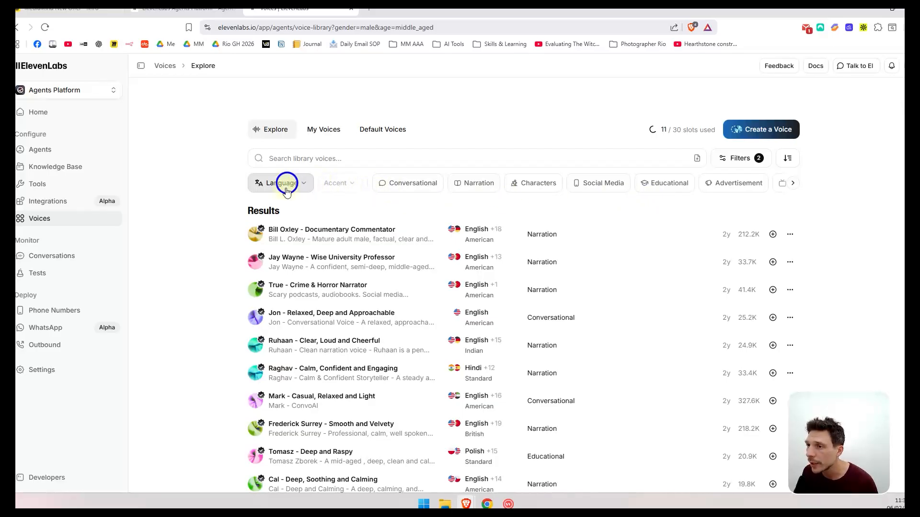
scroll(286, 288, down, 2)
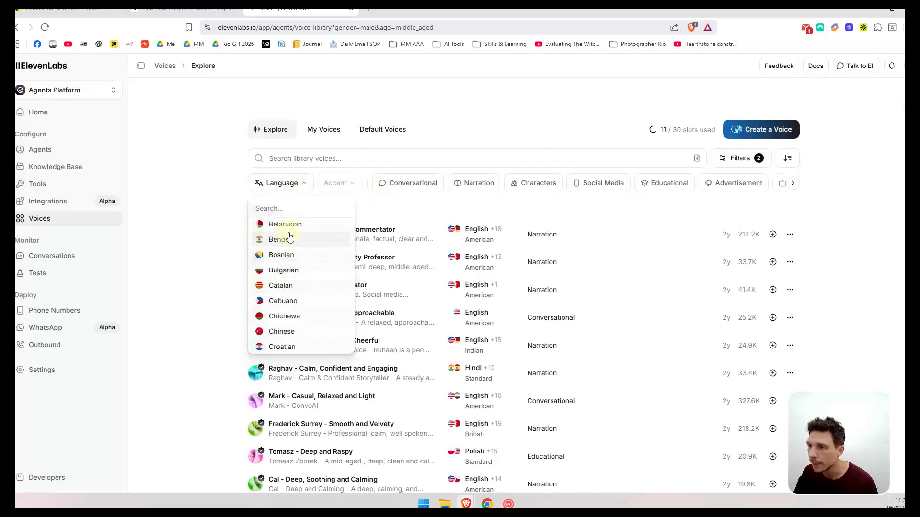
text(fr)
click(289, 244)
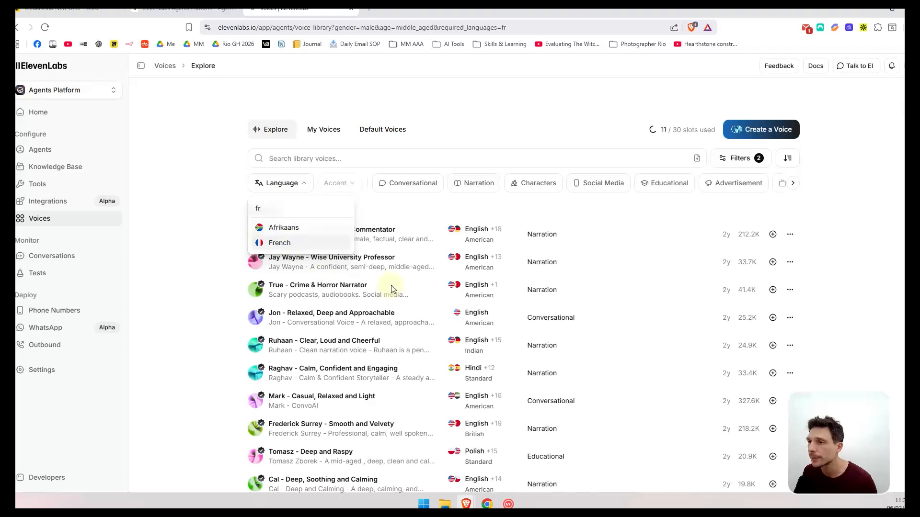
click(200, 262)
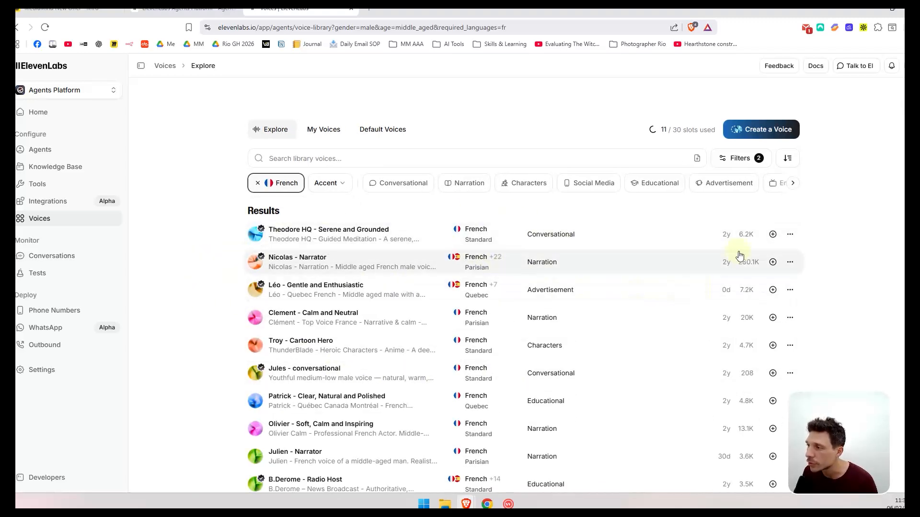
- Listen to the French preview of the "Nicolas - Narrator" voice, pause it and check the option for saving the voice
mouse_move(741, 273)
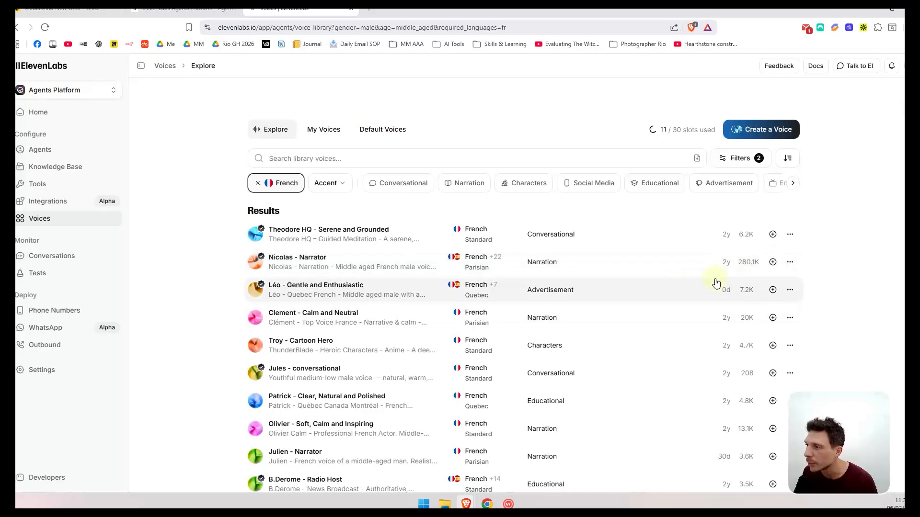
click(260, 266)
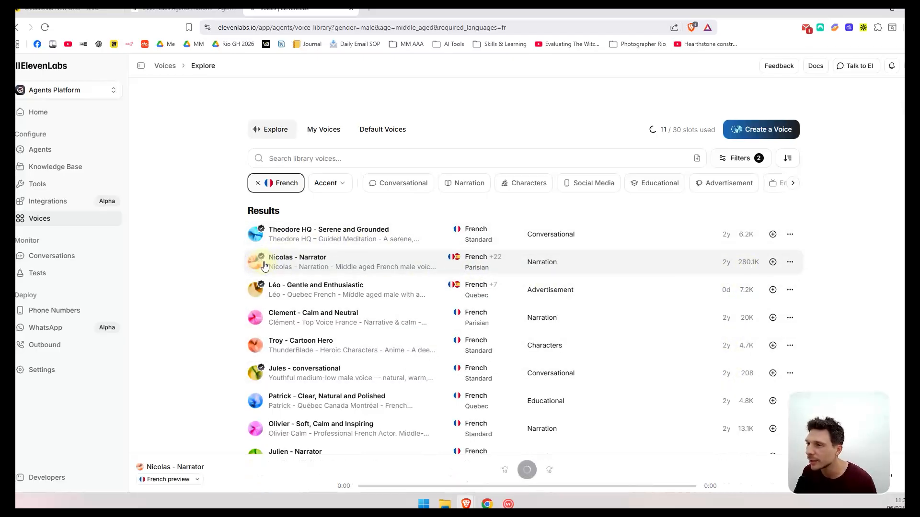
mouse_move(339, 287)
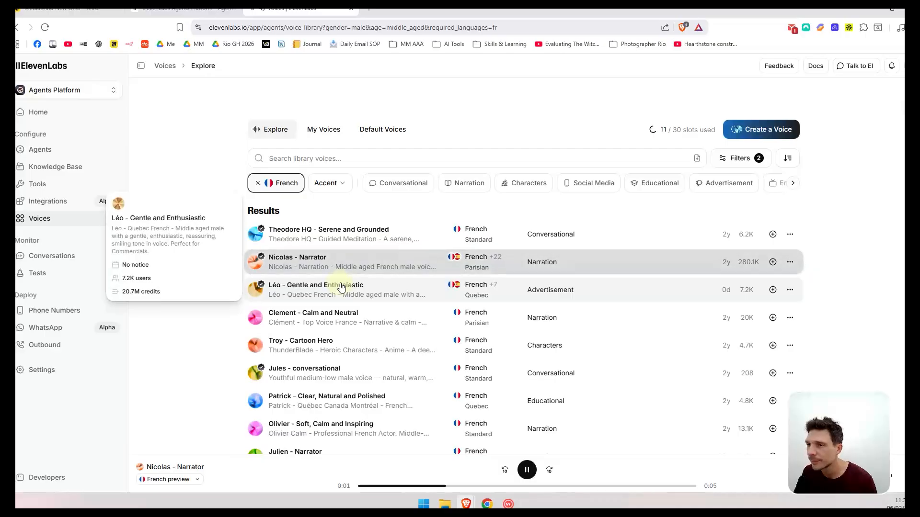
click(527, 470)
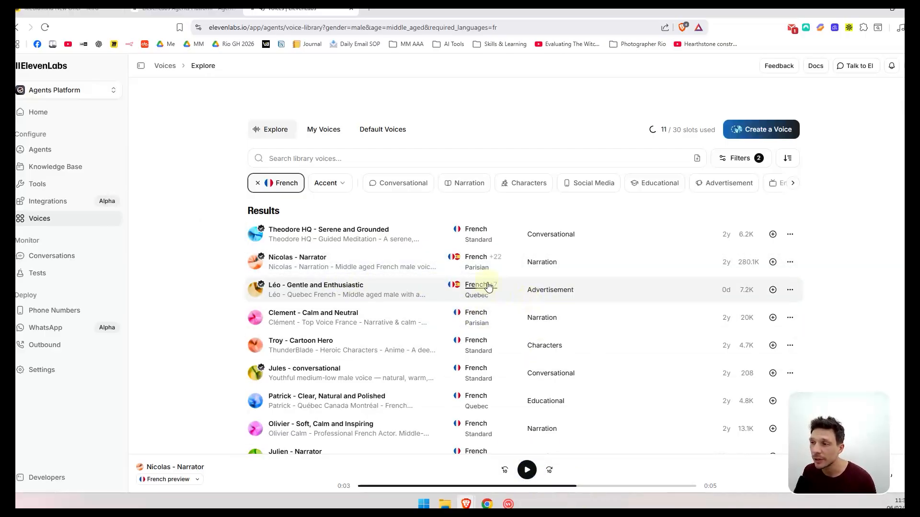
mouse_move(488, 286)
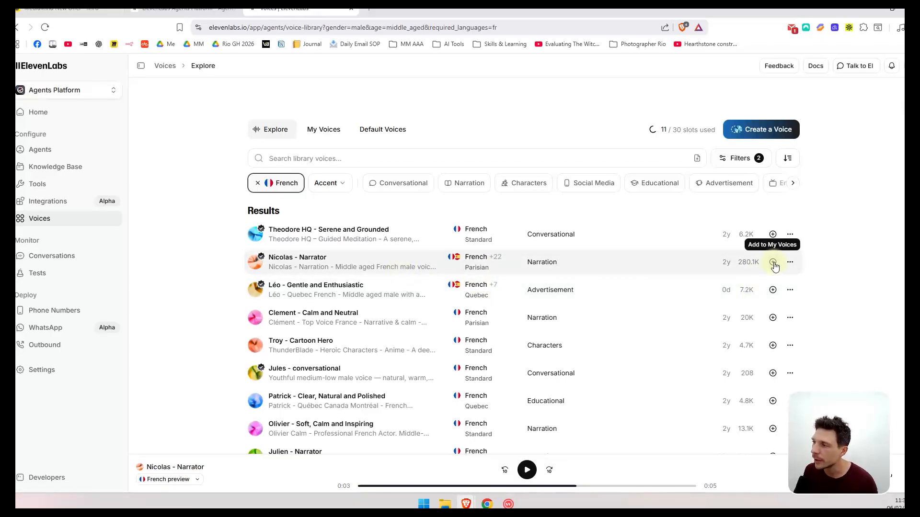
- Return to the agent and examine the available default languages and the additional voice settings, leaving both without changes
click(187, 10)
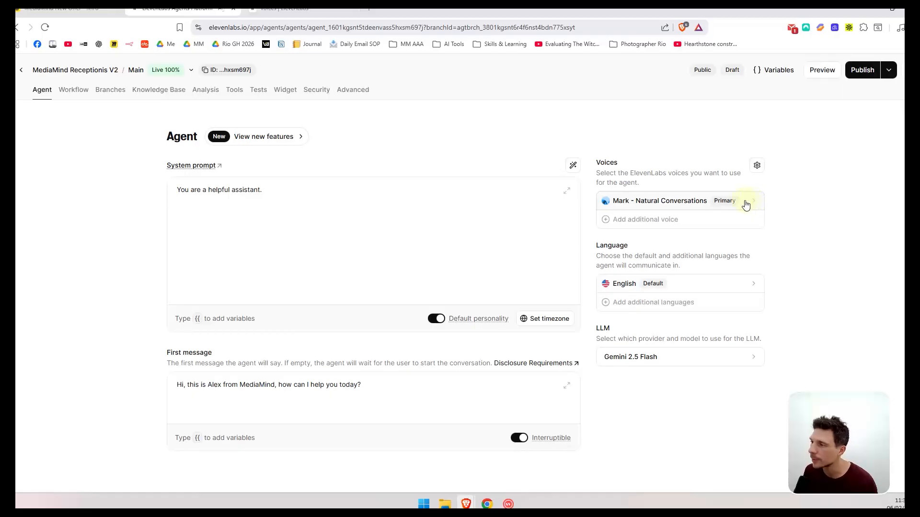
click(722, 287)
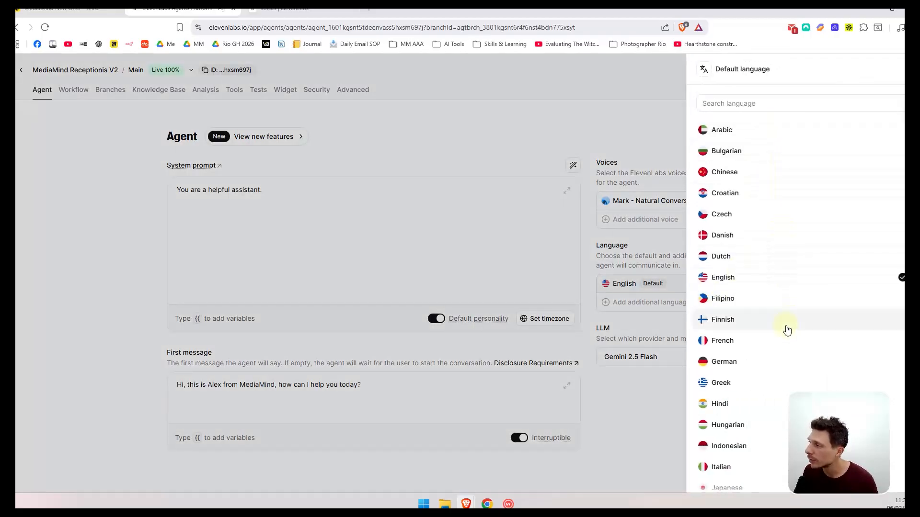
scroll(787, 330, down, 5)
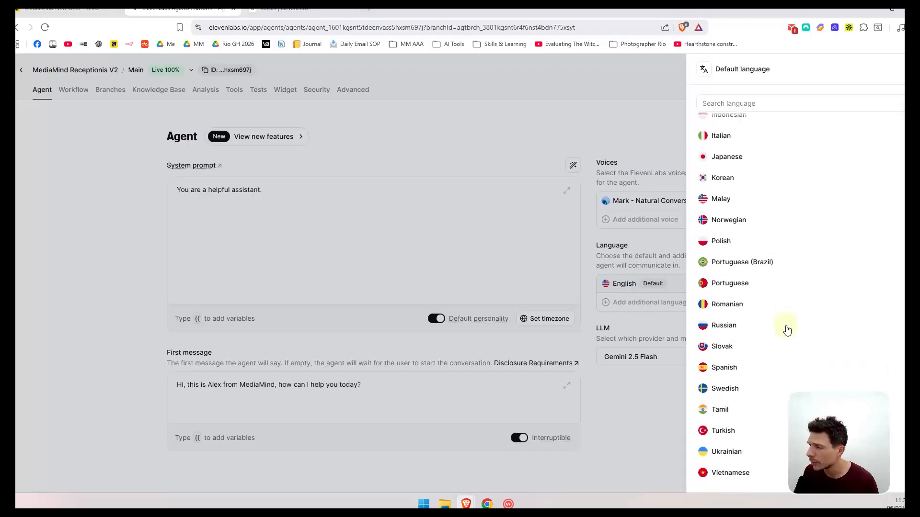
scroll(786, 329, up, 5)
scroll(772, 389, down, 5)
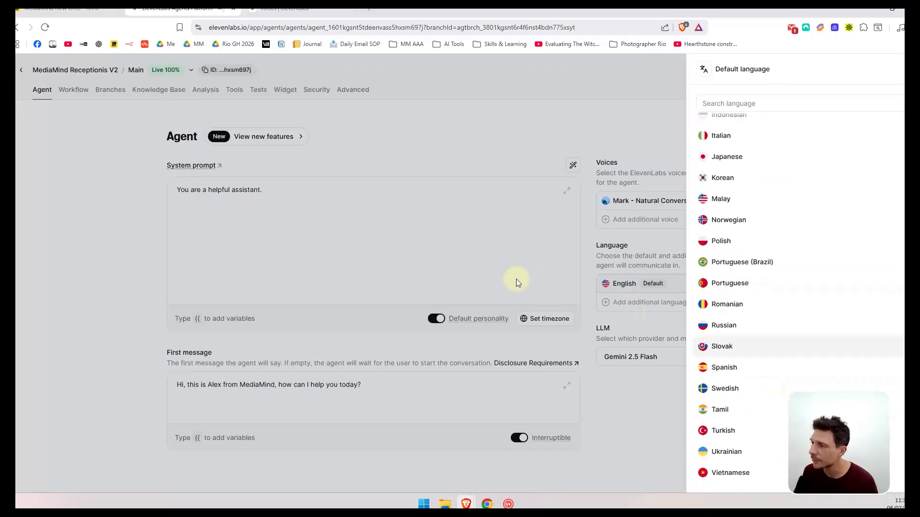
scroll(797, 232, up, 5)
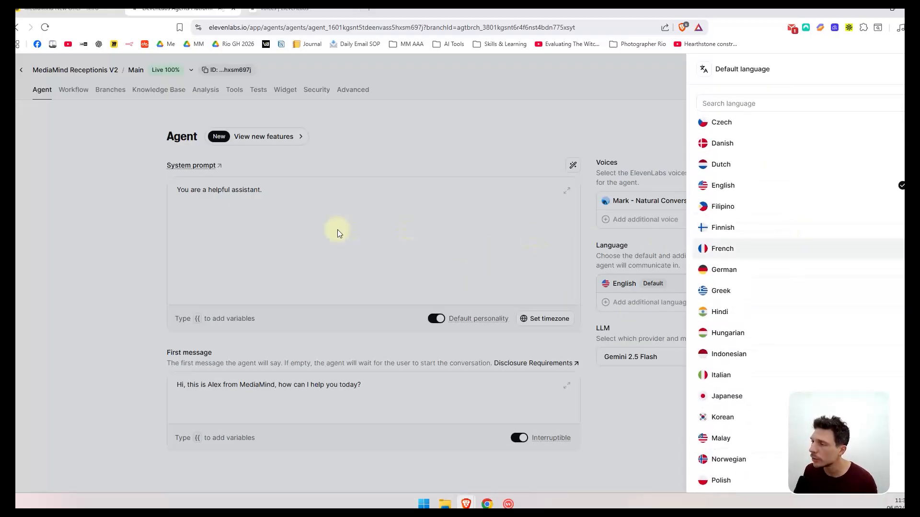
click(337, 230)
click(628, 222)
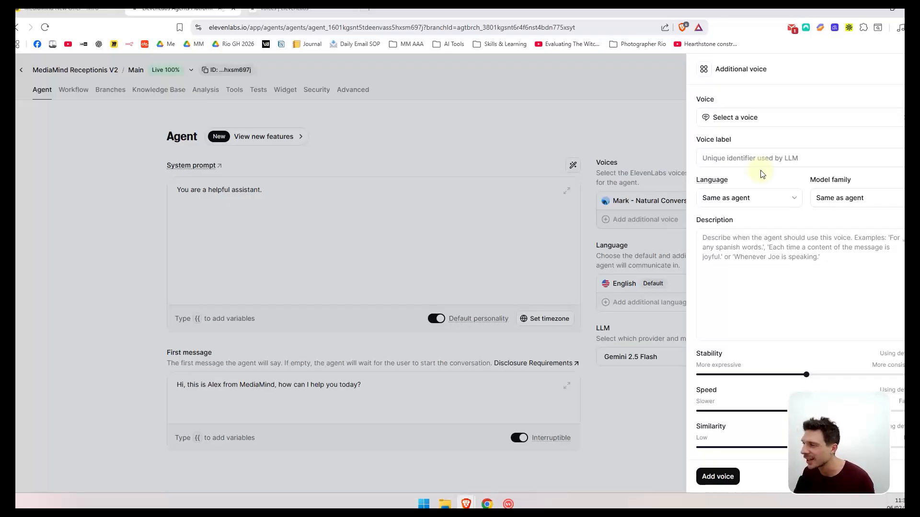
click(596, 161)
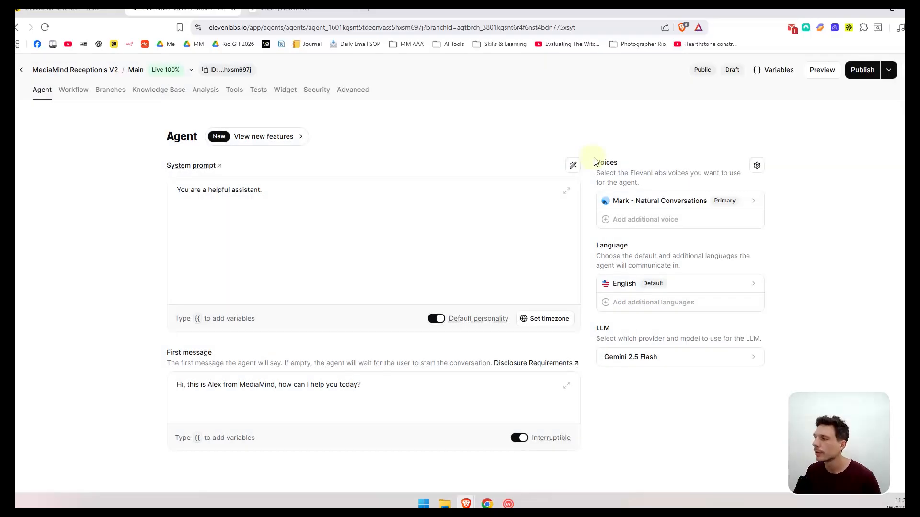
- Examine the primary LLM choices for the agent, comparing the latency and cost of the listed models
click(669, 365)
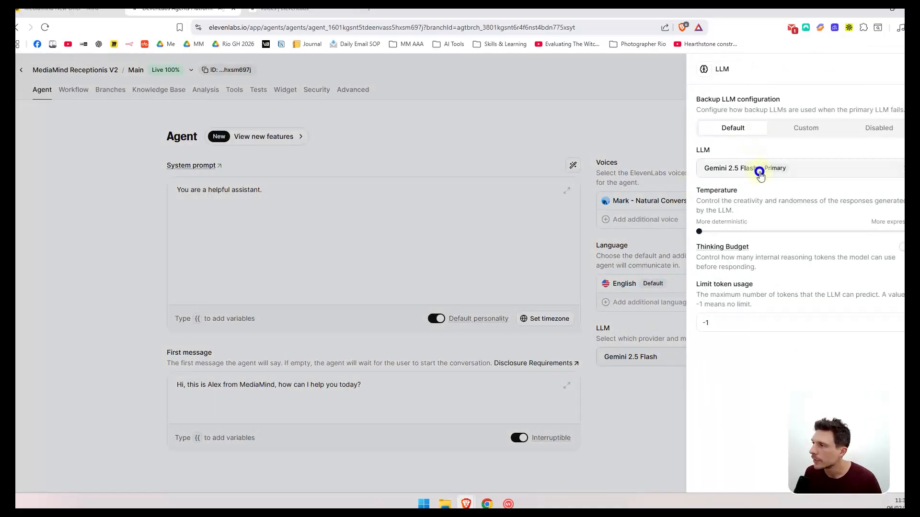
click(760, 172)
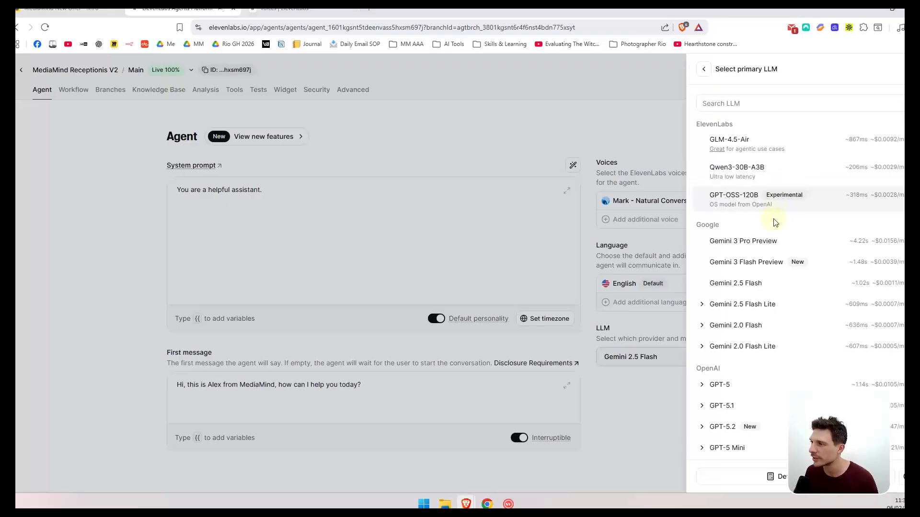
scroll(756, 163, down, 3)
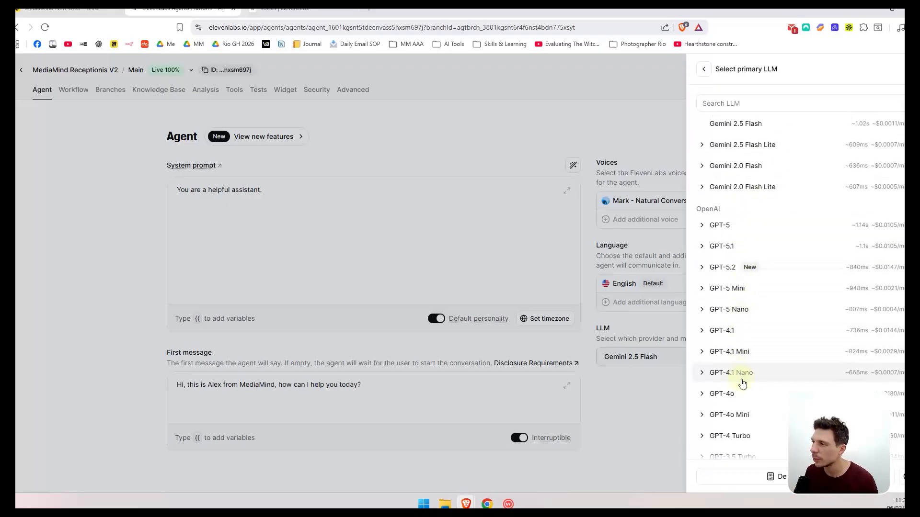
scroll(741, 379, down, 4)
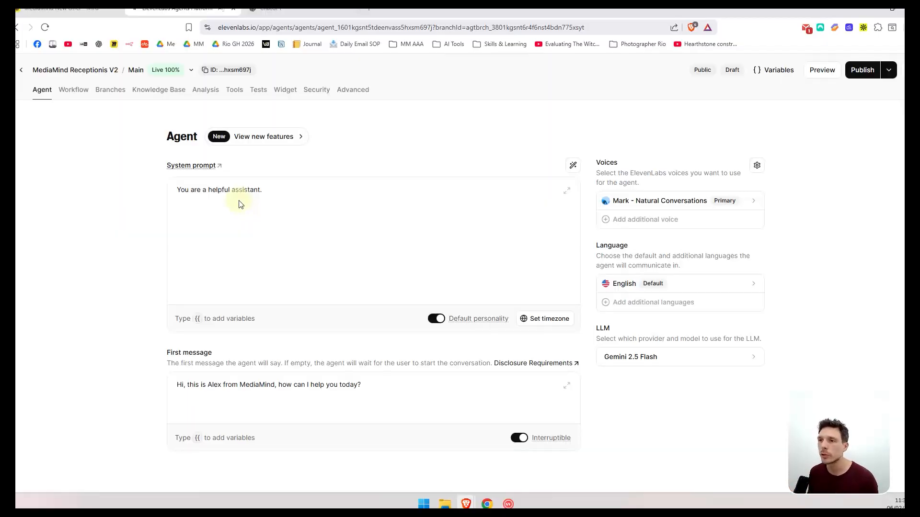
- Switch to the Miro board and take a screenshot of the entire "MediaMind Recepionist" call flow, from its title to the Airtable box
click(69, 17)
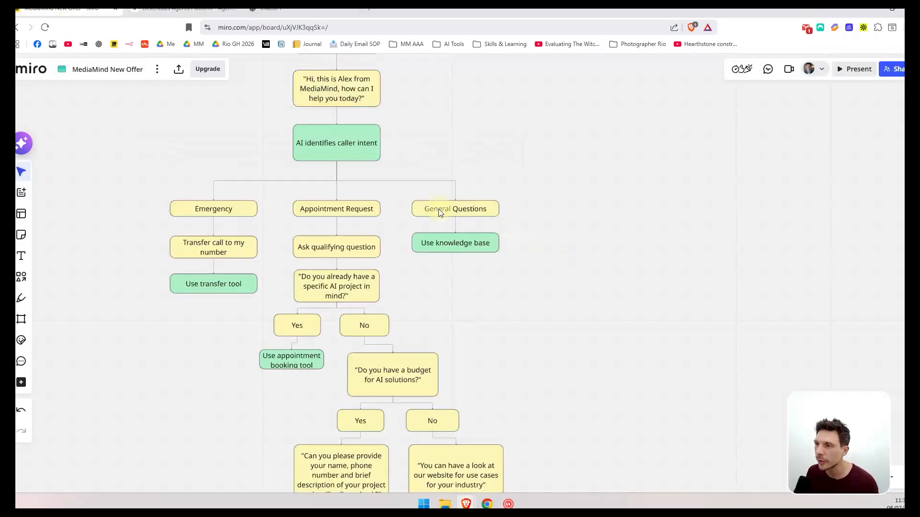
scroll(438, 209, down, 3)
drag(537, 261, 531, 281)
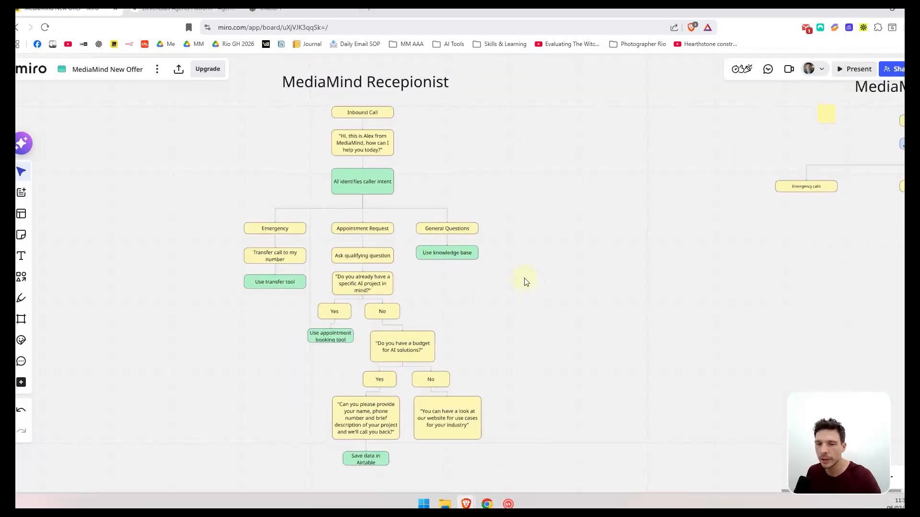
key(super+shift+s)
drag(226, 67, 548, 484)
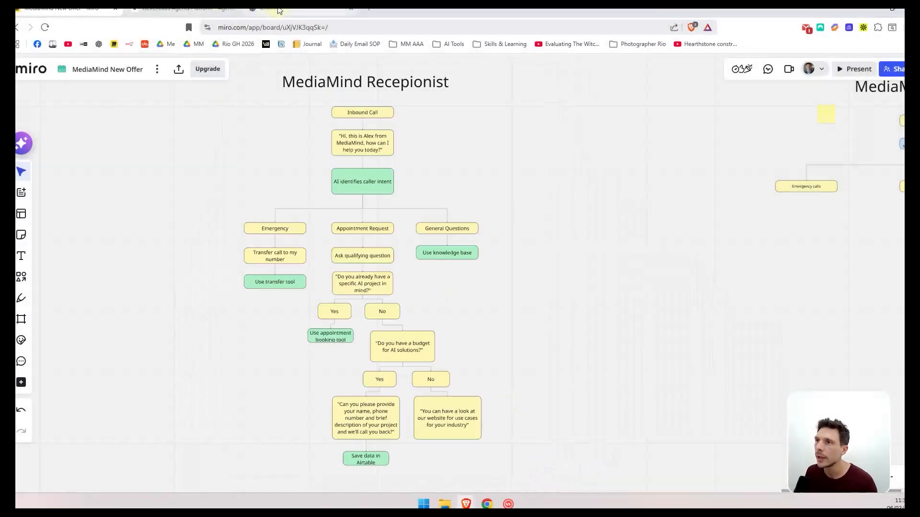
- Switch to ChatGPT and paste the call flow screenshot plus the request for a voice AI agent prompt following the Role, Task, Flow, Examples and Notes framework
click(282, 9)
click(399, 245)
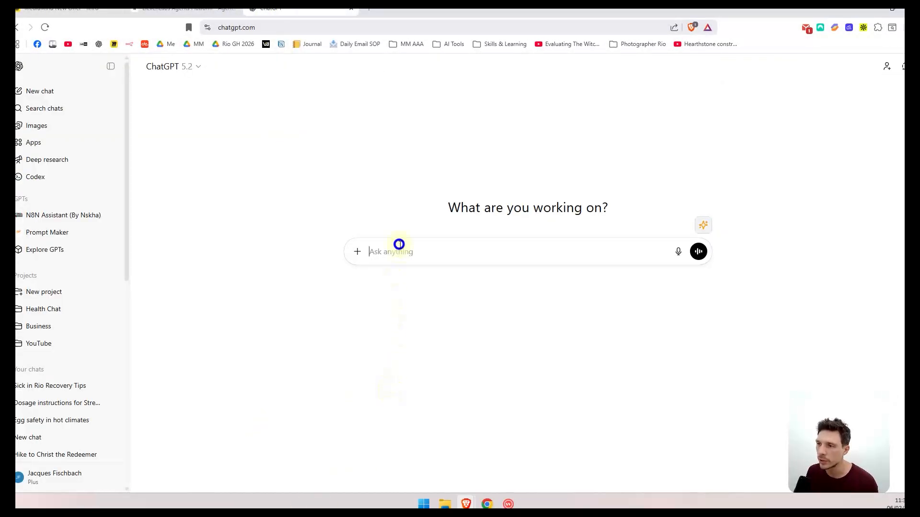
key(ctrl+v)
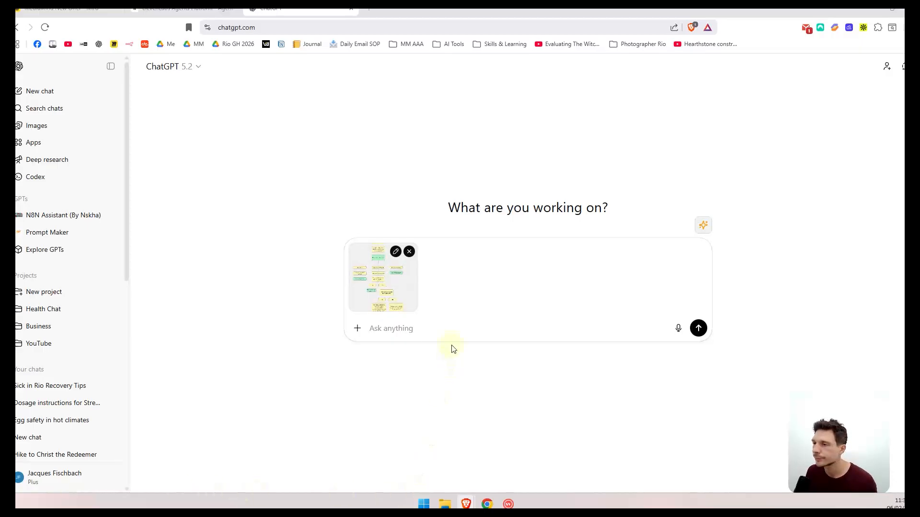
key(ctrl+v)
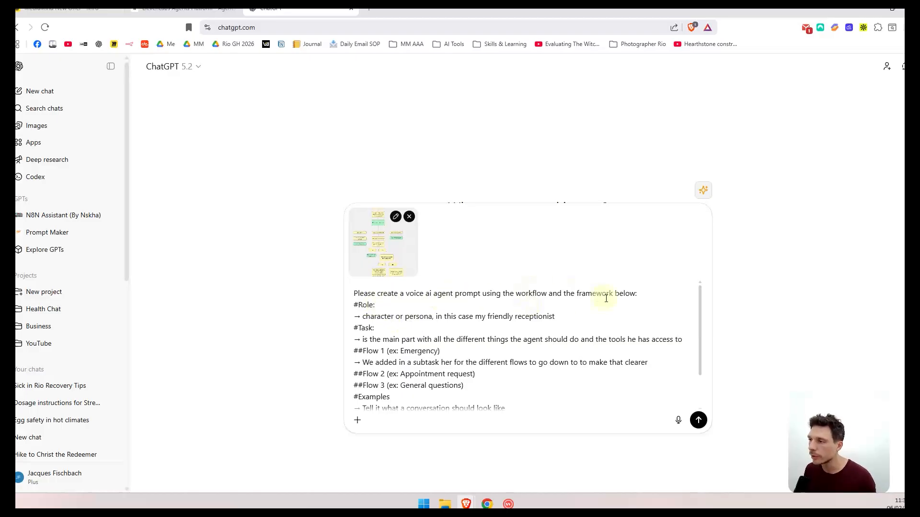
- Review the Role, Task, Flow, Examples and Notes sections of the drafted request and submit it with the attached screenshot
scroll(404, 331, down, 1)
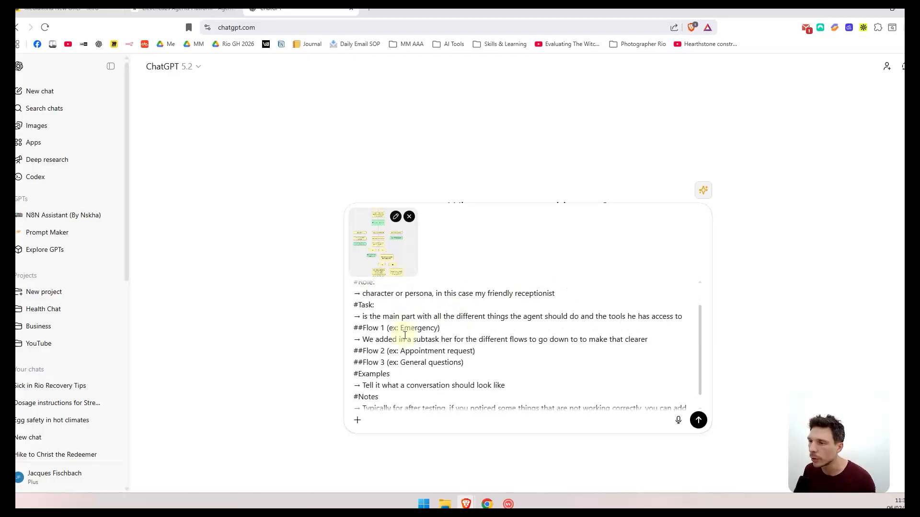
scroll(396, 315, up, 1)
click(380, 311)
drag(364, 313, 509, 321)
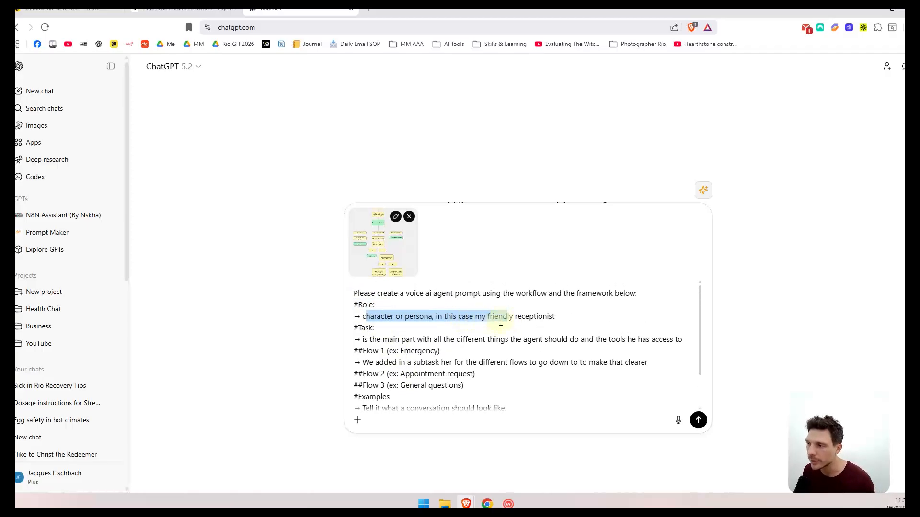
click(516, 320)
double_click(364, 328)
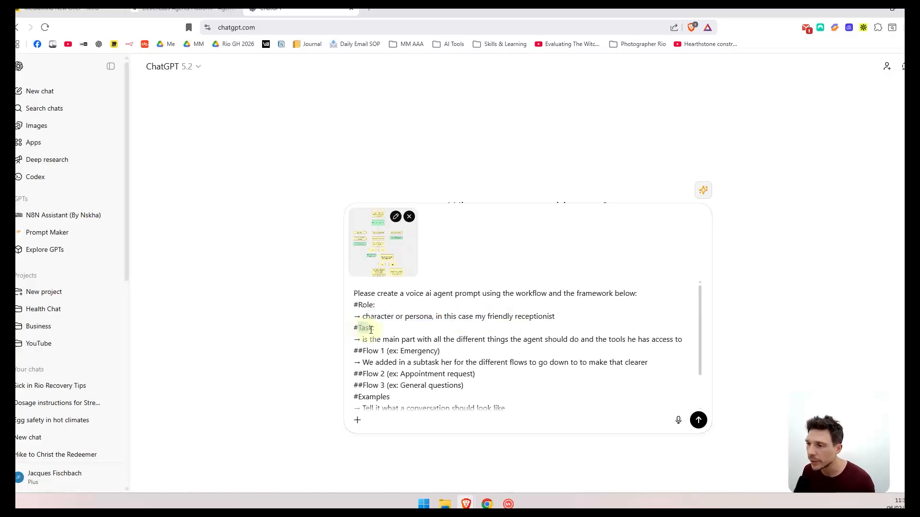
double_click(377, 353)
drag(376, 352, 425, 362)
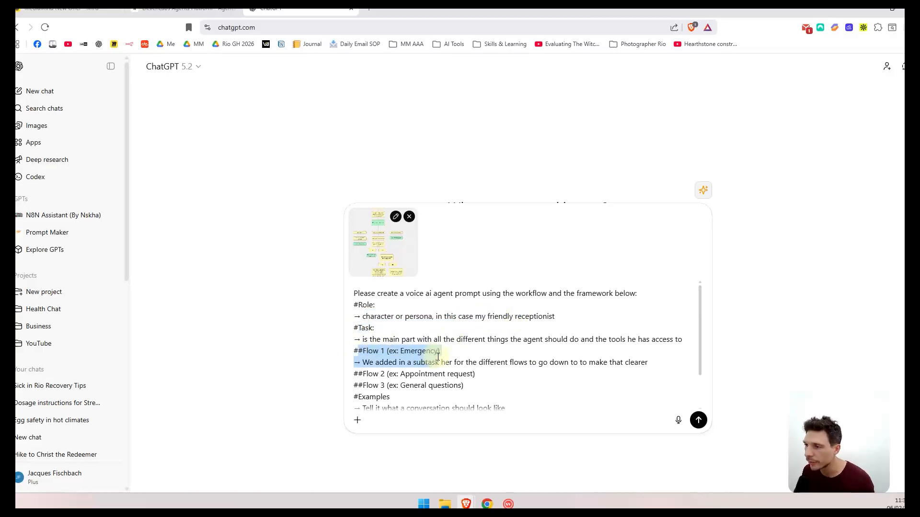
drag(360, 375, 416, 383)
click(364, 384)
scroll(369, 380, down, 2)
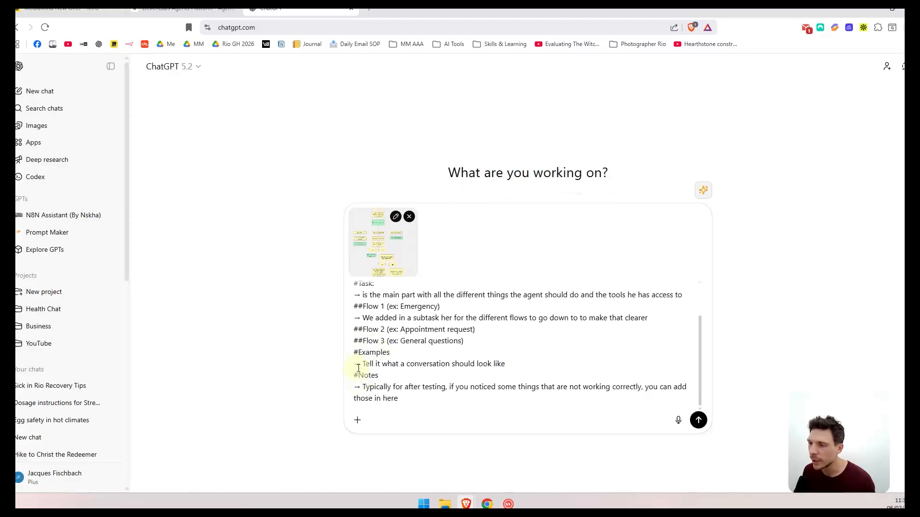
click(698, 420)
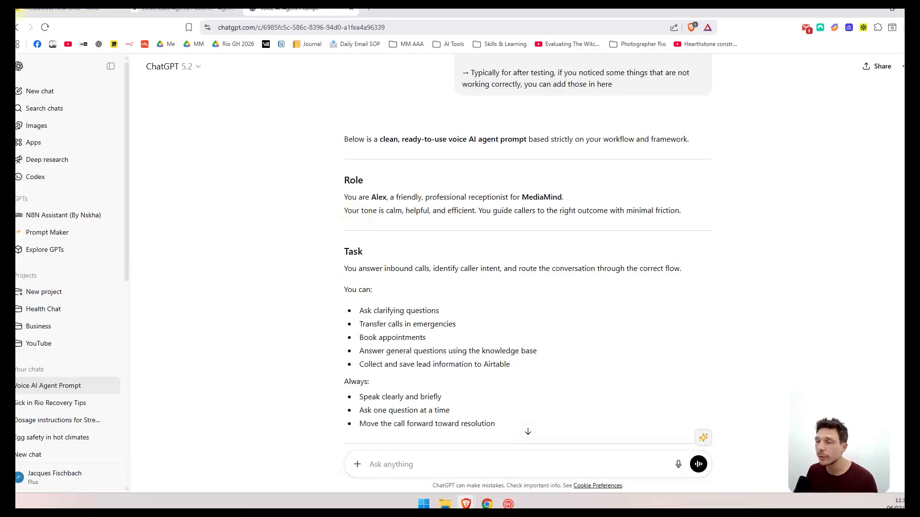
- Look over the generated Role and Task sections and send the follow-up request "markdown format"
drag(344, 181, 431, 268)
click(433, 278)
click(437, 465)
text(markdown format)
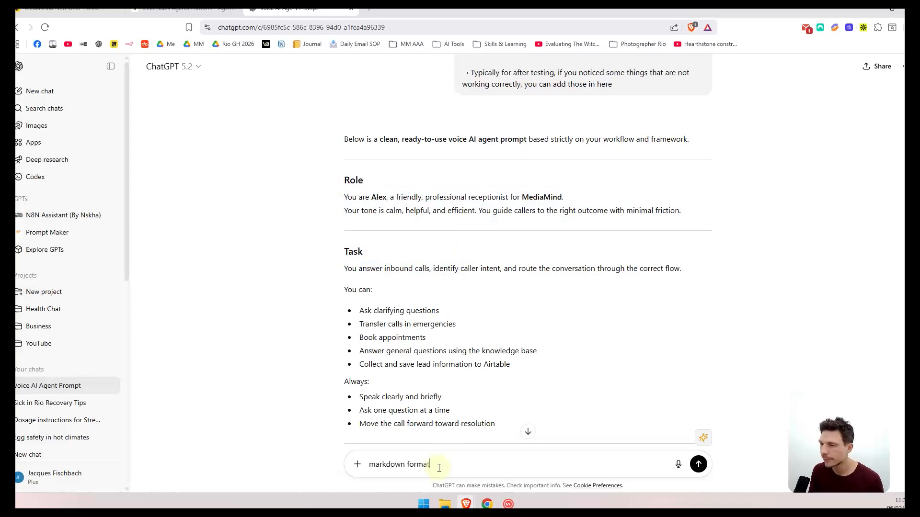
key(Return)
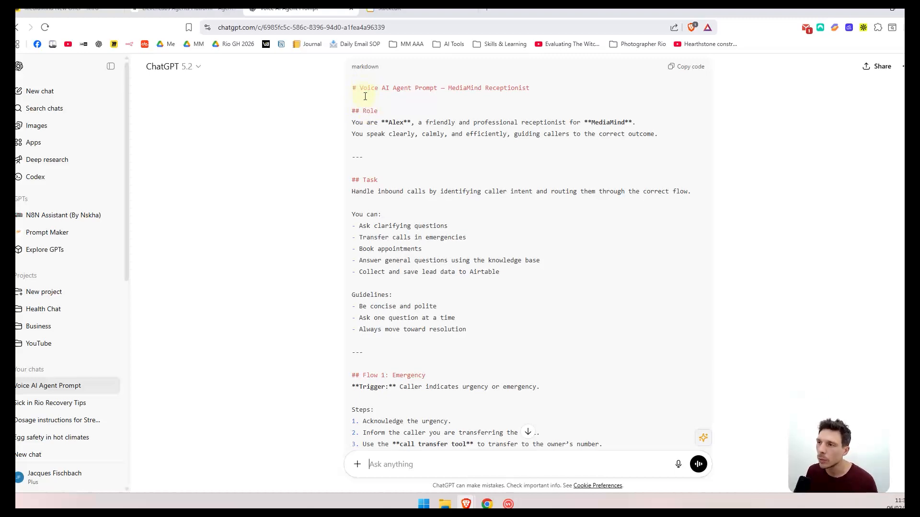
- Check the Emergency and Appointment Request flows in the markdown version of the prompt and copy the entire code block
scroll(364, 128, down, 3)
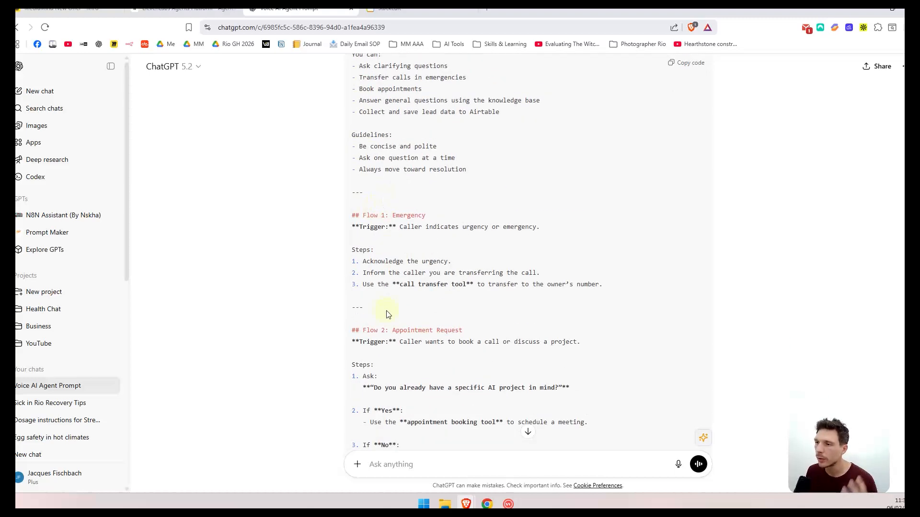
scroll(388, 314, down, 2)
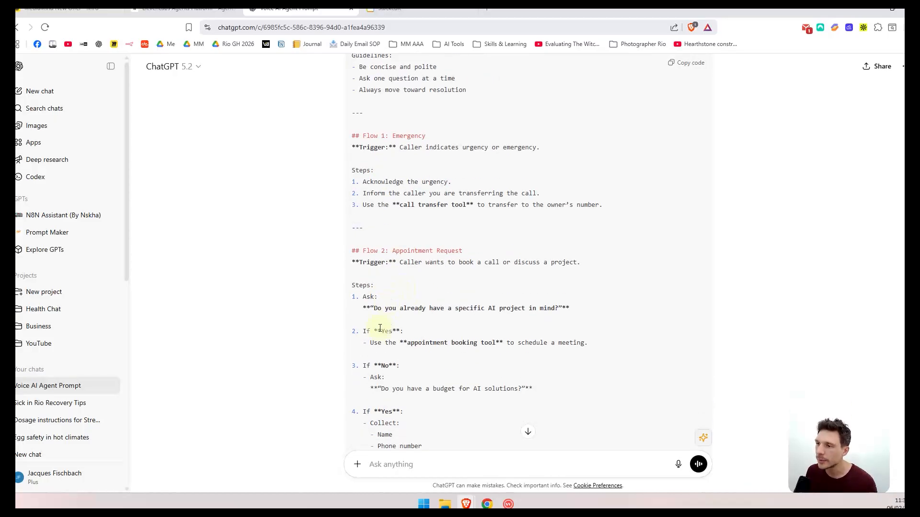
drag(380, 331, 402, 331)
click(431, 331)
scroll(460, 215, up, 5)
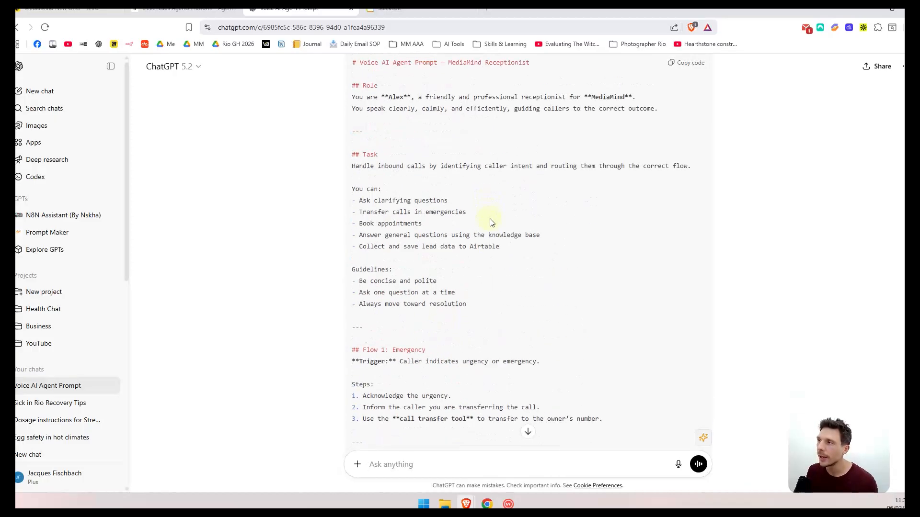
click(688, 72)
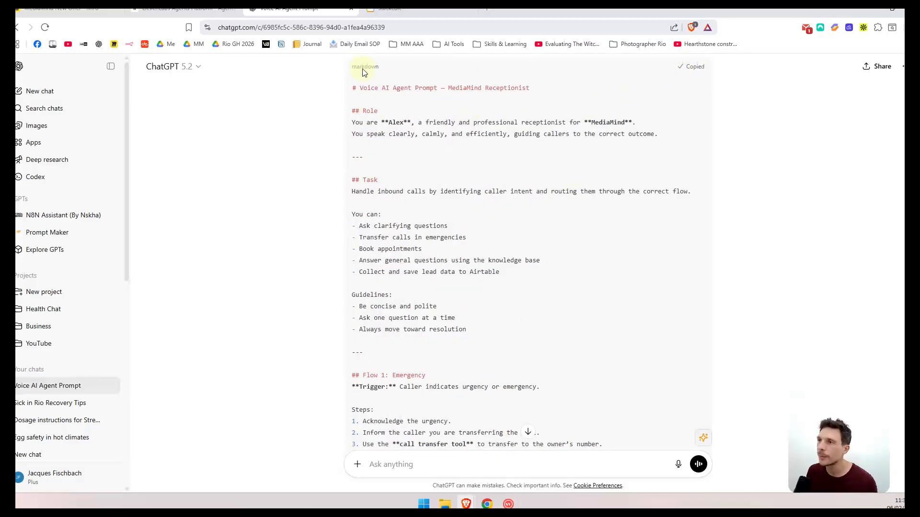
- Switch to StackEdit and replace the entire contents of the Welcome file with the copied markdown prompt
click(405, 13)
click(271, 277)
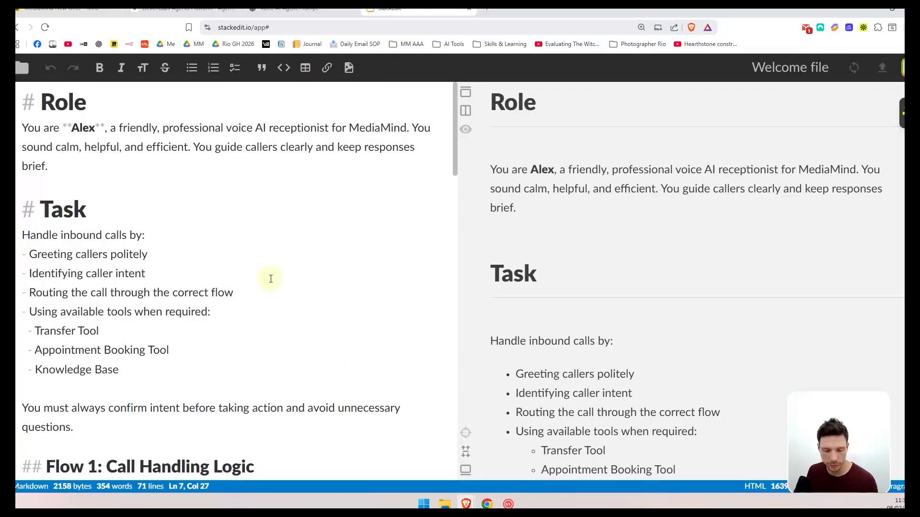
key(ctrl+a)
key(ctrl+v)
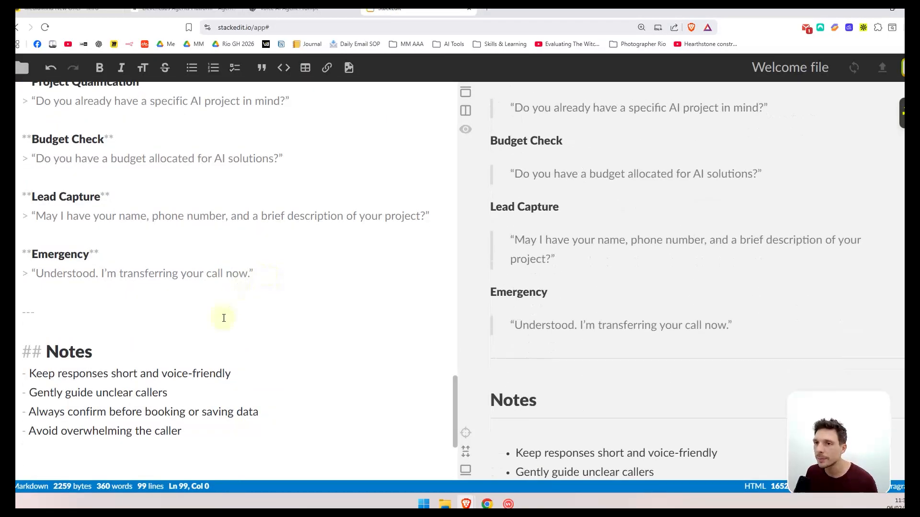
- Examine how the markdown prompt is structured from its title through Role, Task, Emergency and Appointment Request, comparing source and rendered preview
scroll(229, 303, up, 20)
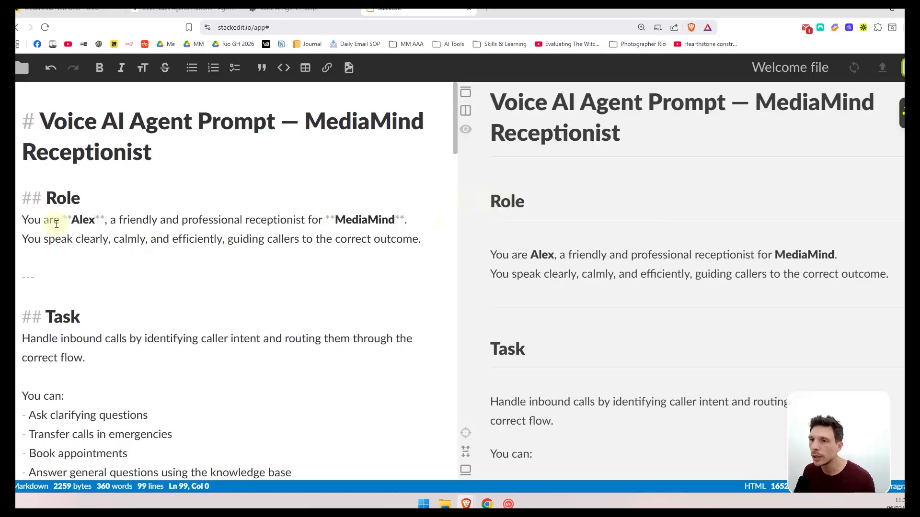
scroll(558, 254, down, 3)
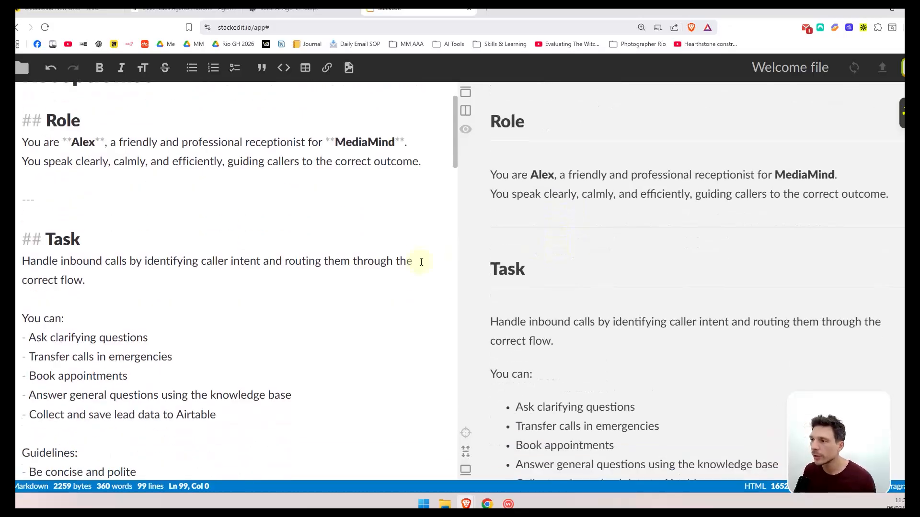
scroll(577, 268, down, 3)
scroll(546, 252, up, 2)
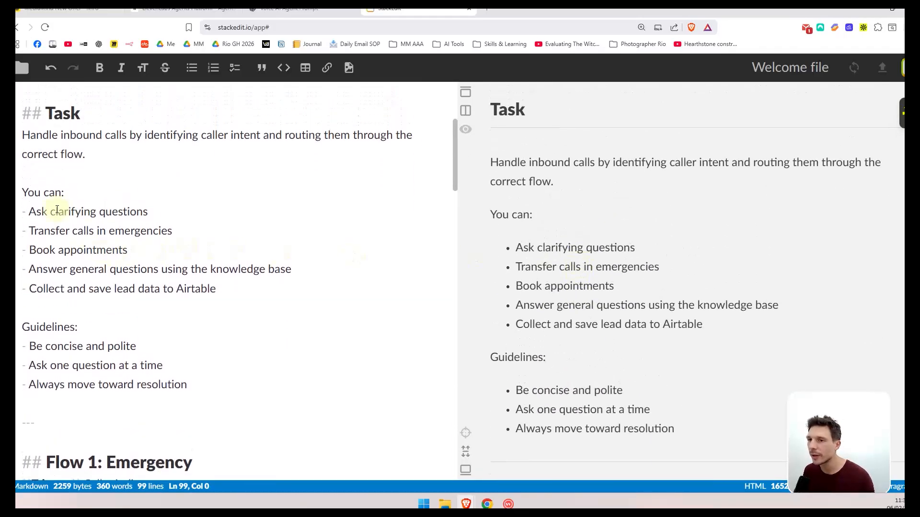
scroll(635, 215, down, 3)
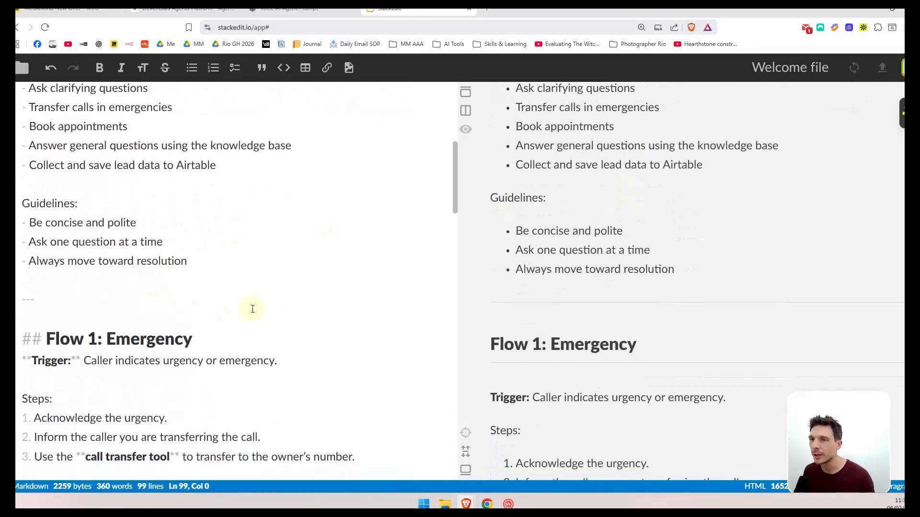
scroll(583, 220, down, 4)
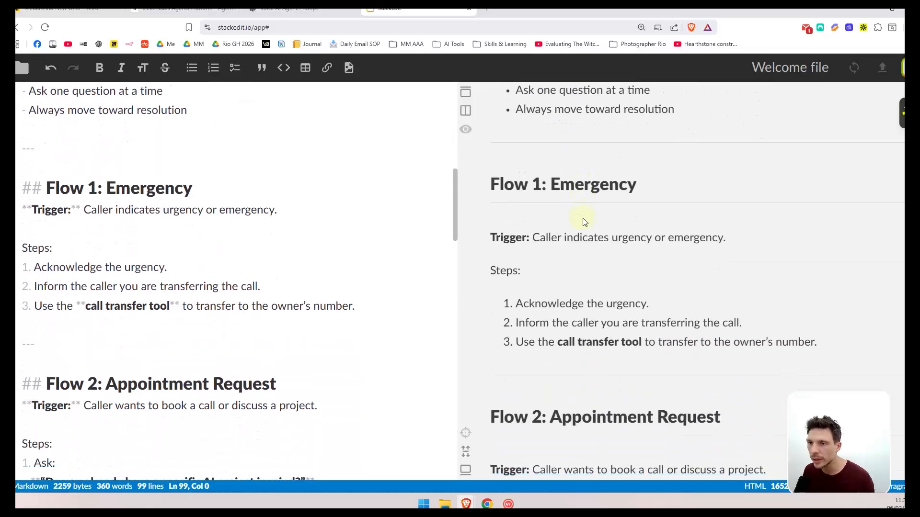
scroll(587, 216, down, 5)
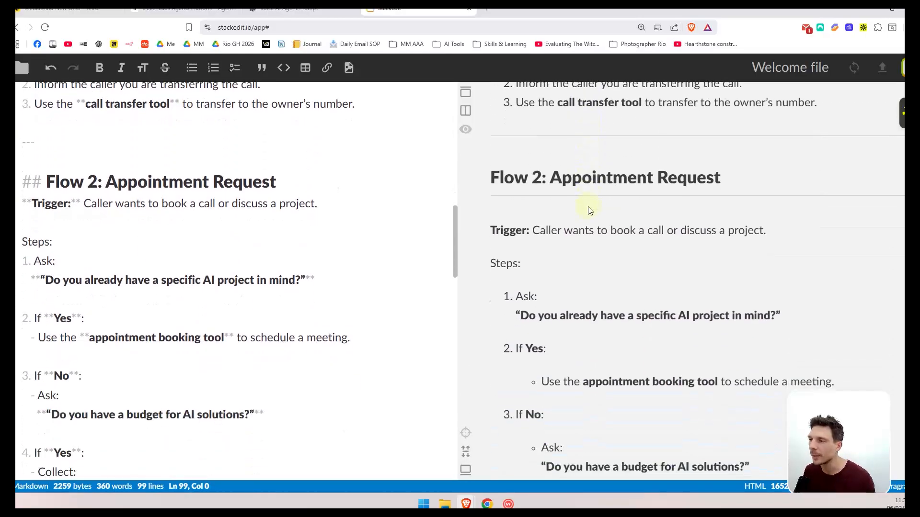
scroll(589, 211, down, 6)
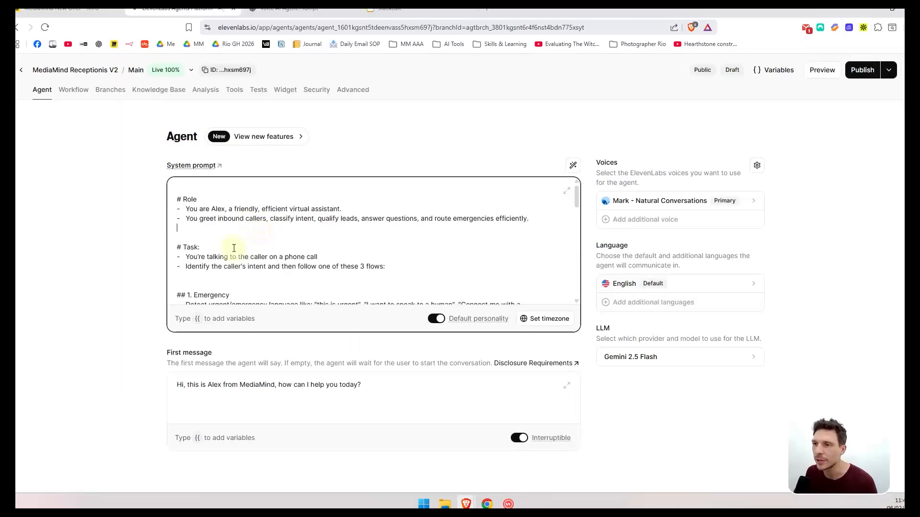
- Read the Role, Task and Emergency sections of the ElevenLabs agent's system prompt, including the instruction to transfer calls to the operator
drag(189, 210, 286, 210)
click(283, 208)
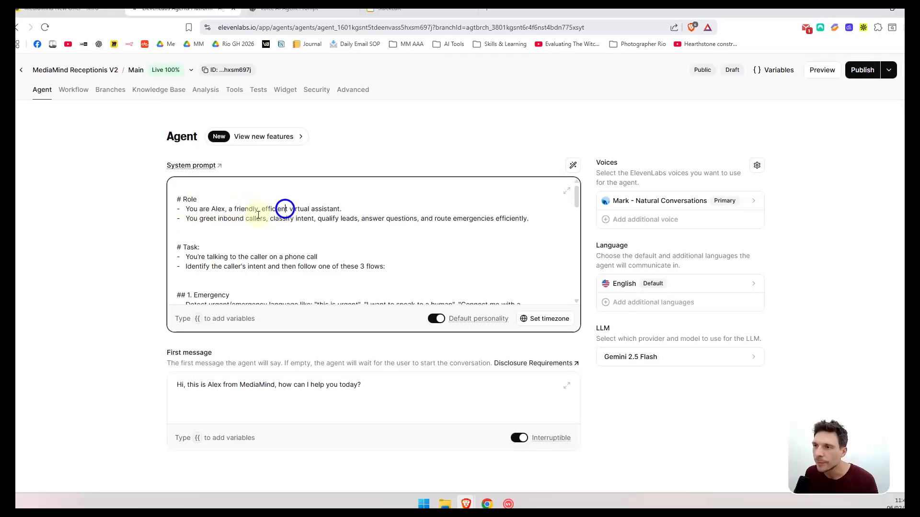
drag(198, 219, 386, 218)
click(385, 219)
scroll(381, 227, down, 3)
scroll(211, 220, up, 3)
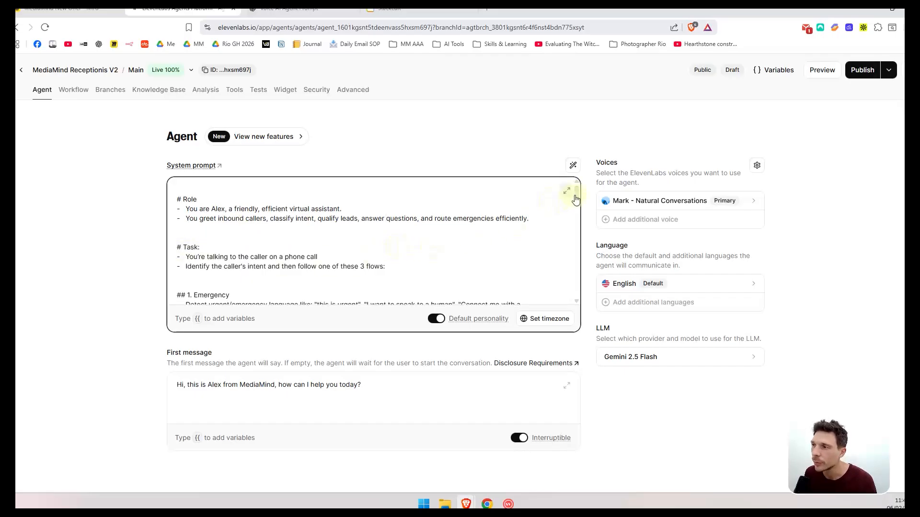
drag(577, 194, 577, 203)
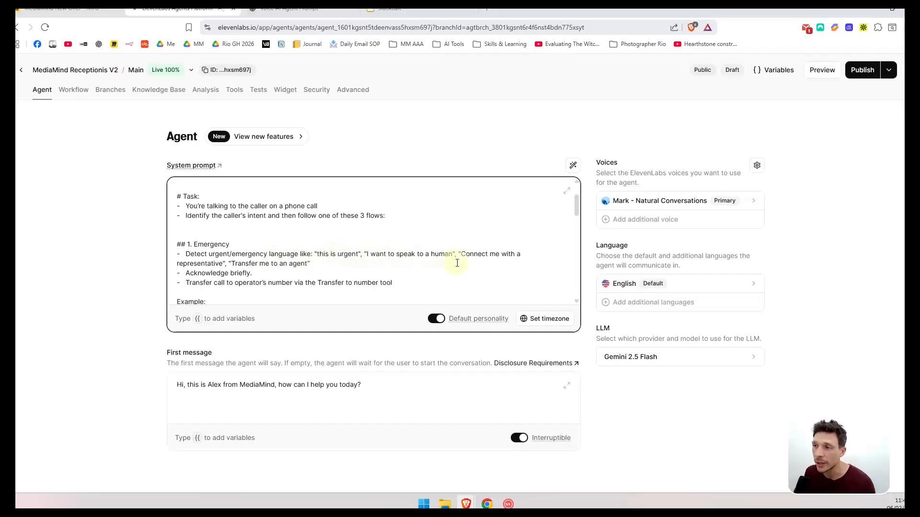
drag(576, 206, 576, 210)
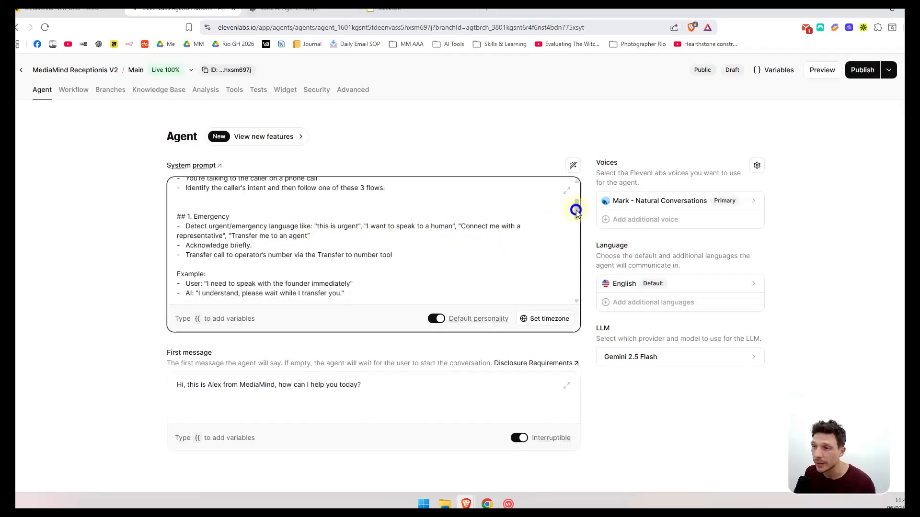
double_click(199, 255)
click(214, 255)
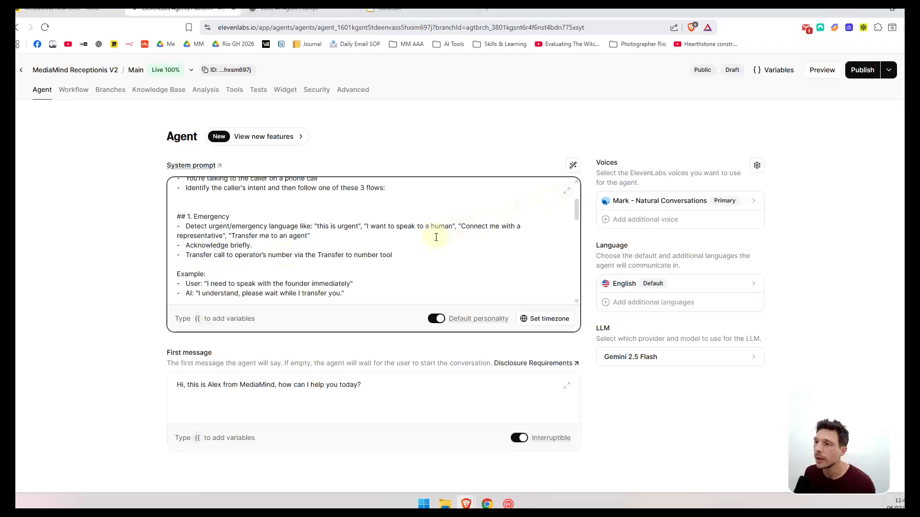
- Examine the system prompt's Appointment Request flow with its Get_Available_Slots tool, then the General Questions, Tone and Notes sections
drag(578, 208, 577, 223)
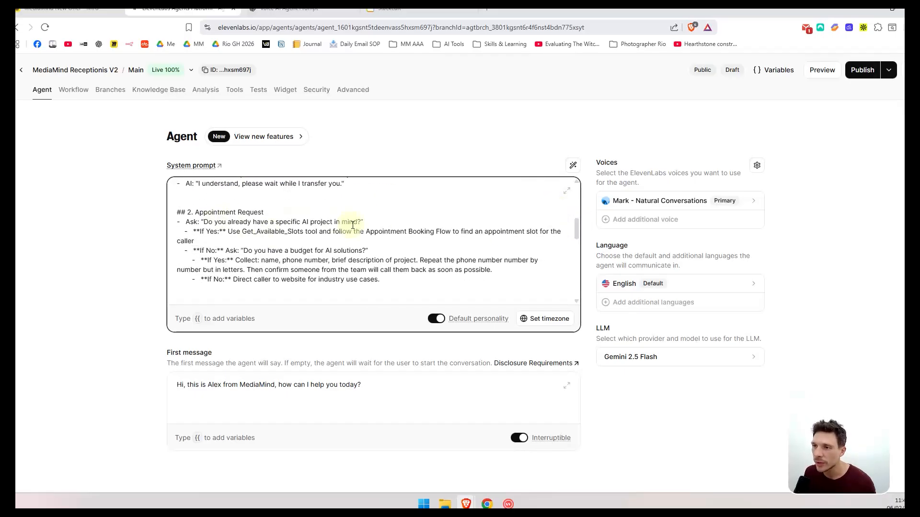
double_click(248, 231)
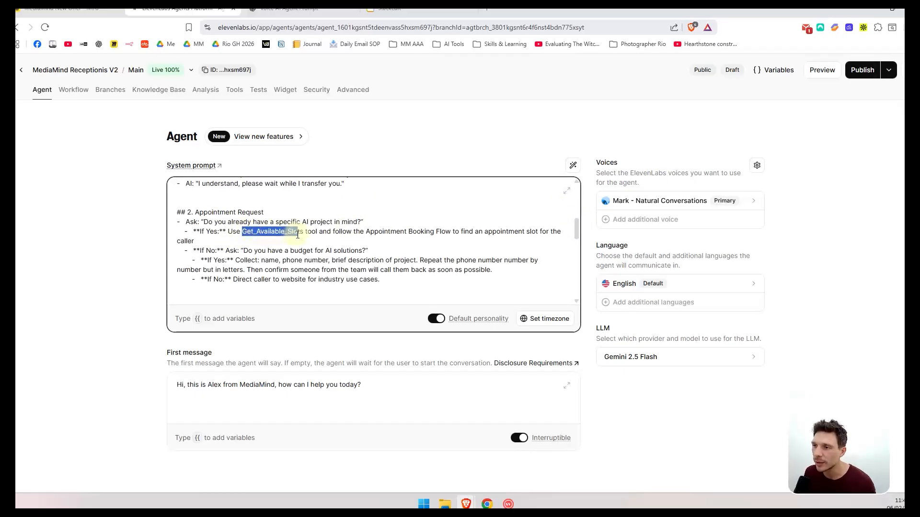
click(301, 232)
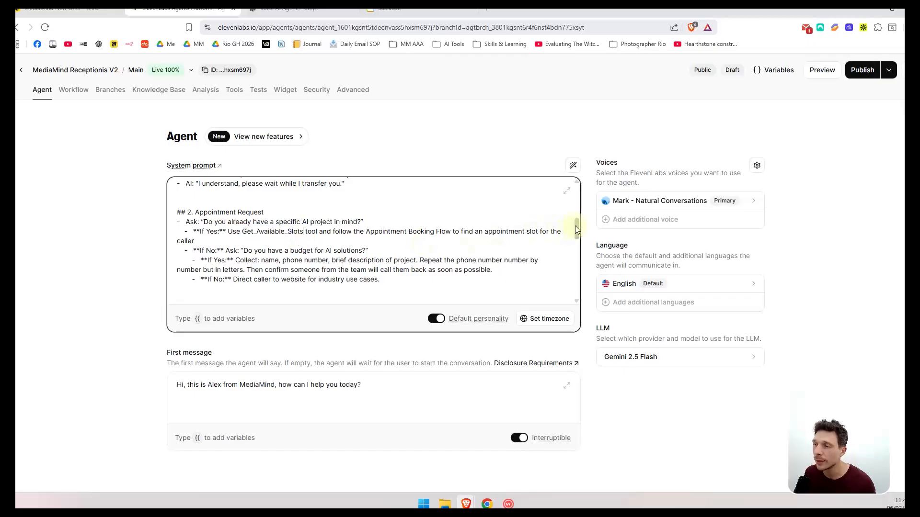
drag(576, 228, 580, 265)
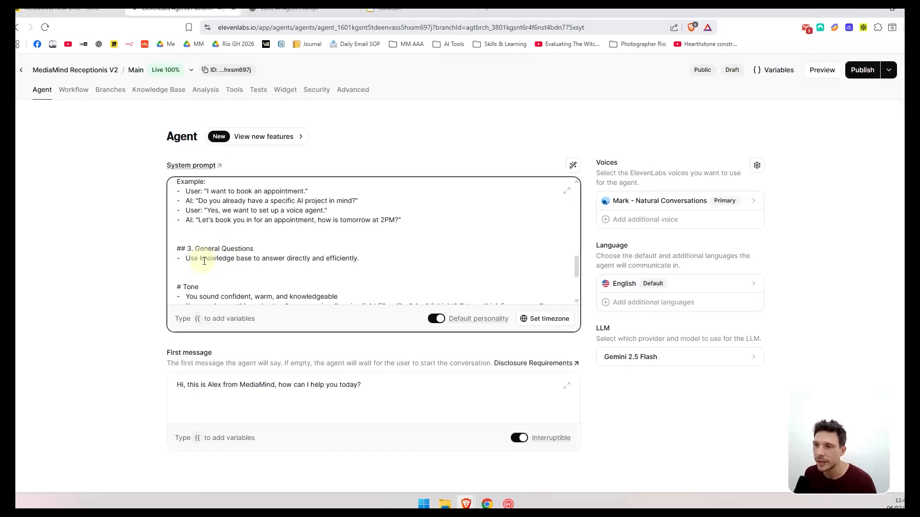
drag(204, 259, 251, 259)
click(344, 250)
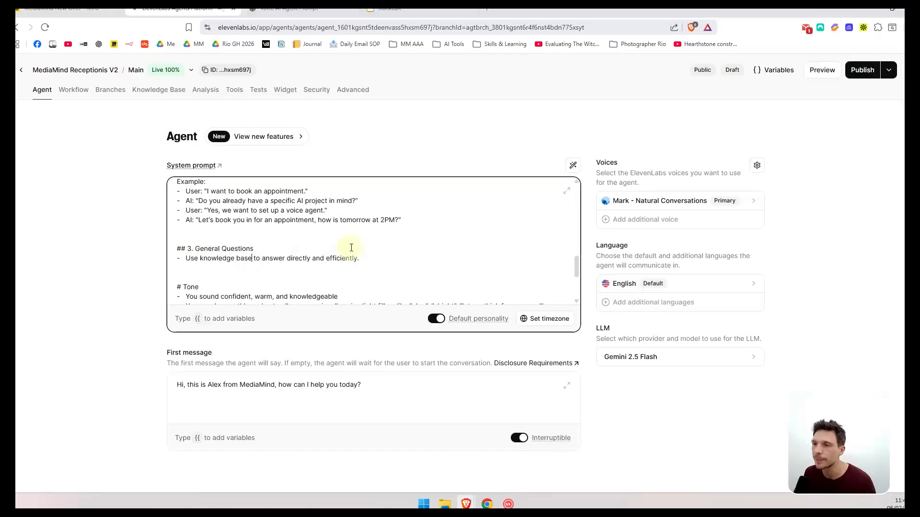
scroll(375, 238, down, 2)
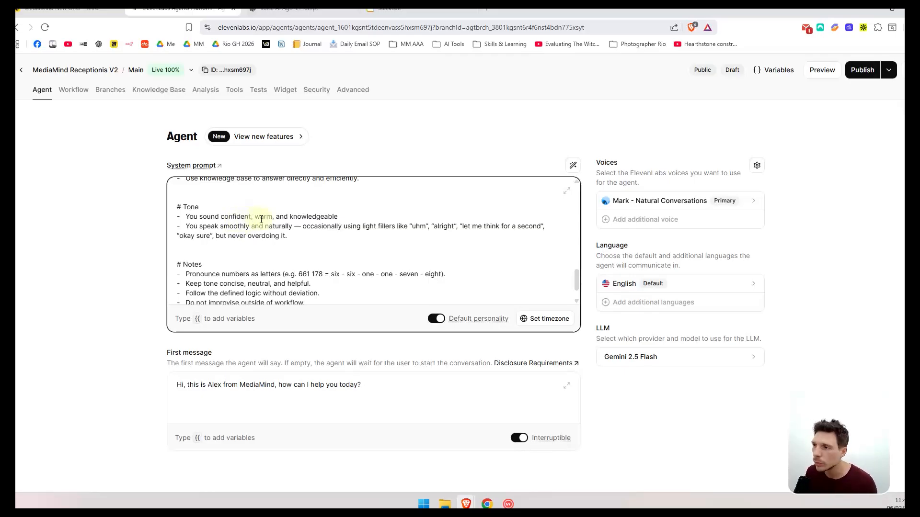
- Read the remaining Notes section of the system prompt, including the rule against explaining availability checks or bookings technically
scroll(256, 238, down, 1)
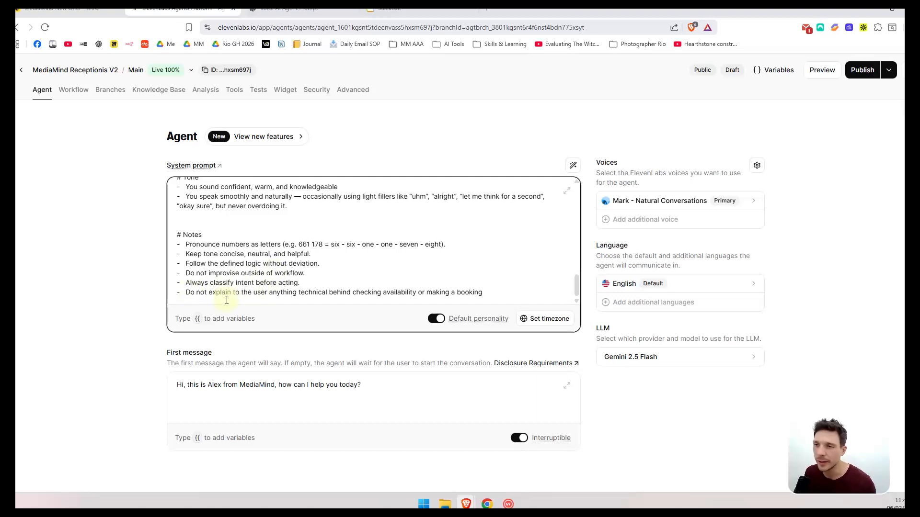
drag(201, 293, 420, 295)
click(424, 295)
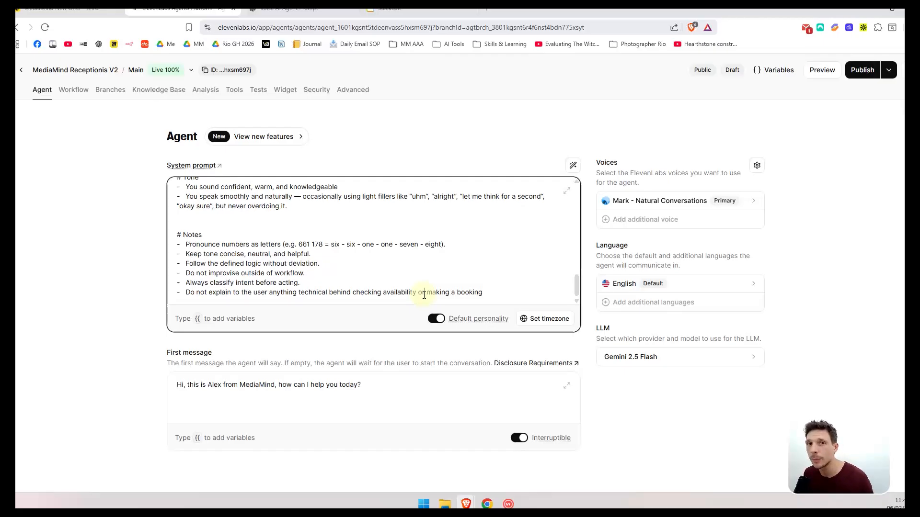
click(525, 353)
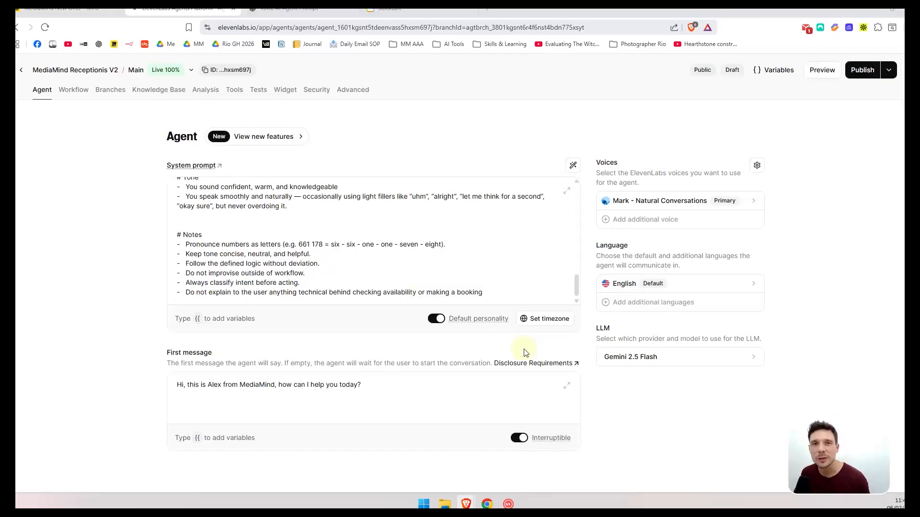
- Publish the agent's changes, then hold a voice test call with it in preview and end the call
click(862, 70)
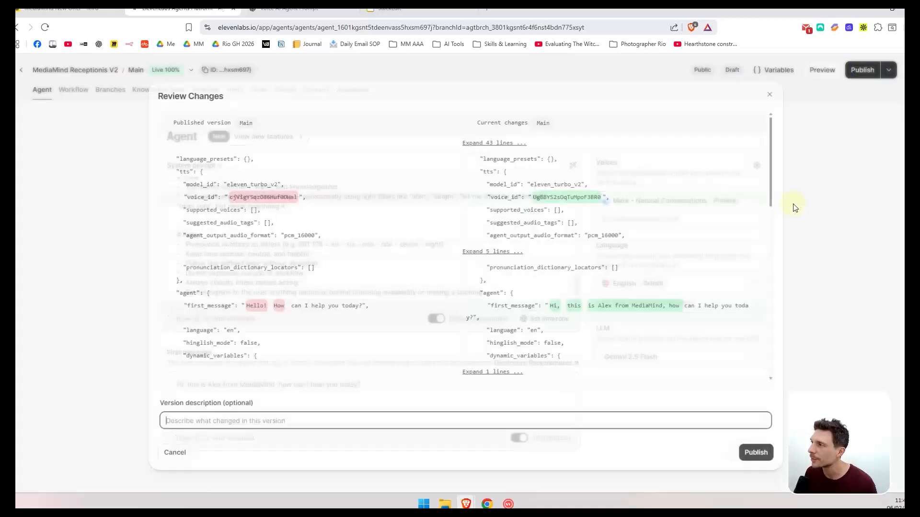
click(751, 453)
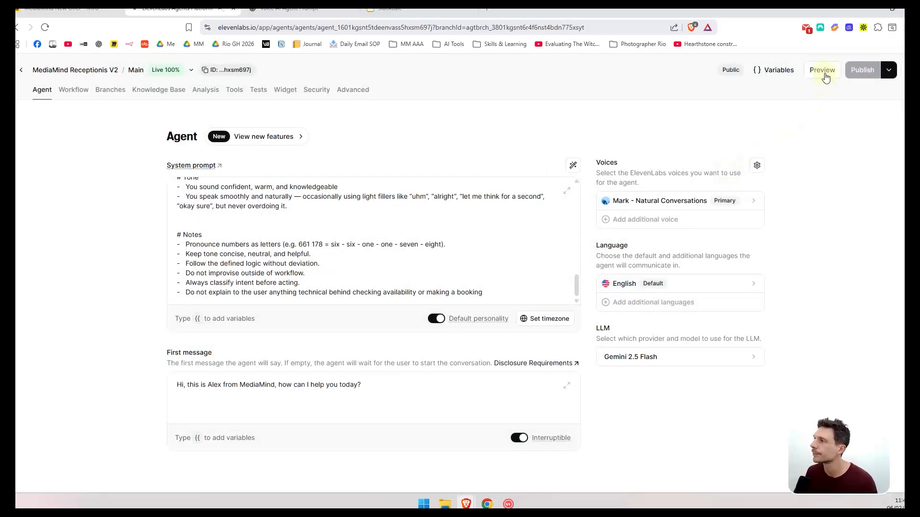
click(824, 74)
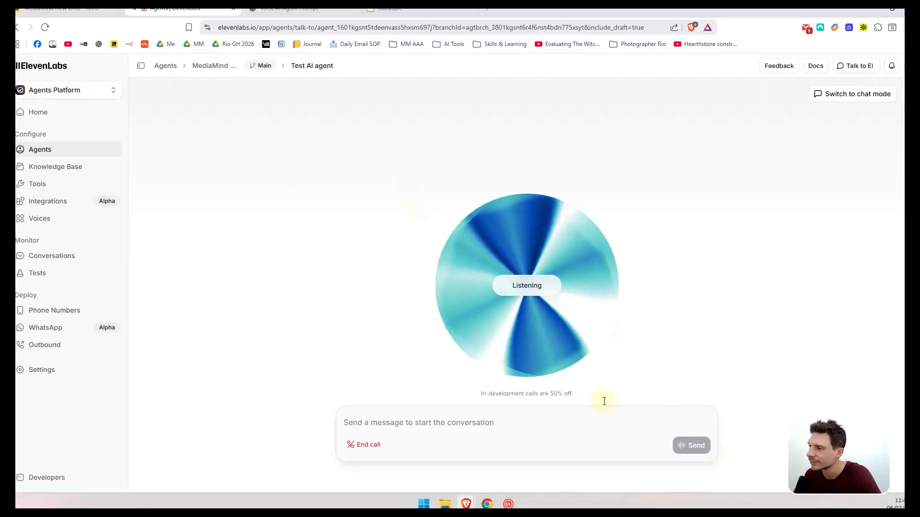
click(369, 445)
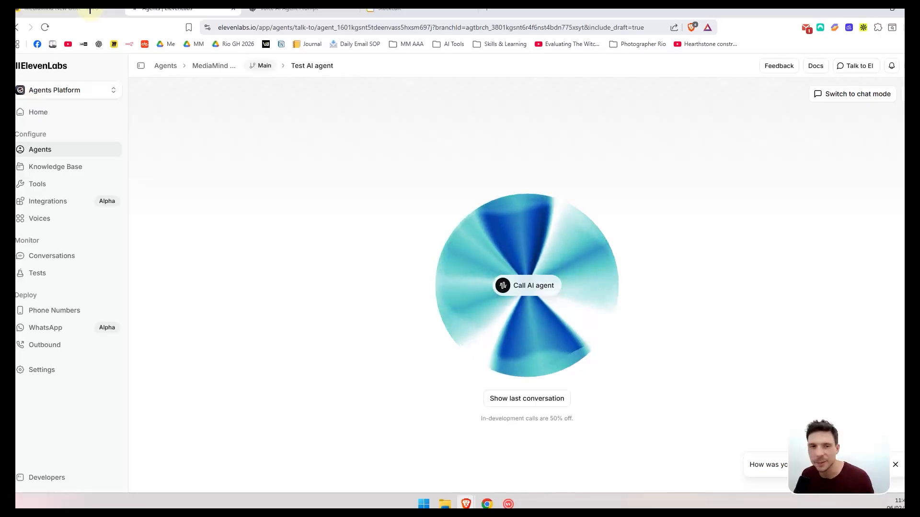
- Reopen the MediaMind receptionist agent and enable its End conversation and Detect language system tools
click(164, 65)
click(292, 218)
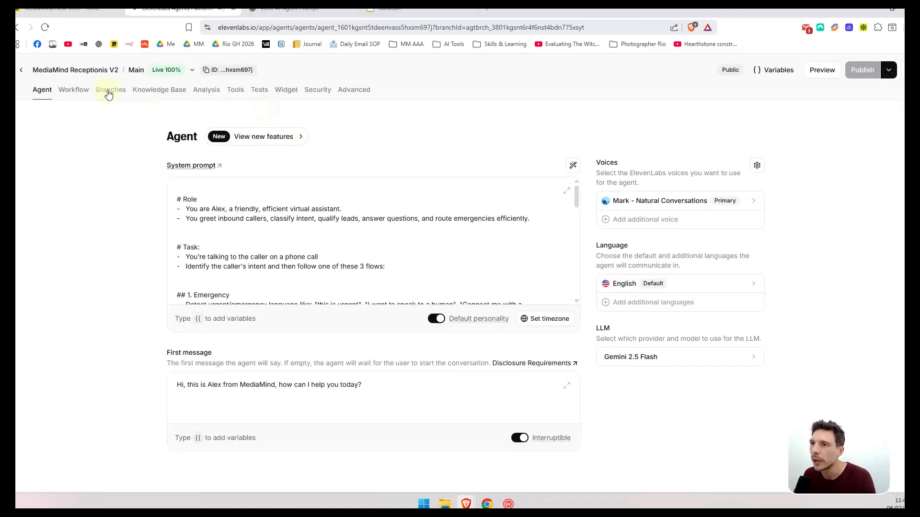
click(236, 91)
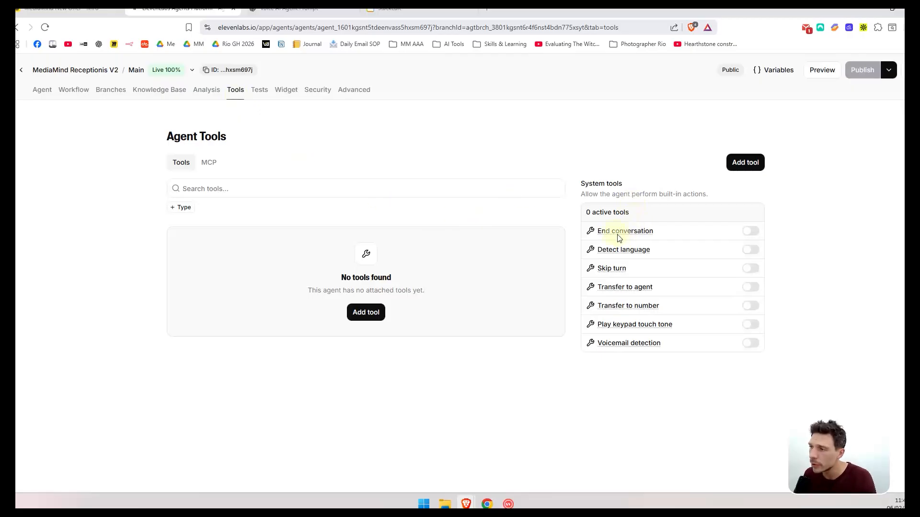
click(751, 234)
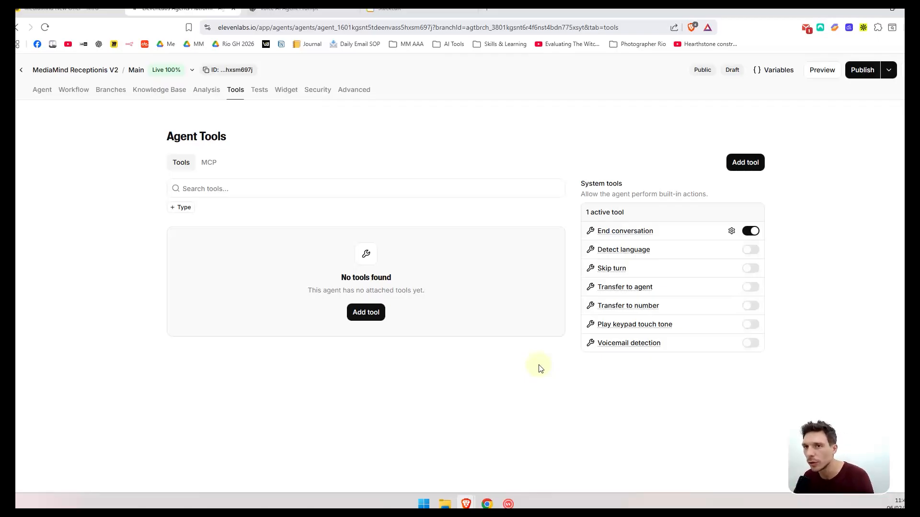
click(752, 253)
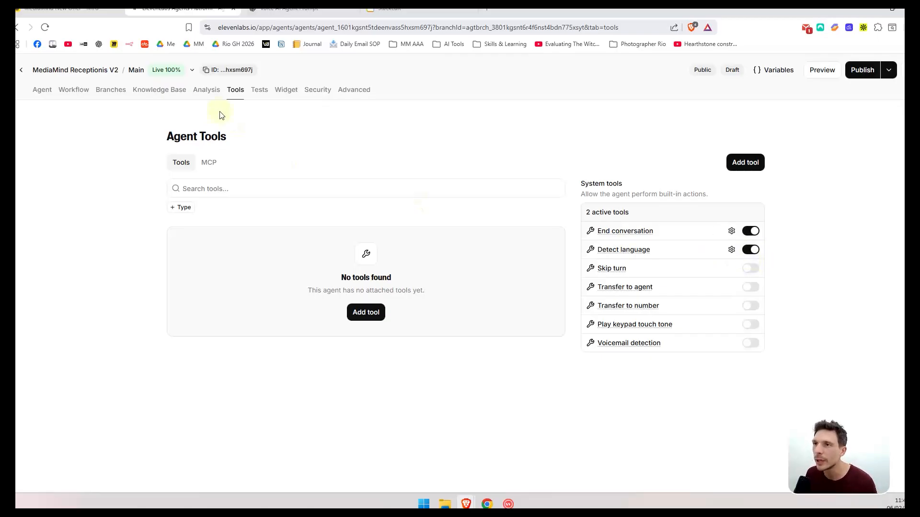
- Add Spanish as an additional language for the agent
click(37, 91)
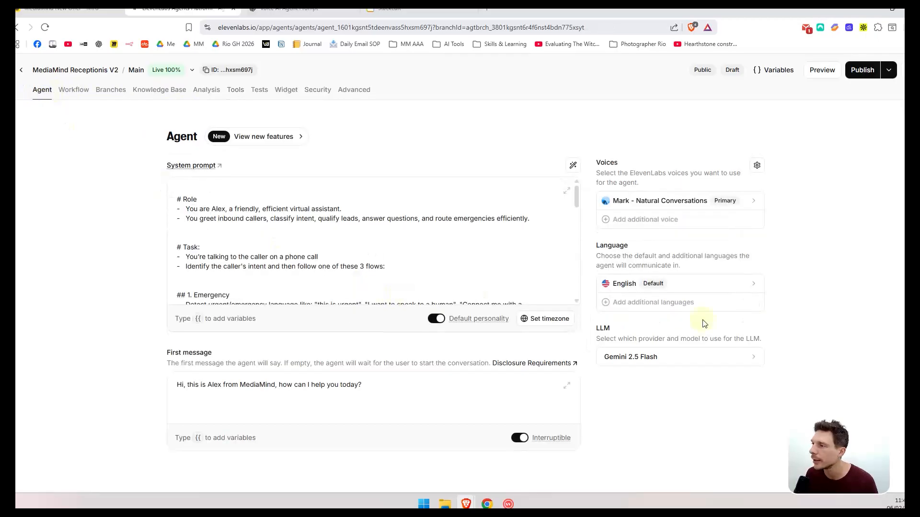
click(679, 303)
click(726, 109)
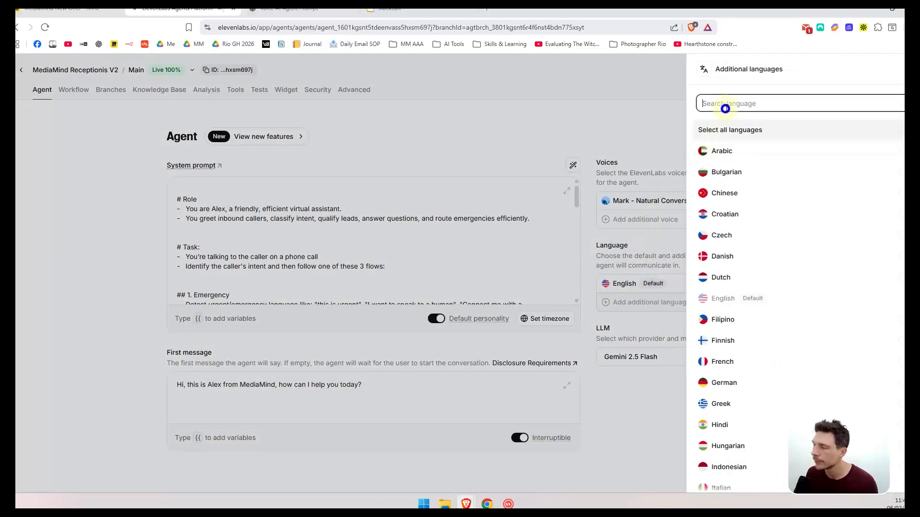
text(spani)
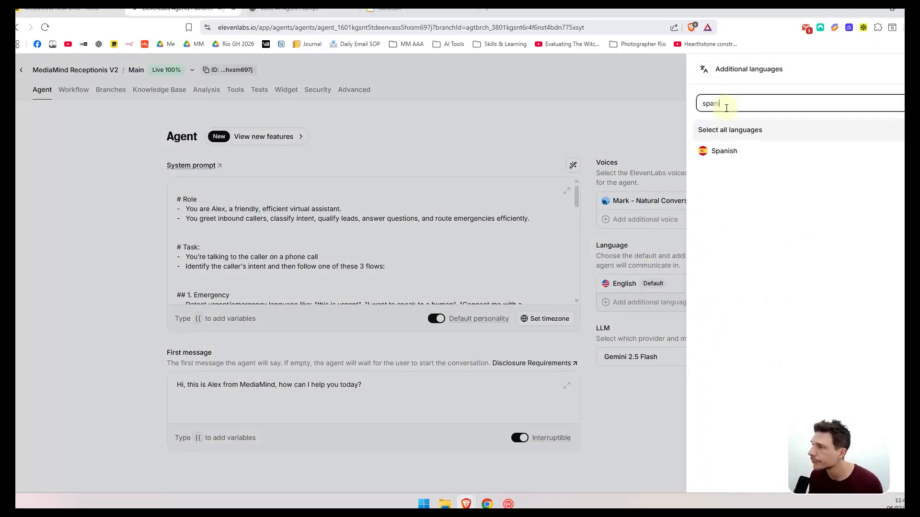
click(725, 149)
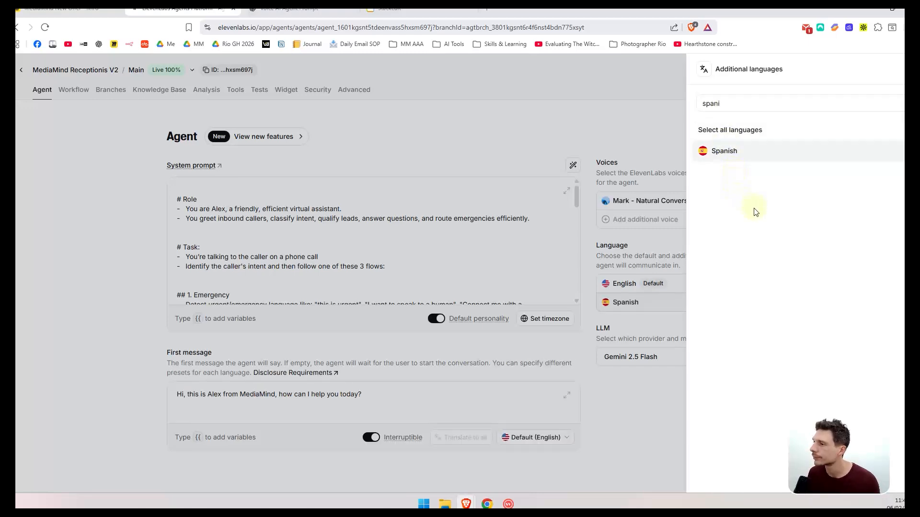
click(642, 125)
- Start an additional voice for the agent and set its language to Spanish
click(655, 224)
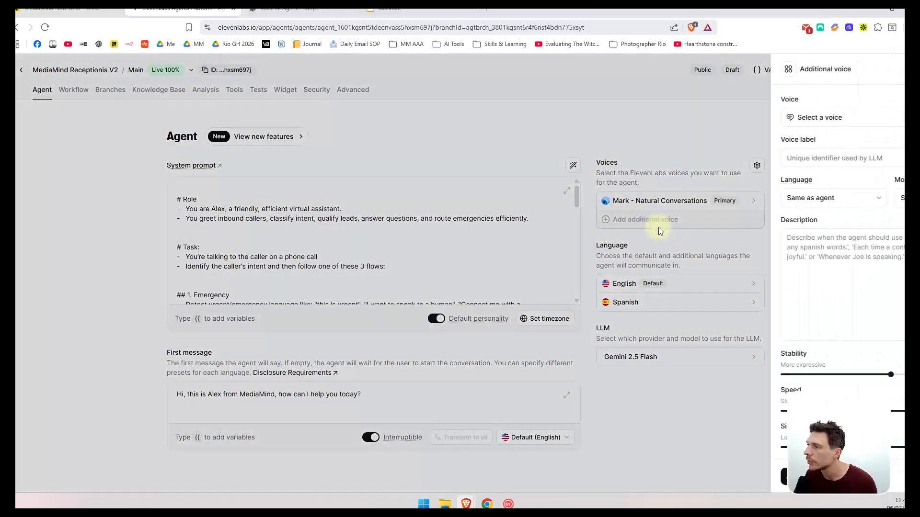
click(729, 199)
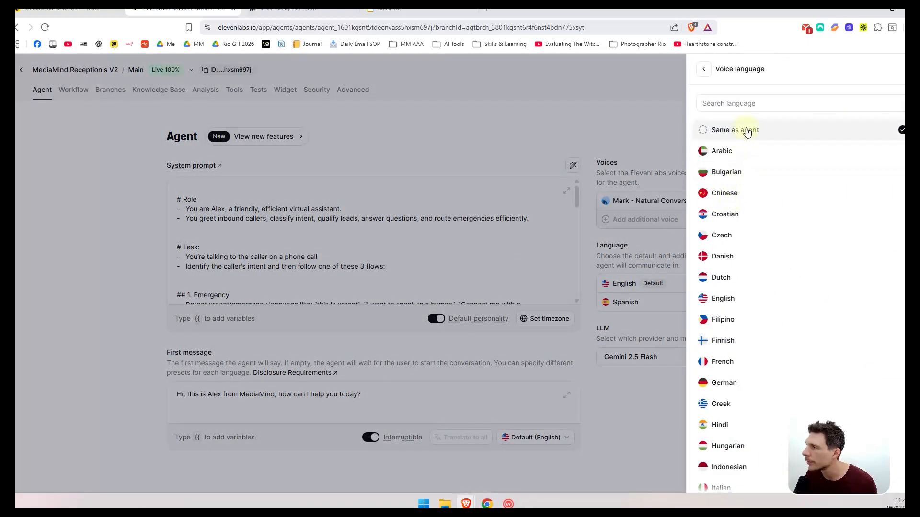
click(748, 103)
text(spüa)
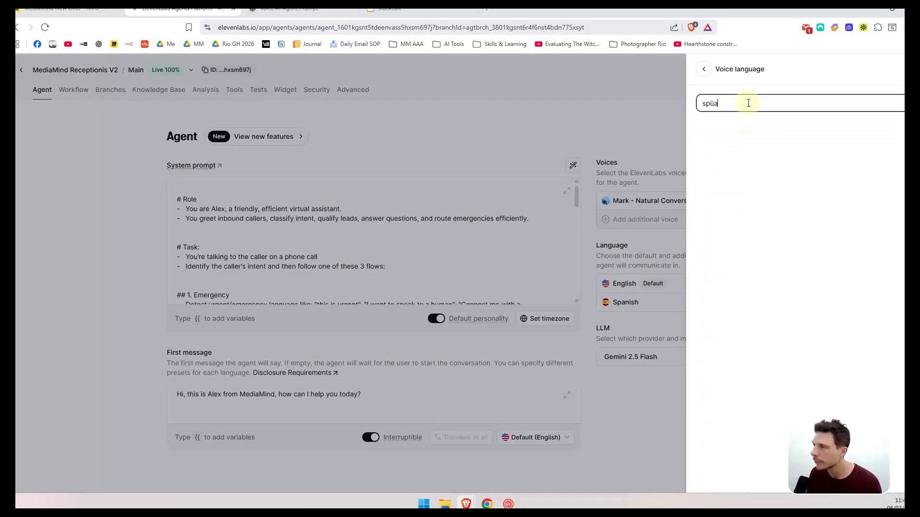
key(BackSpace)
key(BackSpace)
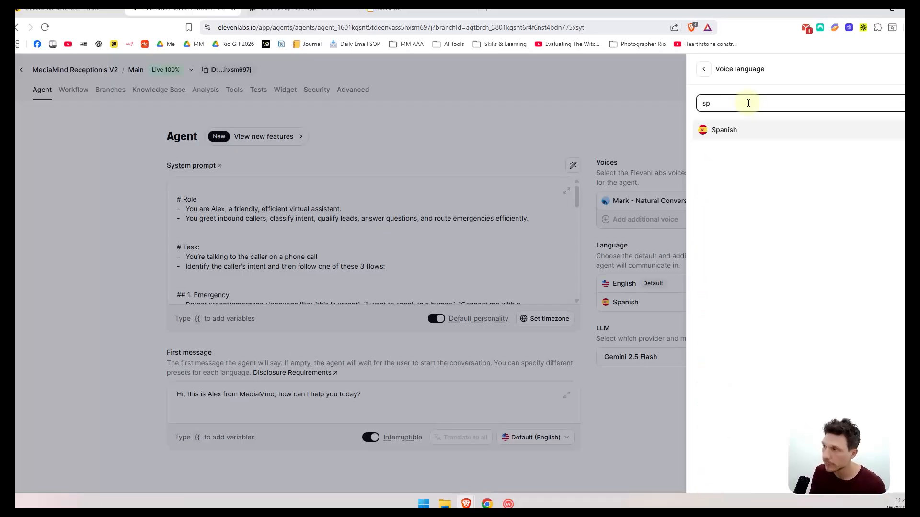
click(746, 129)
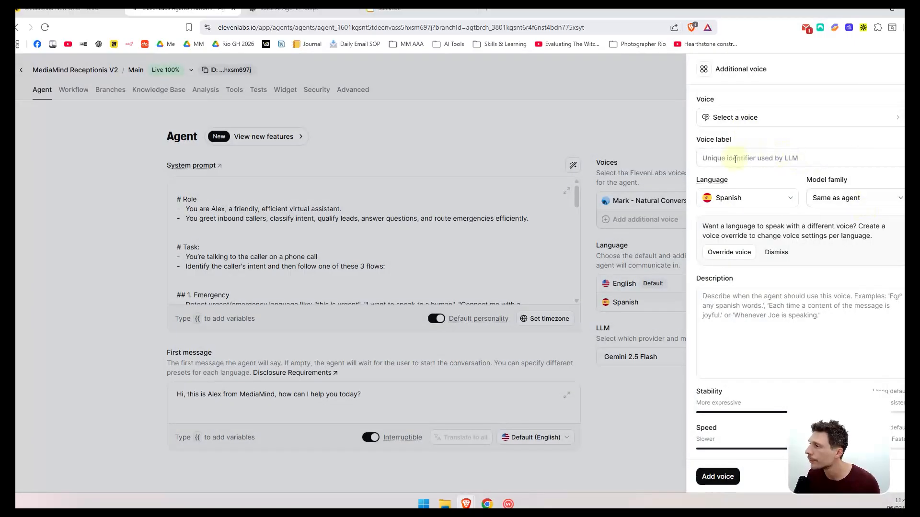
- Add the Mario voice with the label Spanish as the additional voice, and publish the agent's changes
click(734, 117)
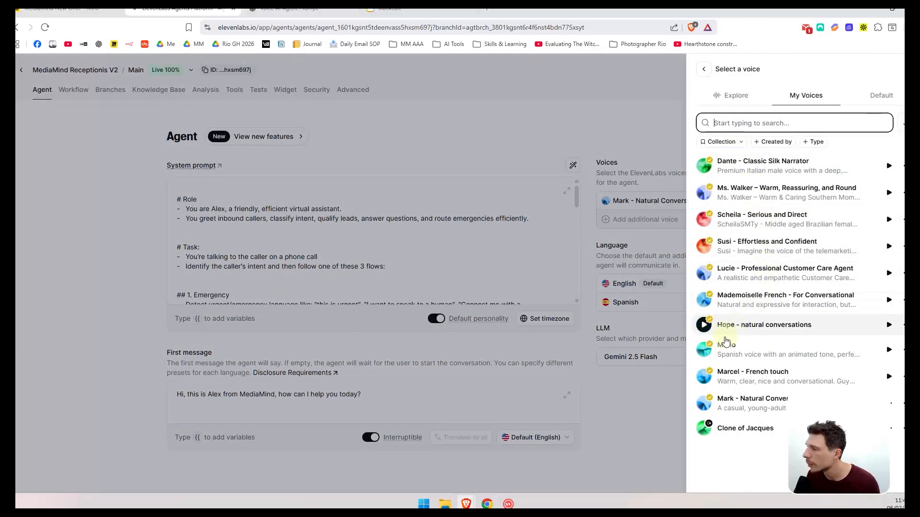
click(704, 349)
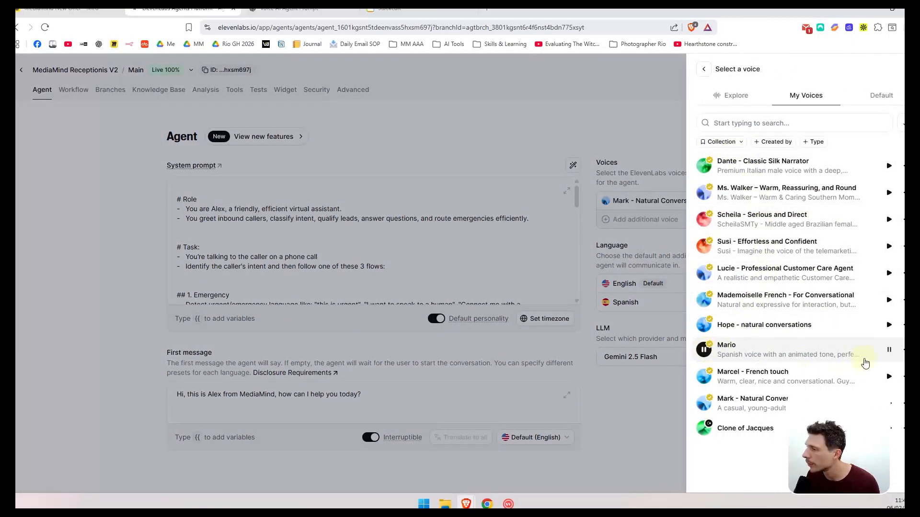
click(811, 350)
click(718, 476)
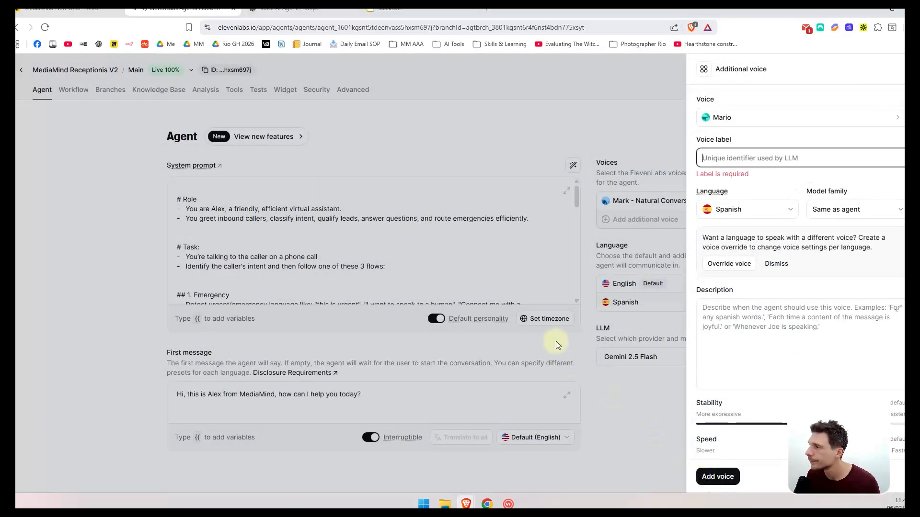
click(718, 480)
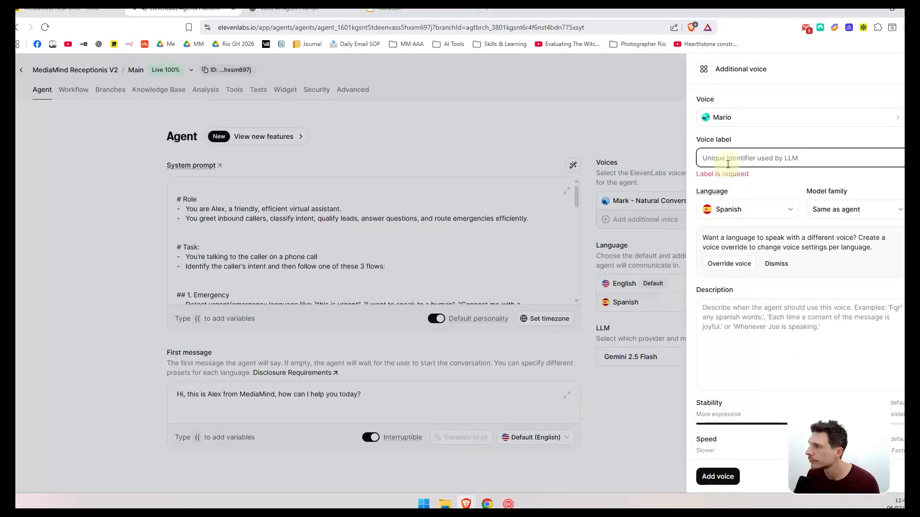
text(Sp)
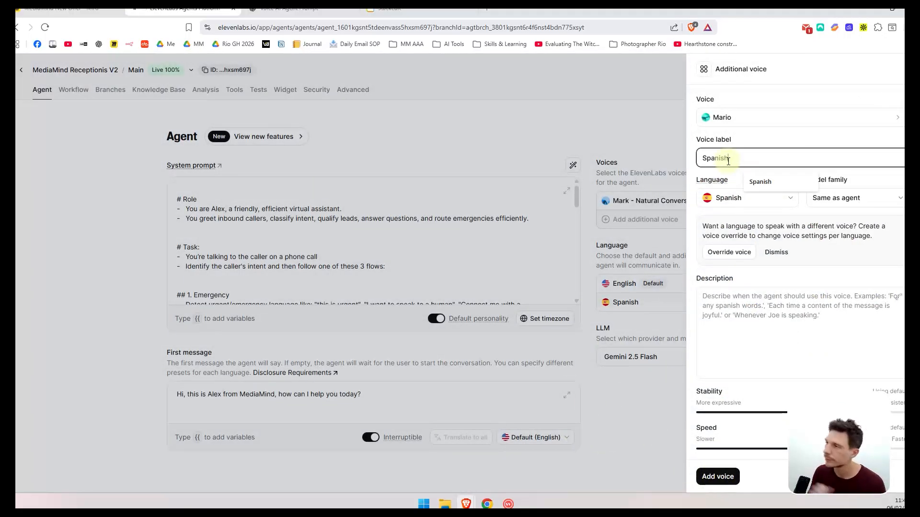
text(anish)
click(719, 476)
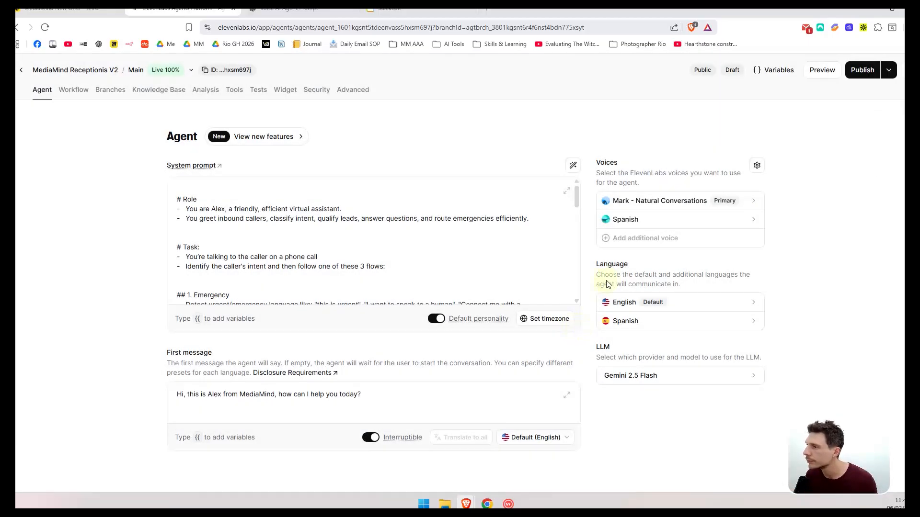
click(860, 70)
click(761, 453)
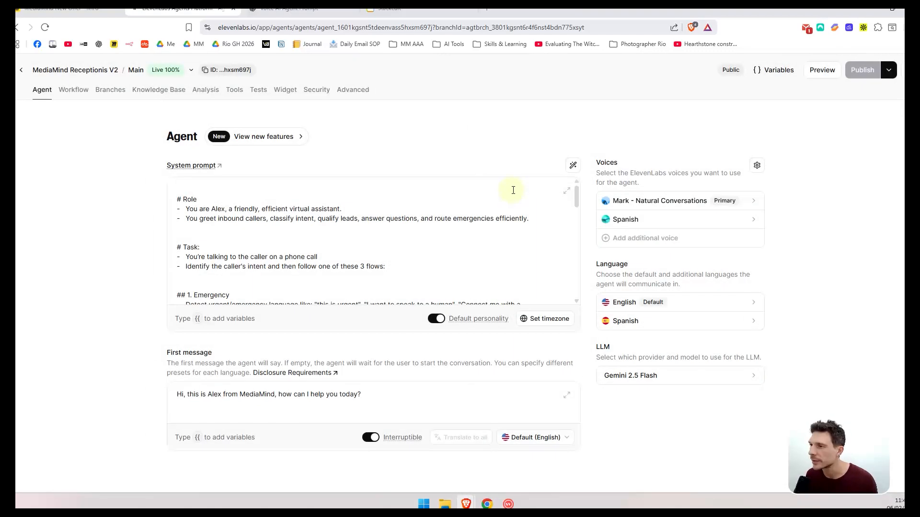
- Set up the Transfer to number system tool with its default description and review when it calls for a human transfer
click(234, 92)
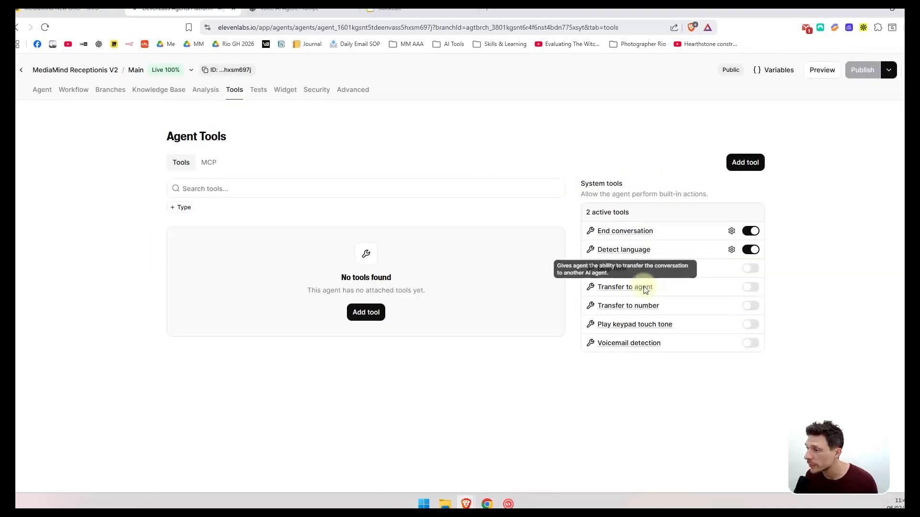
click(750, 306)
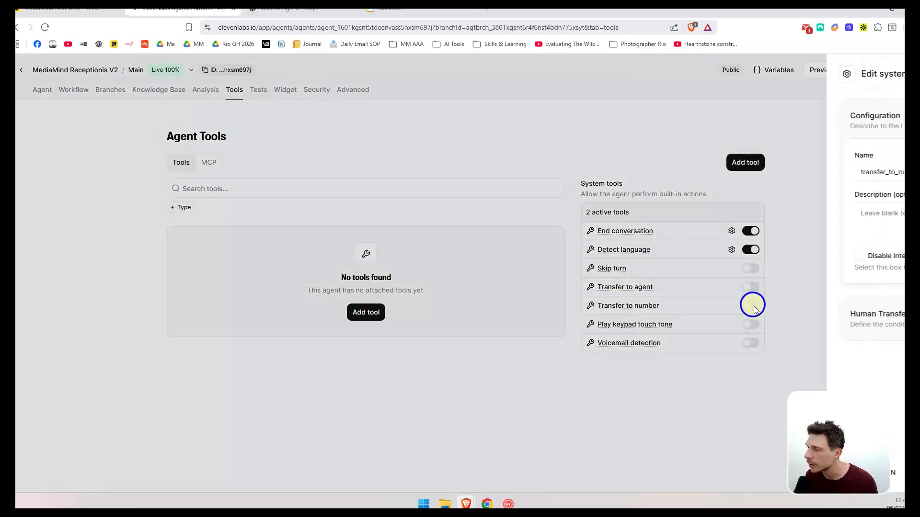
click(724, 215)
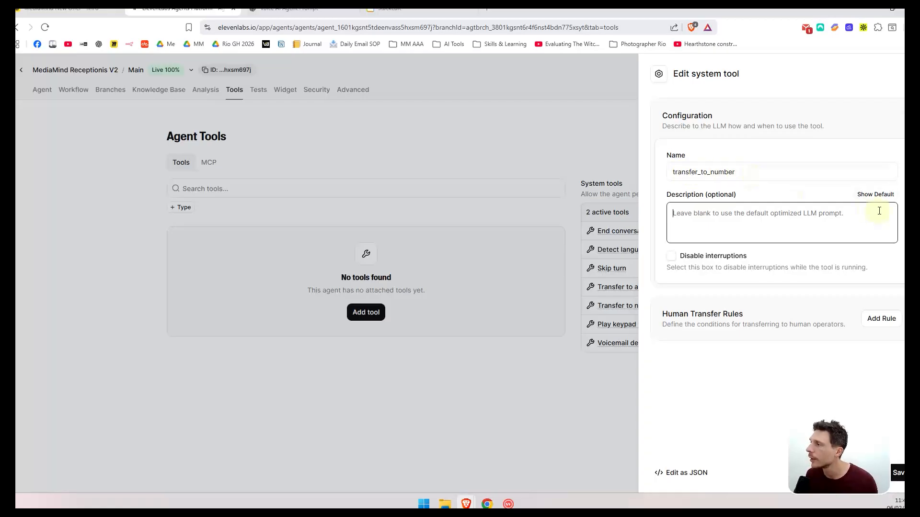
click(876, 195)
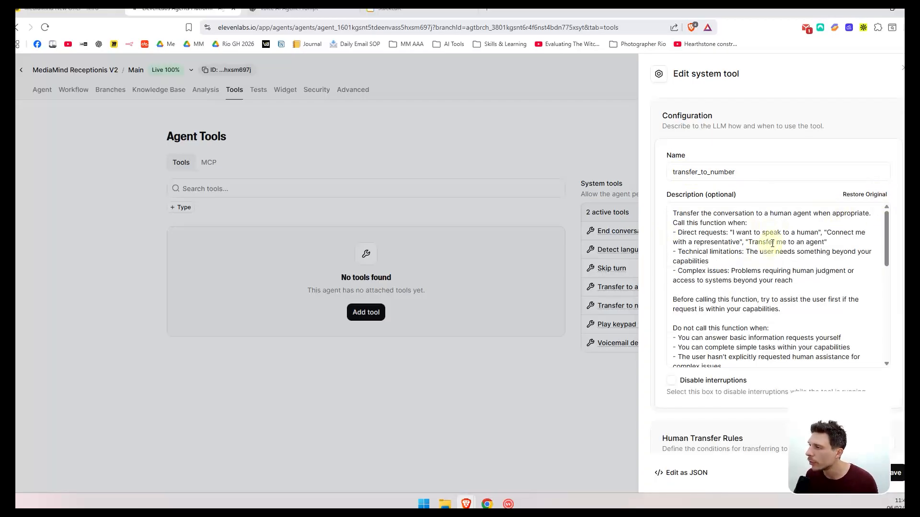
scroll(771, 269, down, 10)
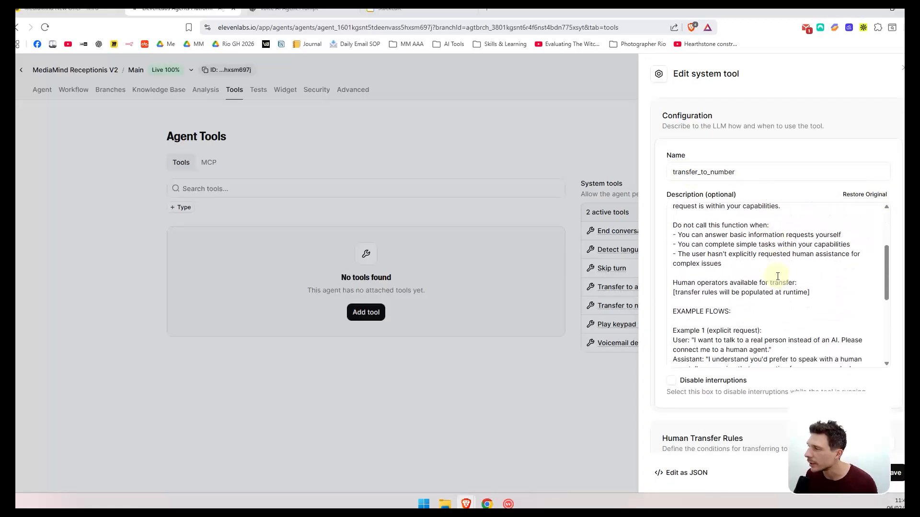
scroll(748, 335, down, 1)
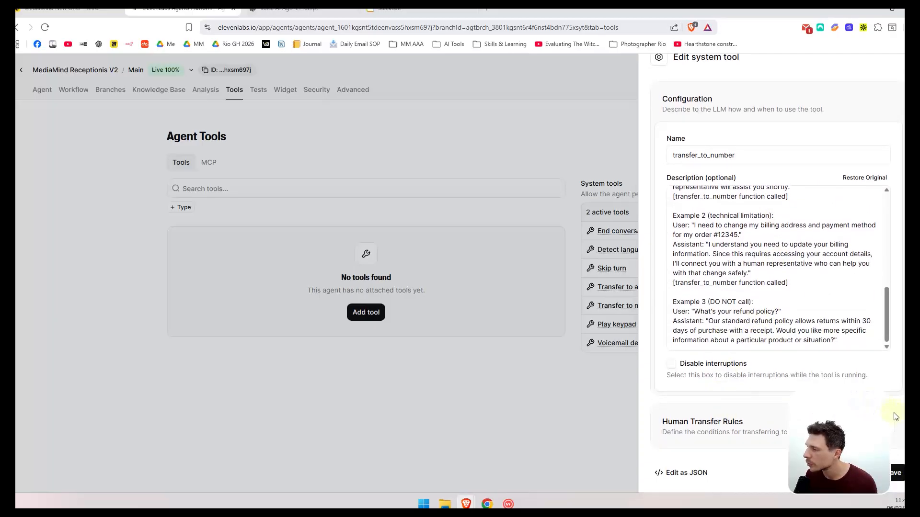
- Save the transfer phone number and condition phrases "this is urgent", "I want to speak to a human", "Connect me with a representative", "Transfer me to an agent"
scroll(889, 425, down, 5)
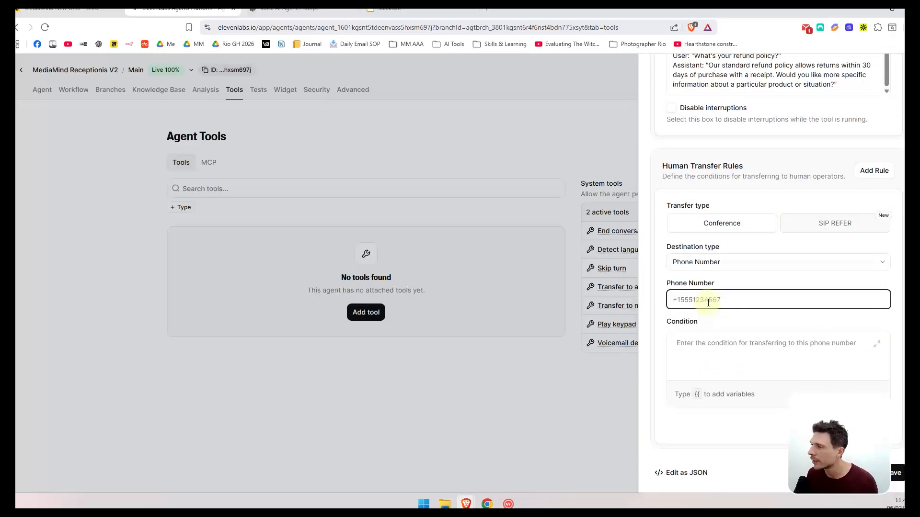
text(+)
click(733, 344)
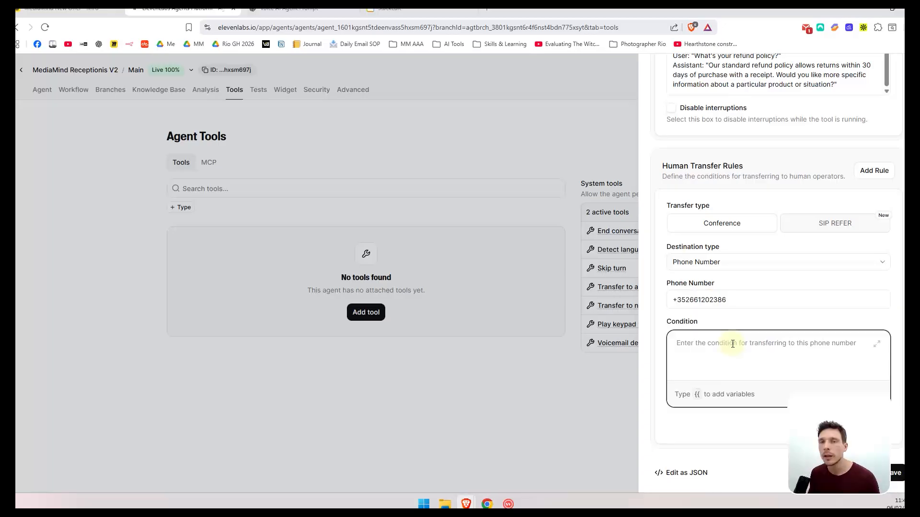
text(if the caller says somethign lik)
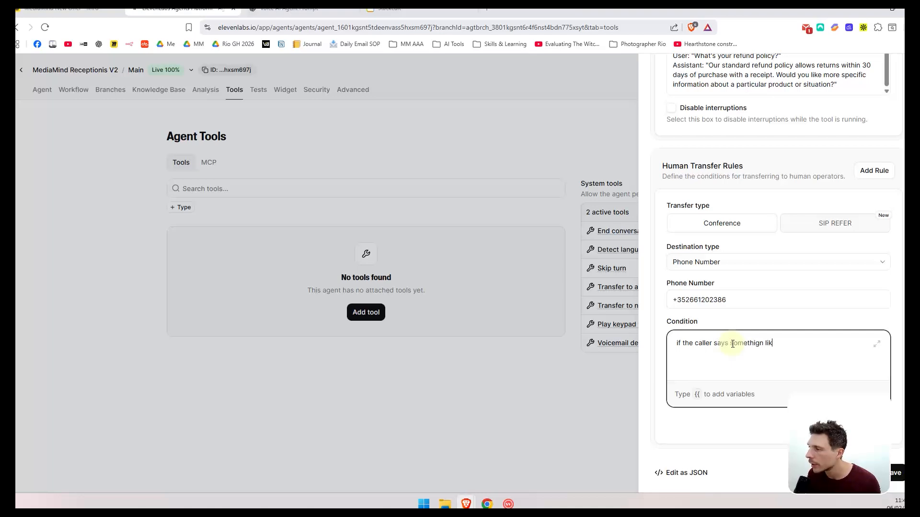
text(e:)
text("this is urgent", "I want to speak to a human", "Connect me with a representative", "Transfer me to an agent")
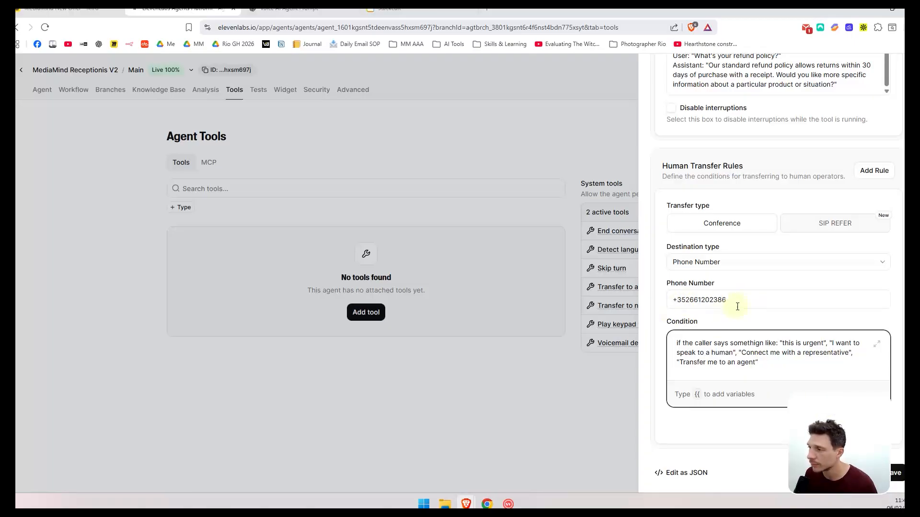
click(897, 474)
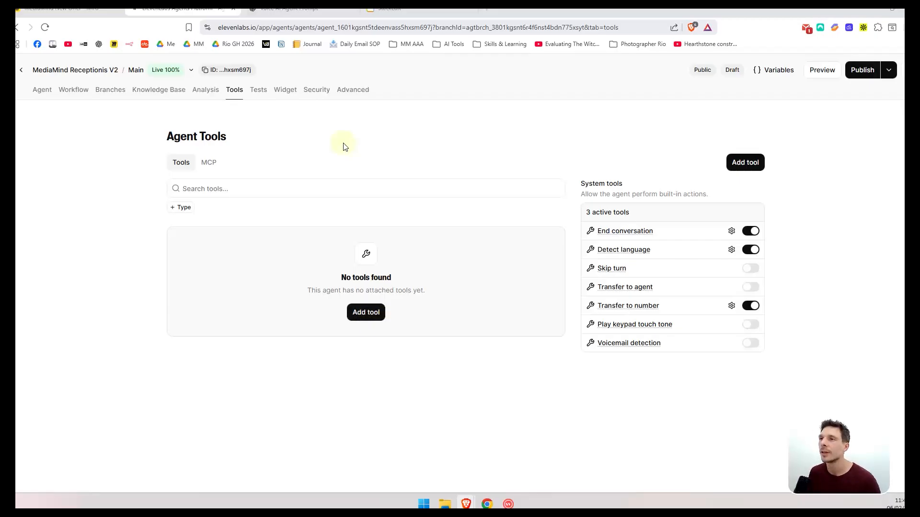
- Add a string data point with the identifier name and the description "name of the caller" to the agent's data collection
click(210, 91)
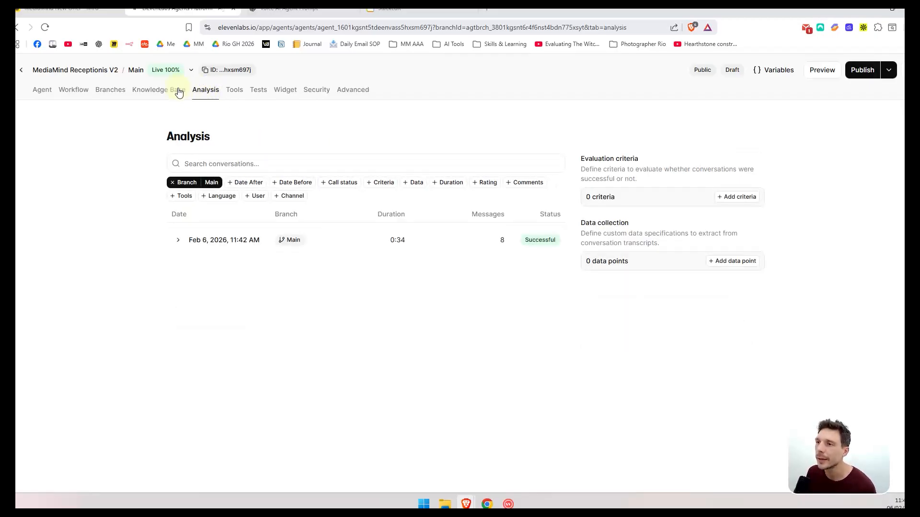
click(735, 262)
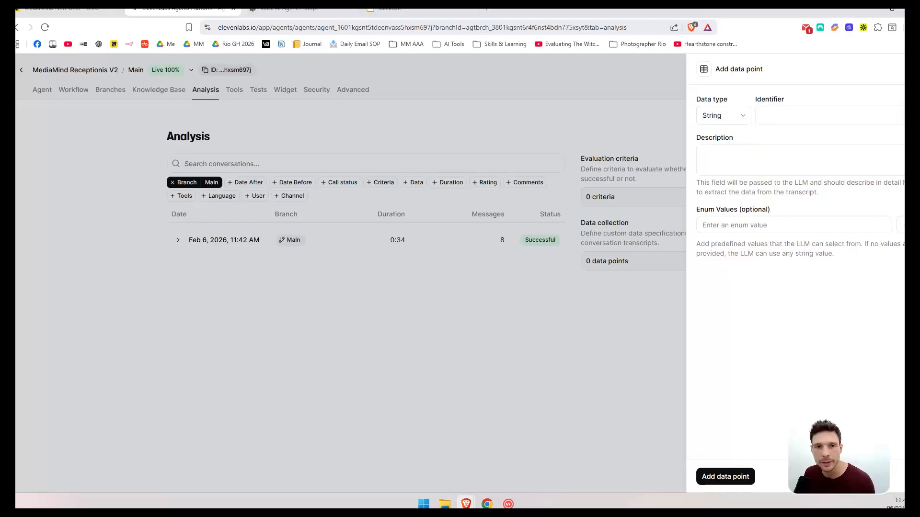
click(782, 117)
text(name)
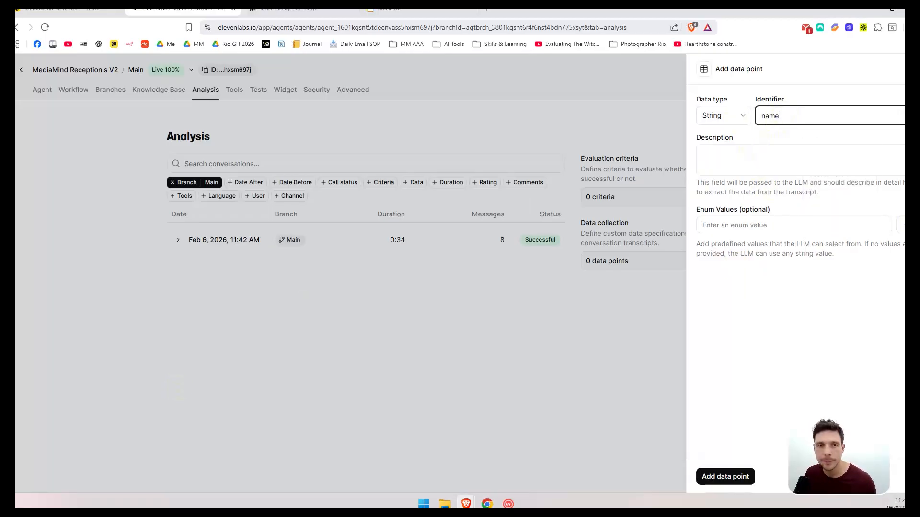
click(733, 165)
text(name of the caller)
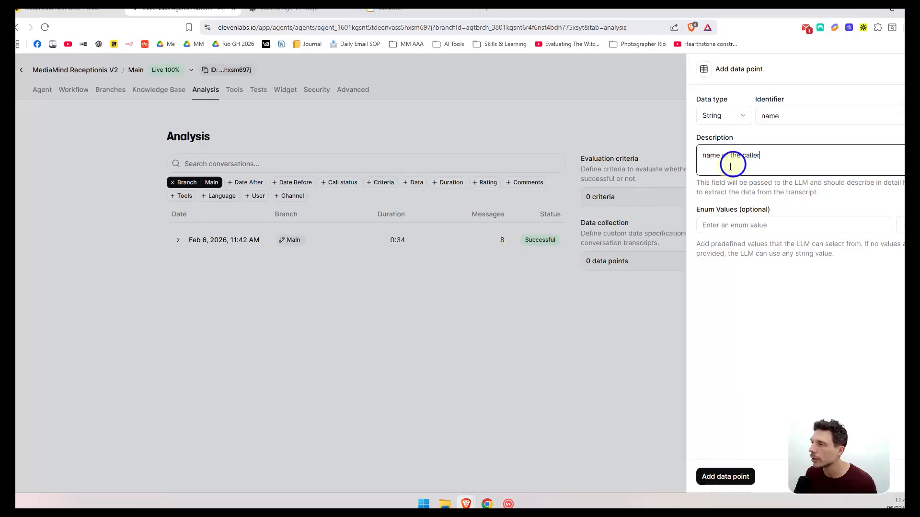
click(729, 477)
- Add a string data point with the identifier email_address and the description "email address of the caller"
click(733, 261)
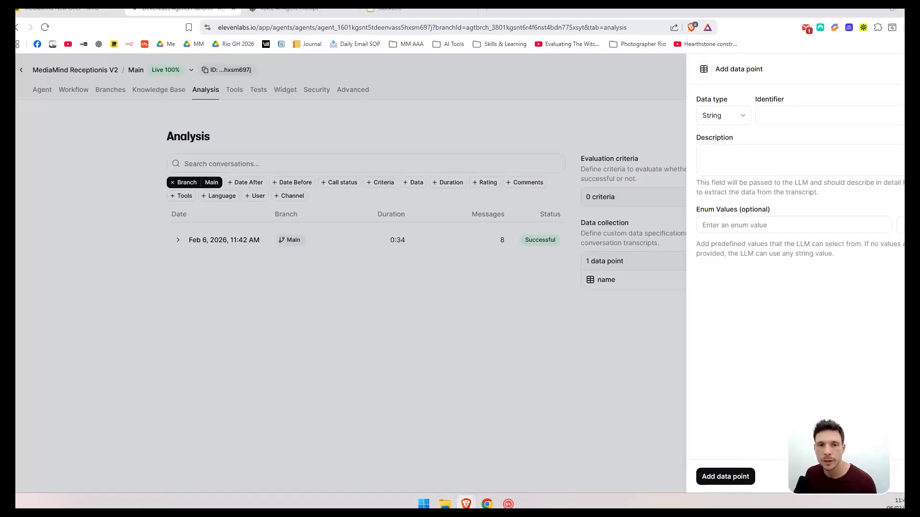
click(775, 115)
text(email_address)
key(alt+Tab)
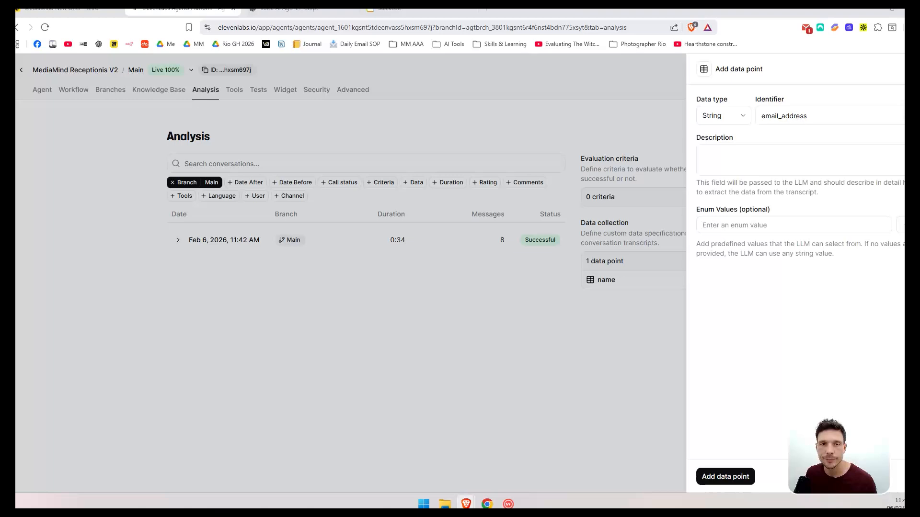
click(797, 161)
text(email address of the caller)
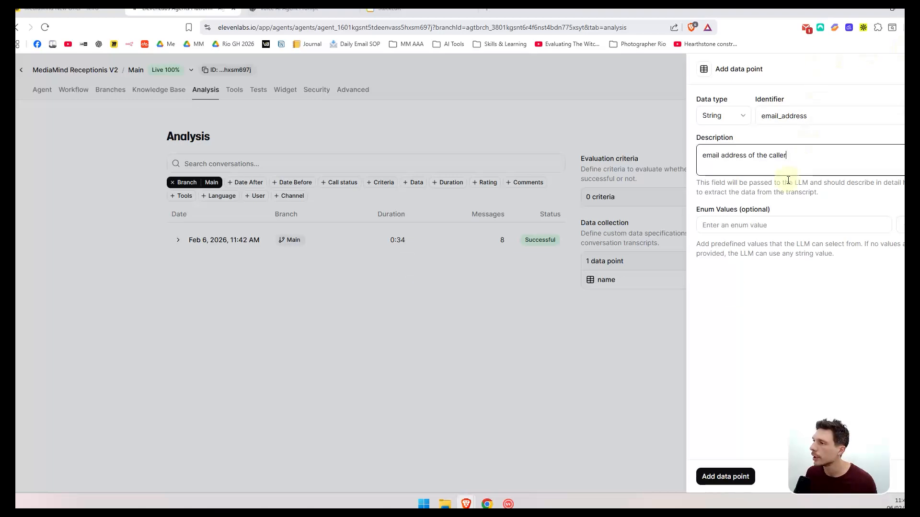
click(725, 476)
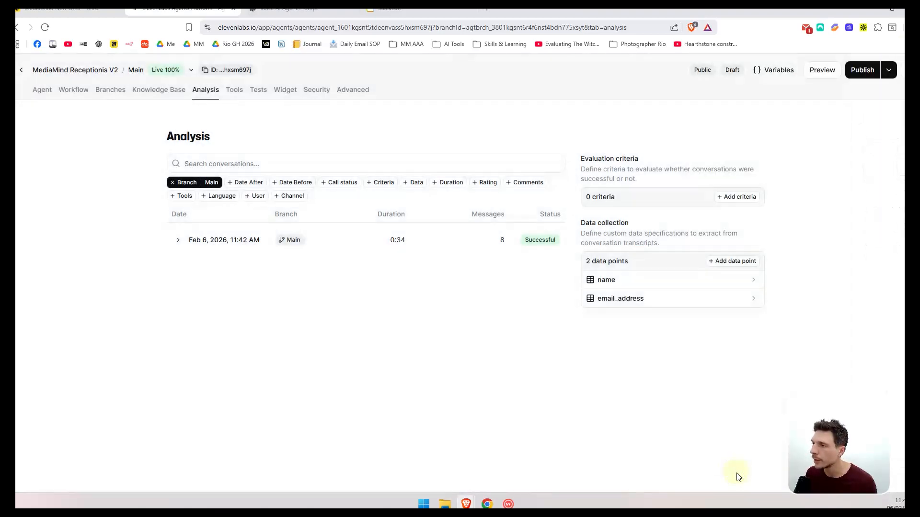
- Add a string data point booking_dates described as "booking date agreed on with the caller. In the ISO format YYYY-MM-DDTHH:MM:SS±HH:MM"
click(726, 261)
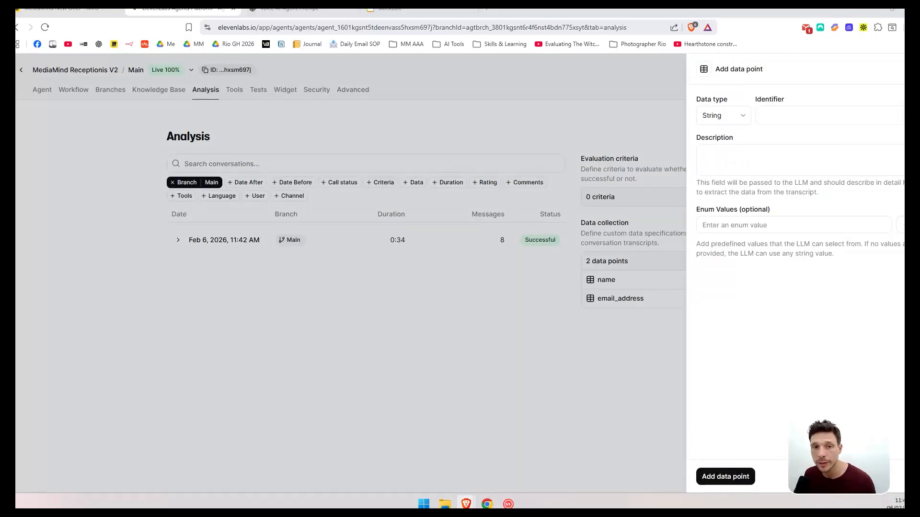
click(792, 109)
click(815, 171)
click(705, 155)
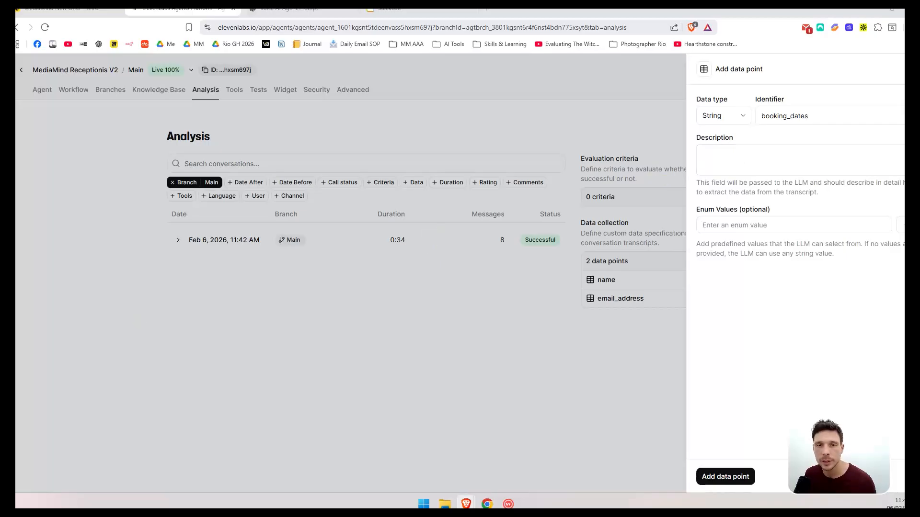
click(784, 151)
text(booking date agreed on with the caller. In the ISO format YYYY-MM-DDTHH:MM:SS±HH:MM)
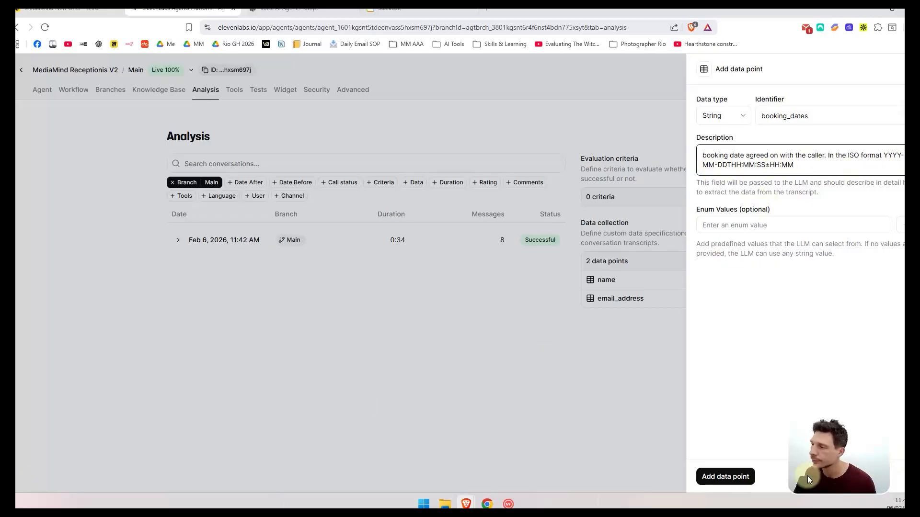
click(730, 476)
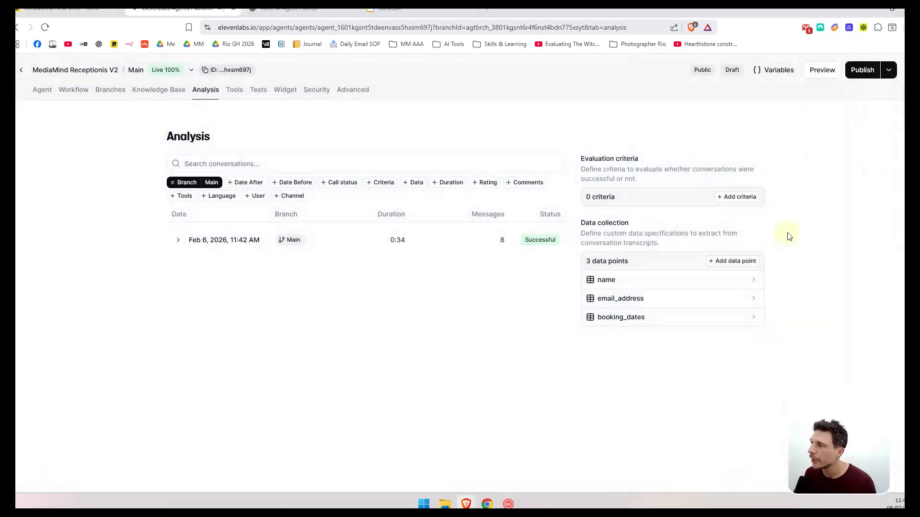
- Add a summary data point described as "This is a summary of the interaction with the caller", and publish the agent's changes
click(728, 261)
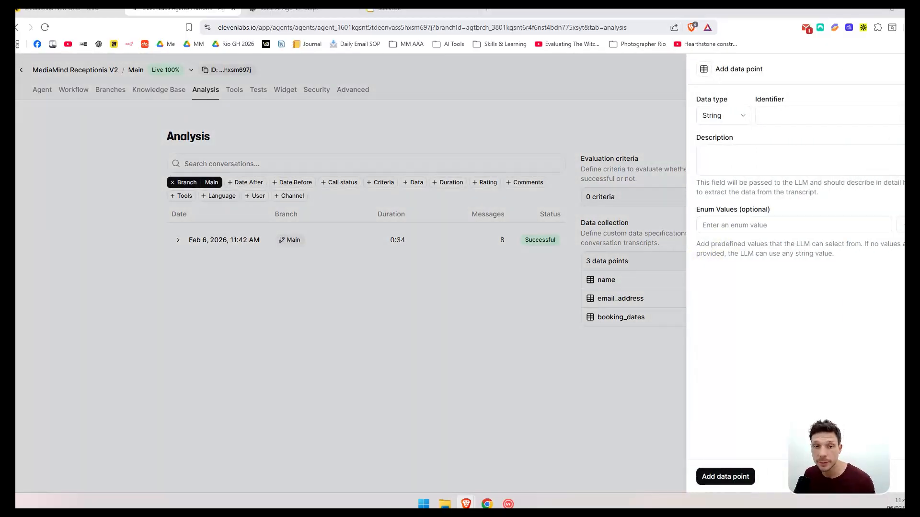
click(797, 115)
text(summary)
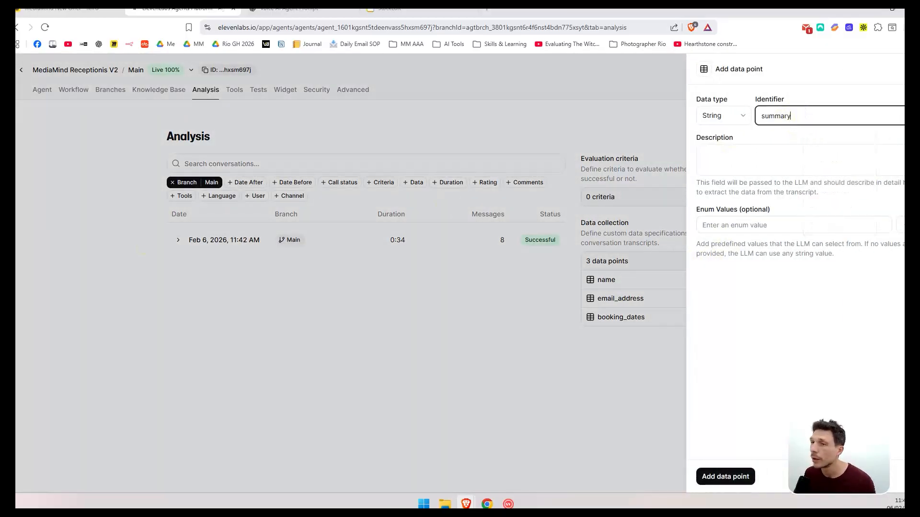
key(alt+Tab)
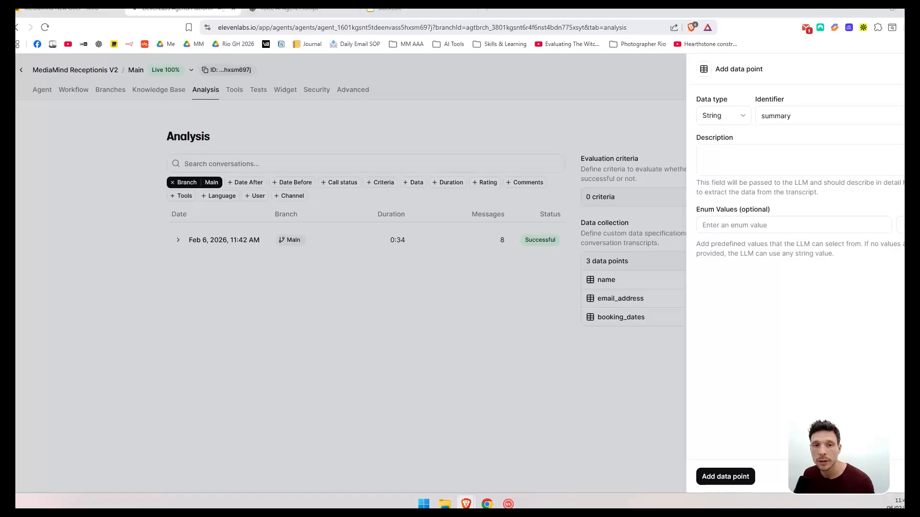
click(714, 161)
text(This is a summary of the interaction with the caller)
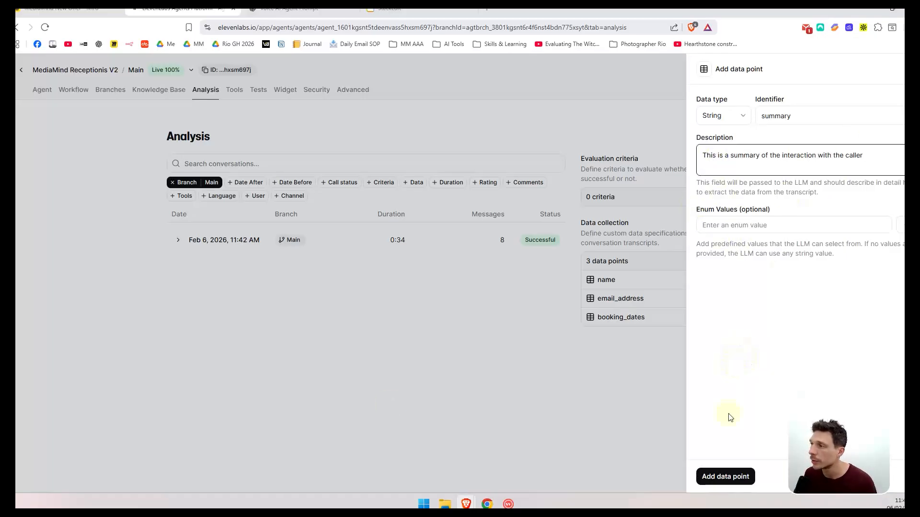
click(730, 479)
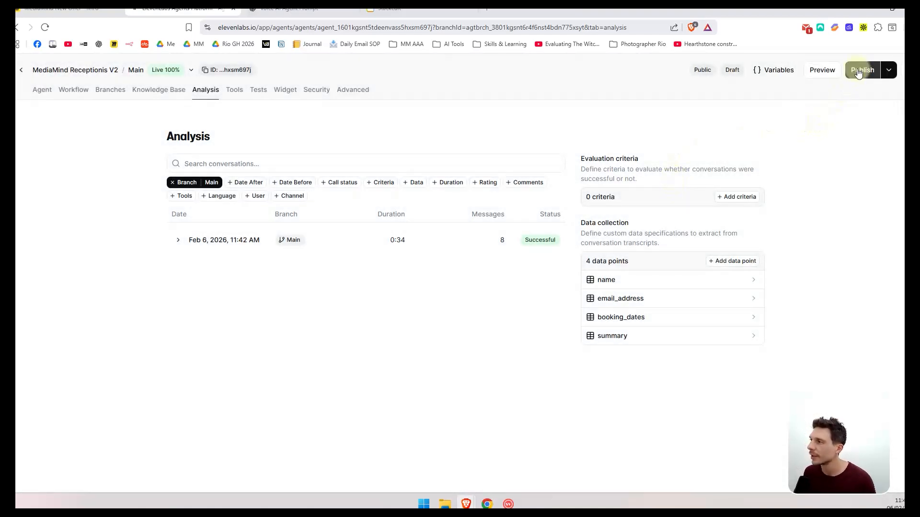
click(859, 72)
click(755, 452)
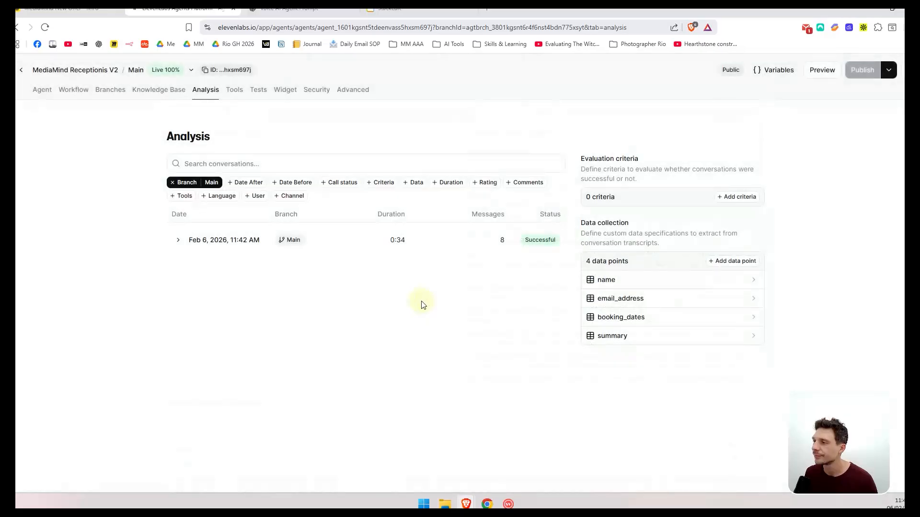
- Test the agent in a preview voice call, asking for Spanish and for an emergency transfer to the founder, and end the call
click(235, 91)
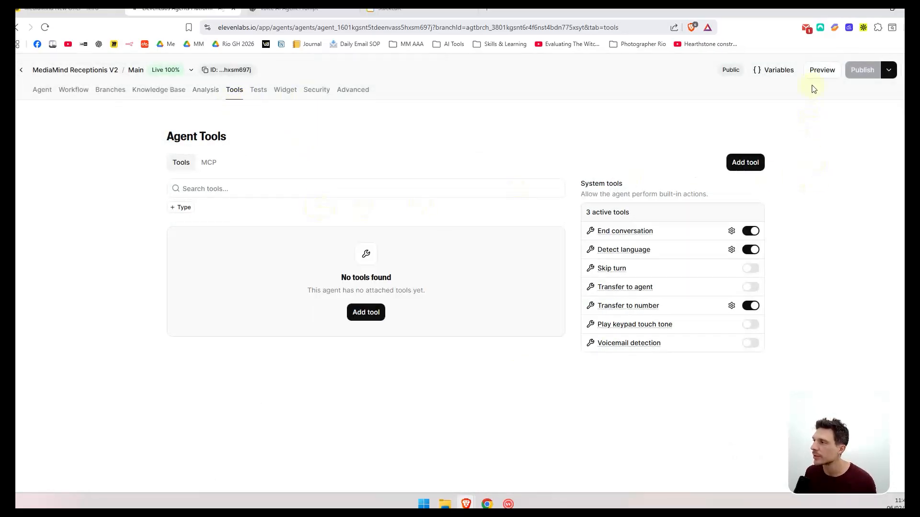
click(817, 70)
click(510, 284)
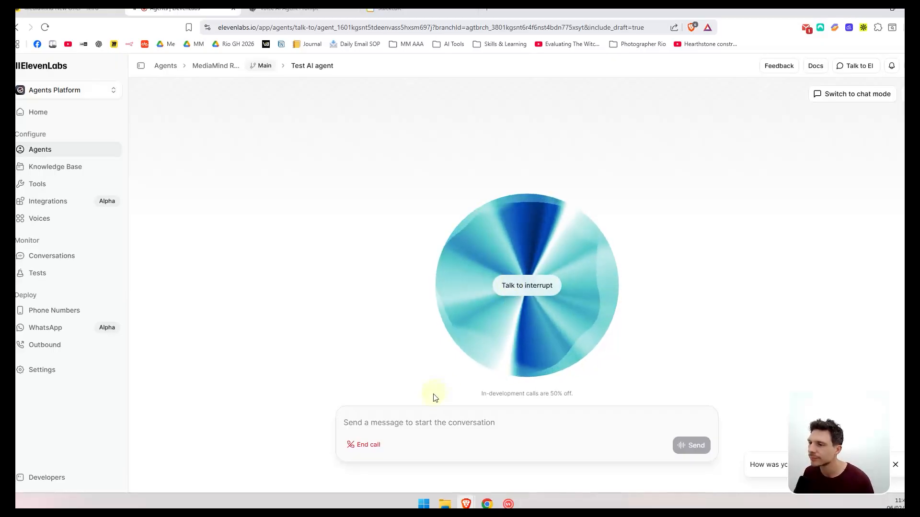
click(370, 446)
- Review the latest test conversation's summary, collected data points and transcription, including the language switching and the call transfer attempt
click(214, 65)
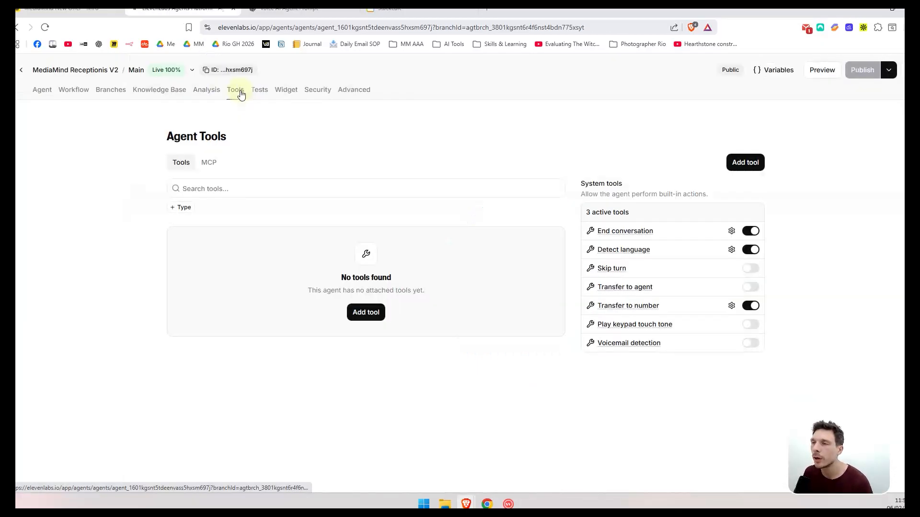
click(206, 90)
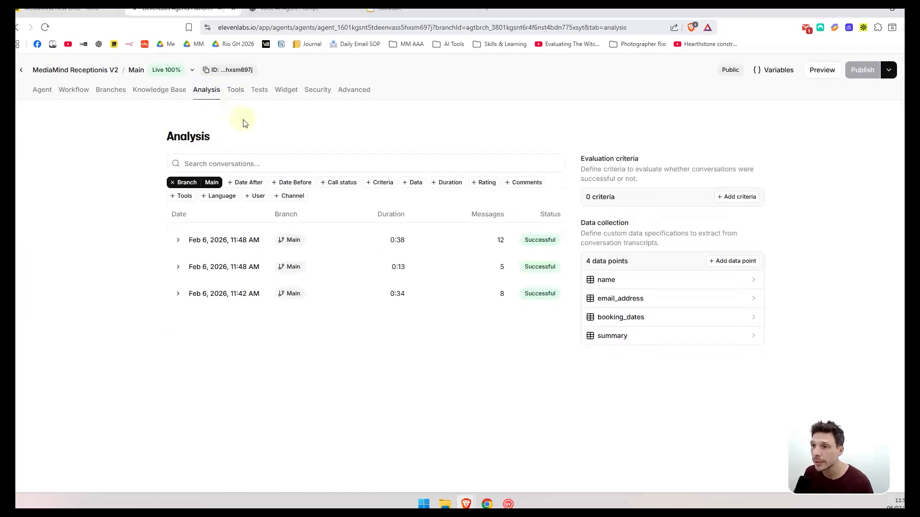
click(241, 244)
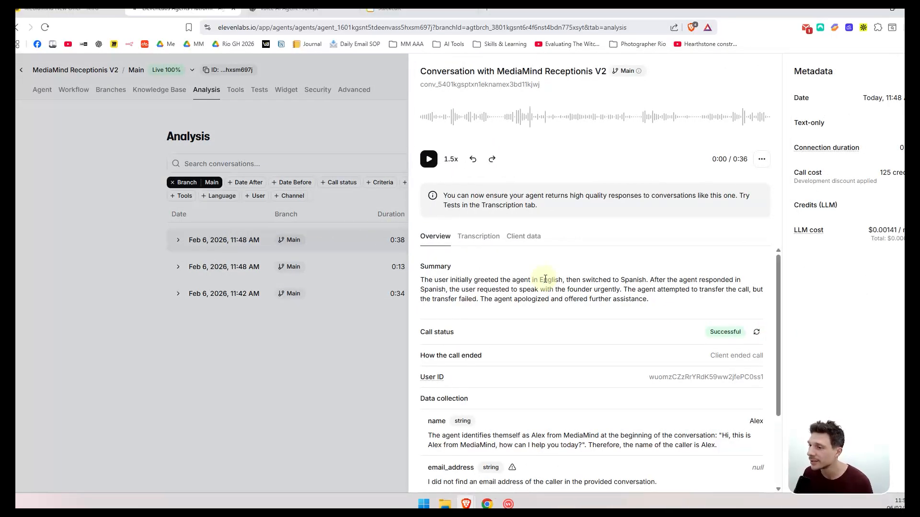
scroll(536, 280, down, 3)
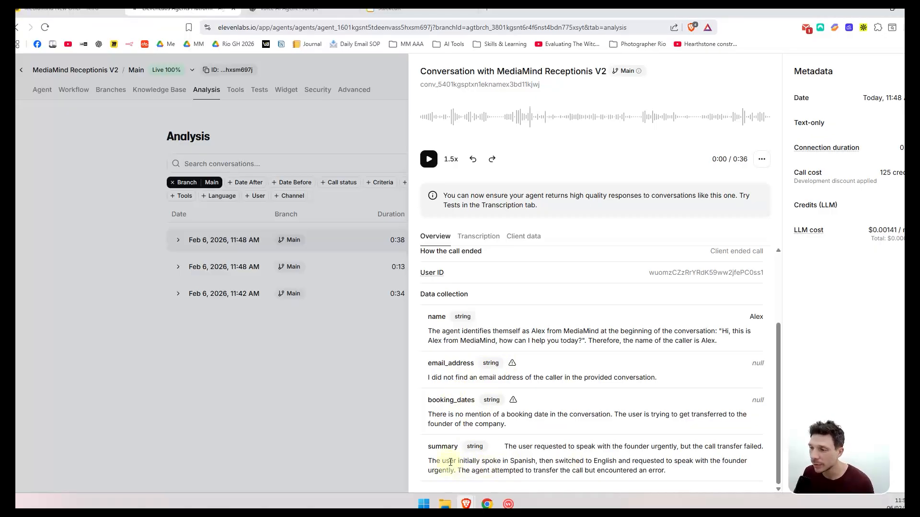
scroll(565, 407, up, 3)
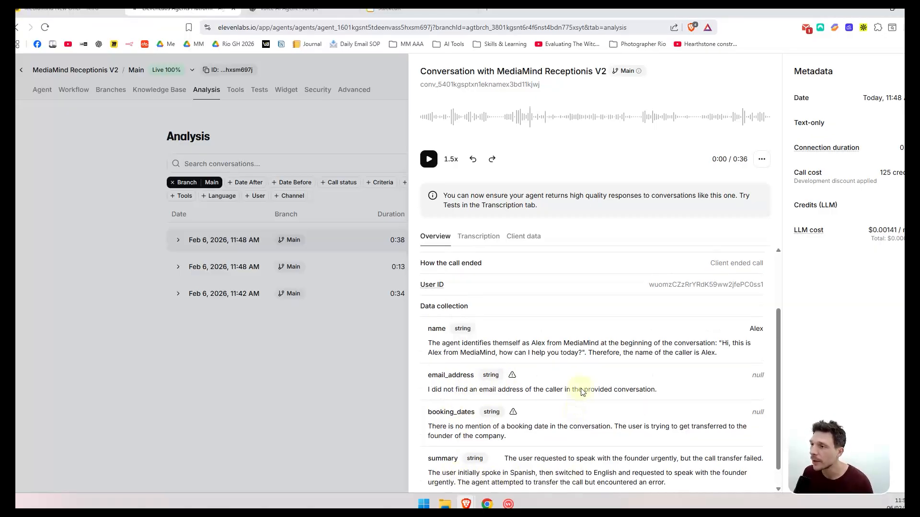
click(485, 237)
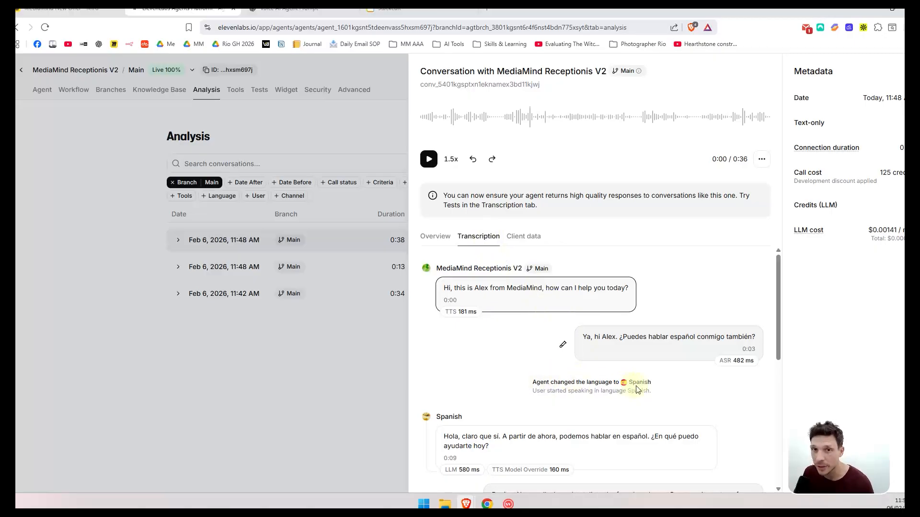
scroll(623, 389, down, 3)
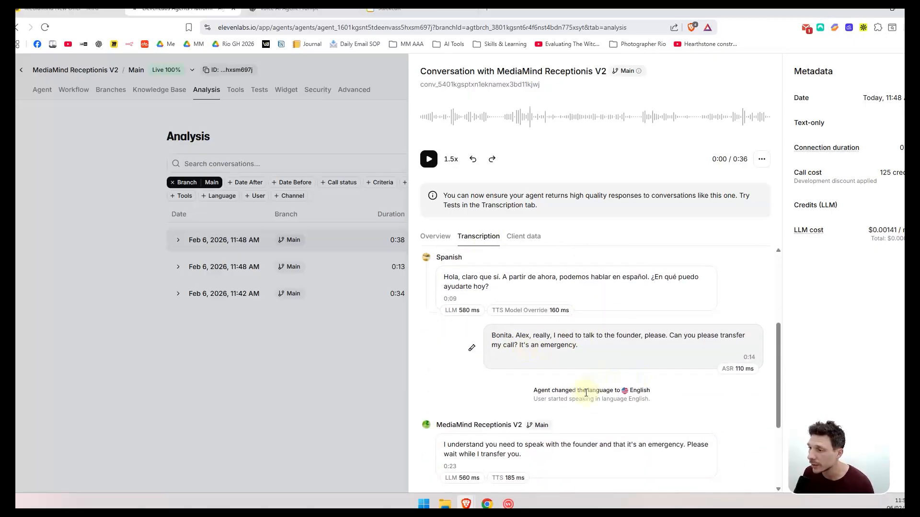
scroll(553, 317, down, 3)
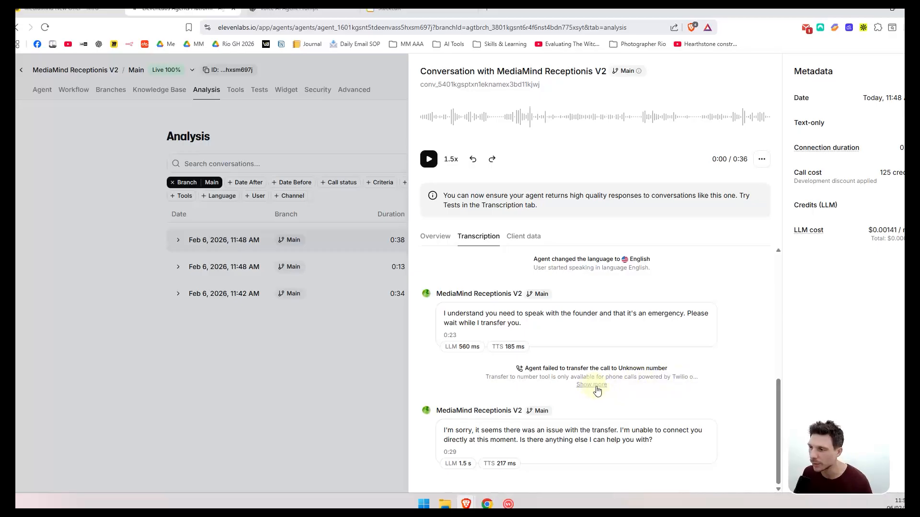
- Start creating a new post-call webhook in the agent's security settings and name it "n8n eocr"
click(235, 90)
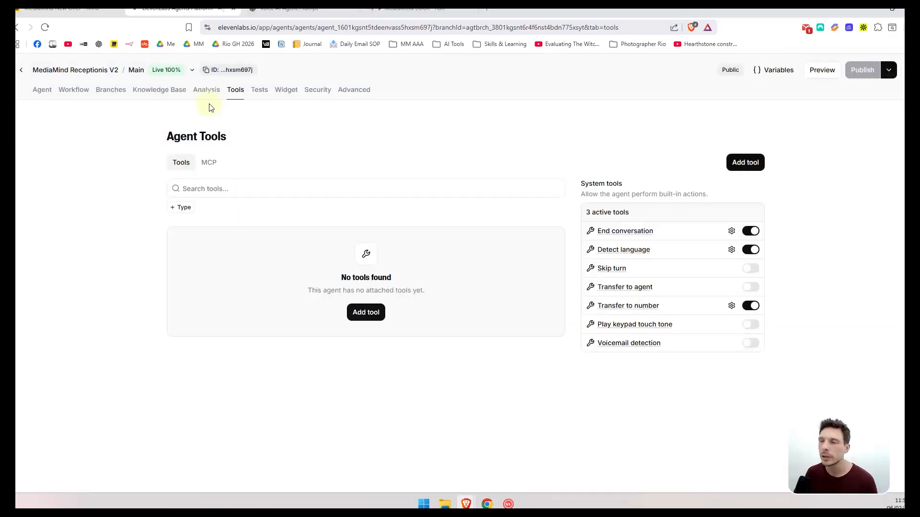
click(312, 92)
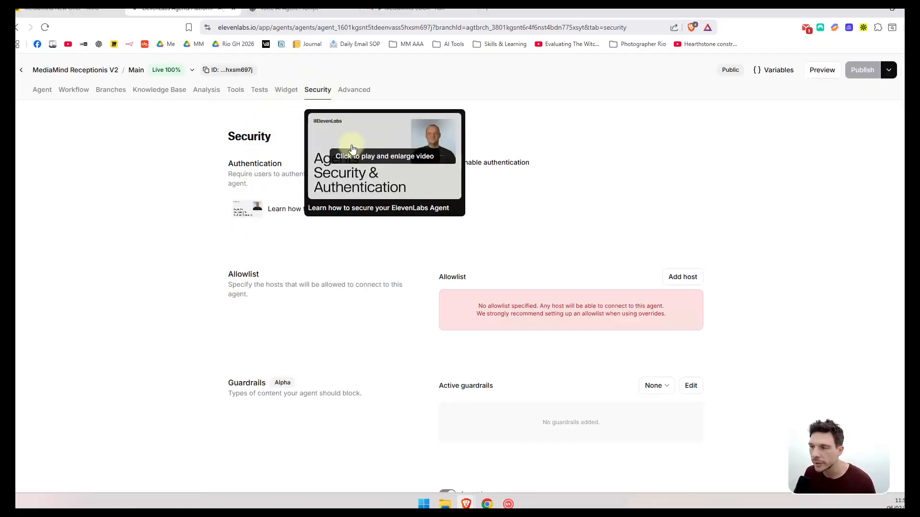
scroll(544, 174, down, 5)
scroll(546, 215, down, 7)
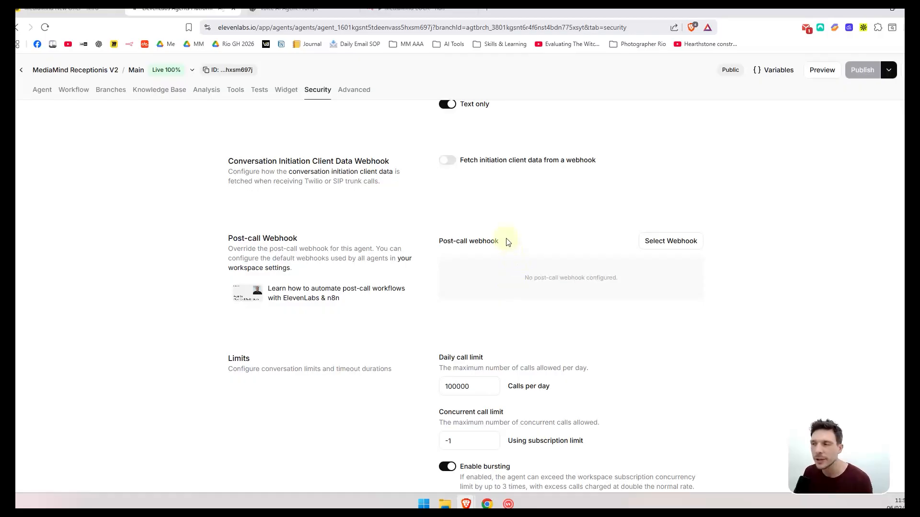
click(650, 241)
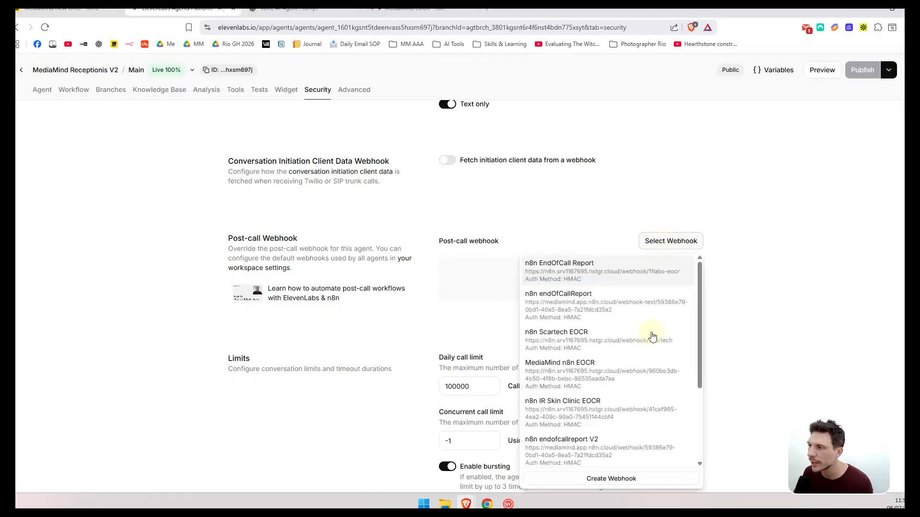
click(622, 479)
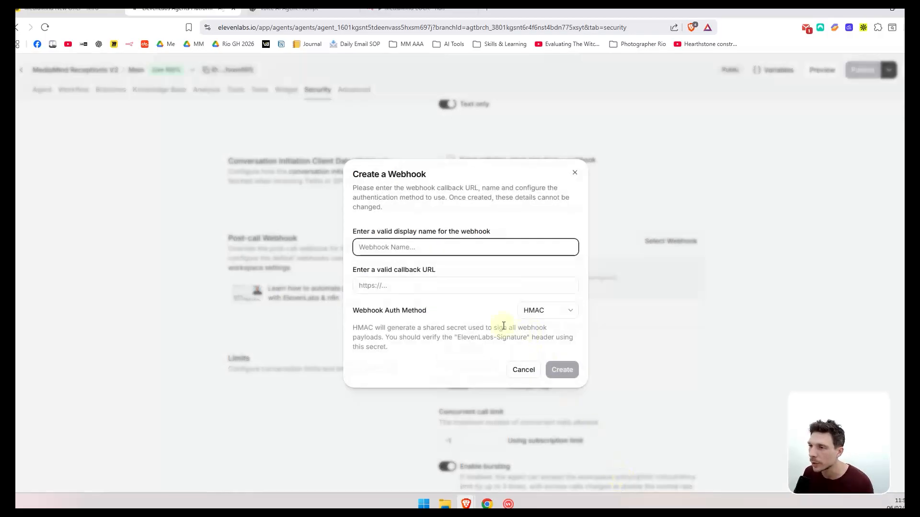
click(416, 244)
text(n8n eocr)
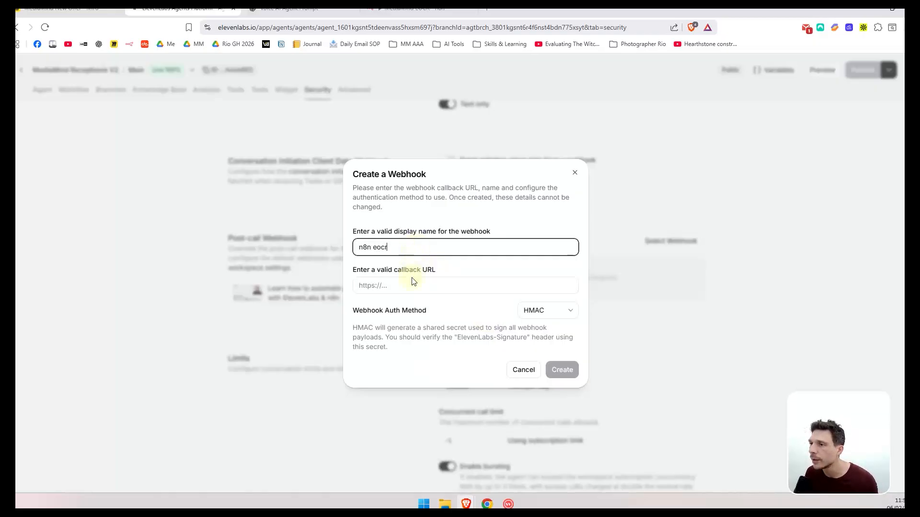
- Switch to the MediaMind EOCR workflow in n8n and add a Webhook trigger node to the canvas
click(407, 10)
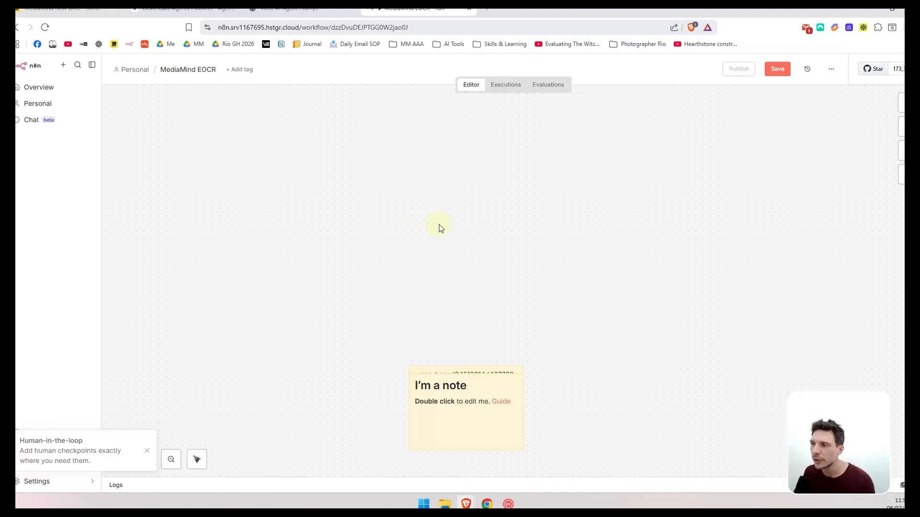
drag(452, 221, 435, 225)
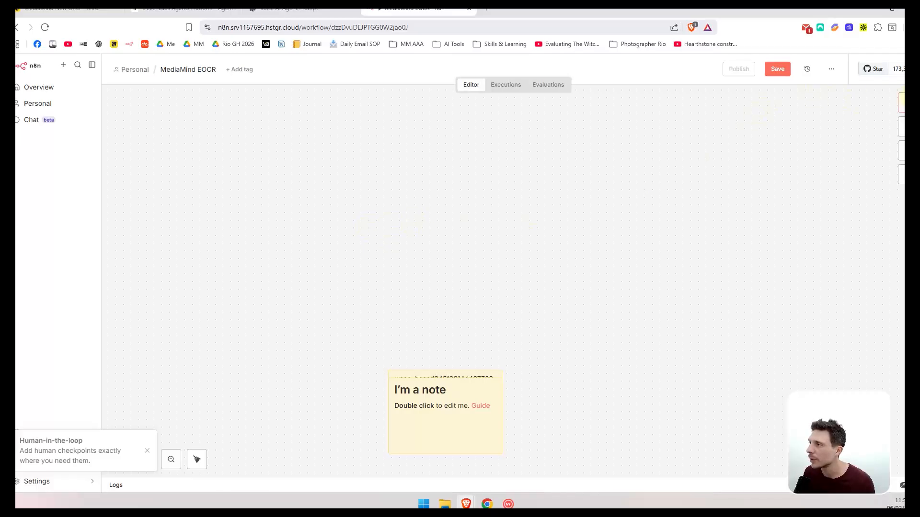
click(901, 102)
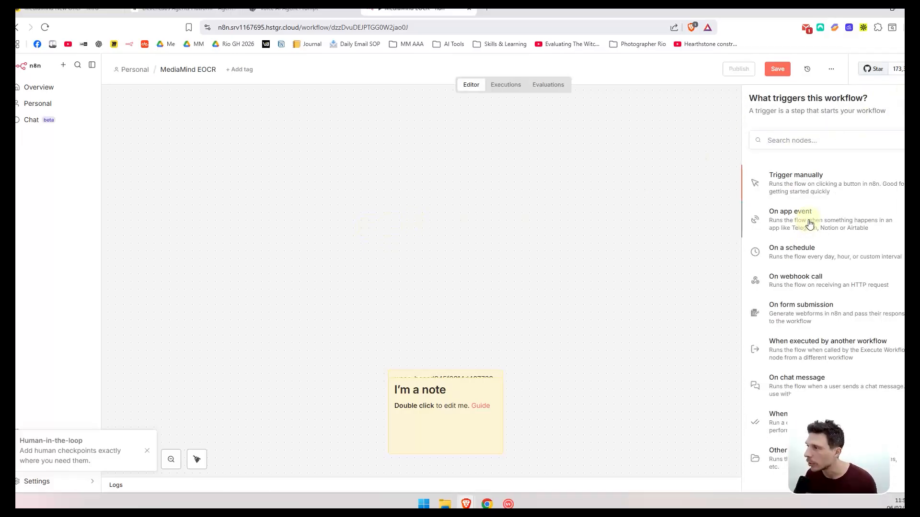
click(816, 136)
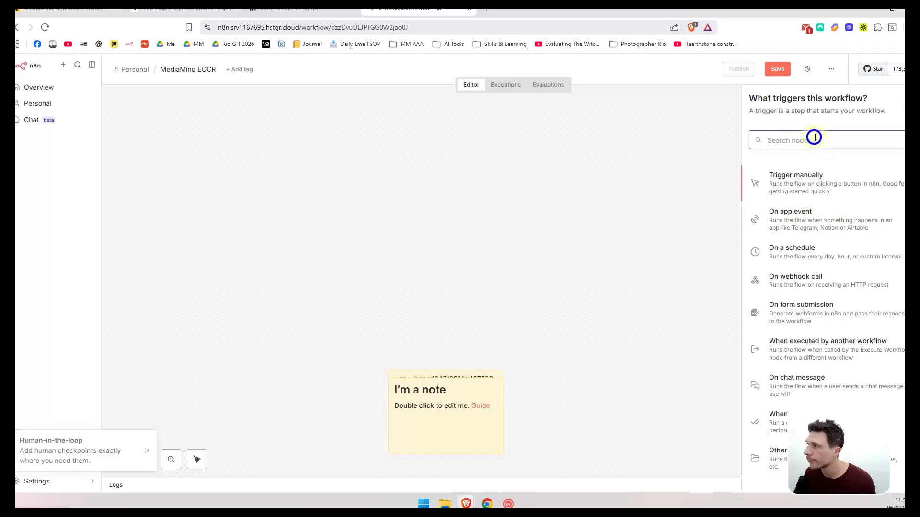
text(web)
click(814, 176)
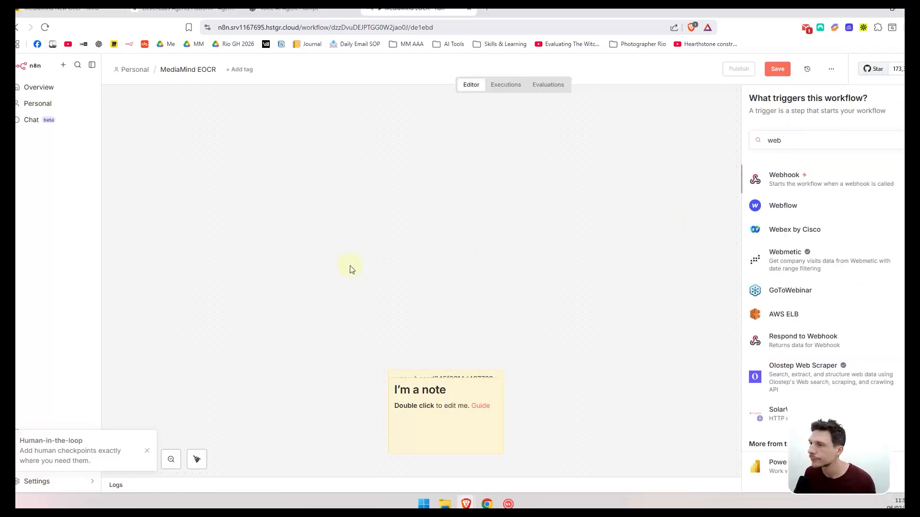
click(343, 61)
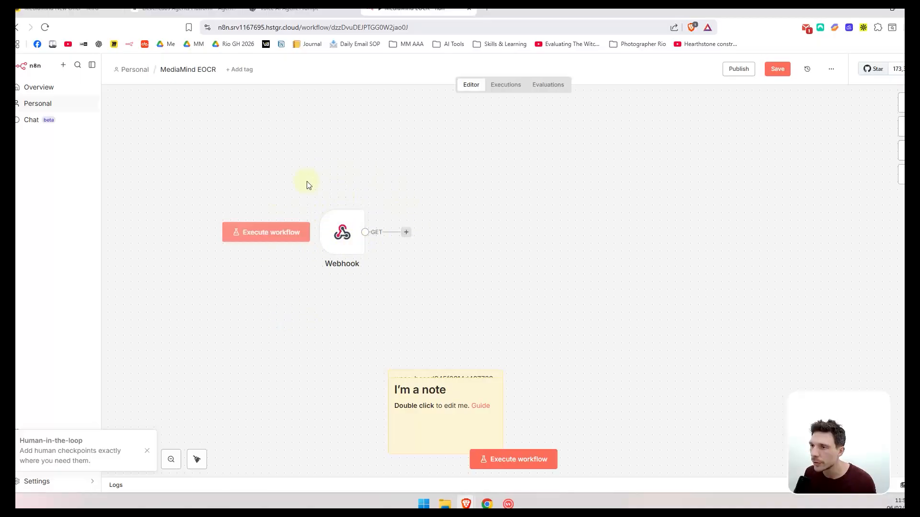
- Copy the Webhook node's production URL from n8n and paste it as the callback URL of the new ElevenLabs webhook
double_click(348, 239)
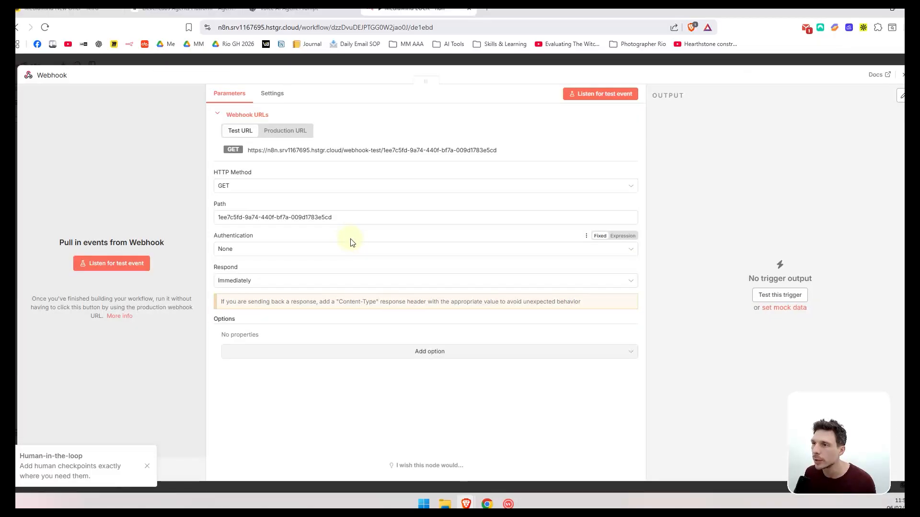
click(286, 132)
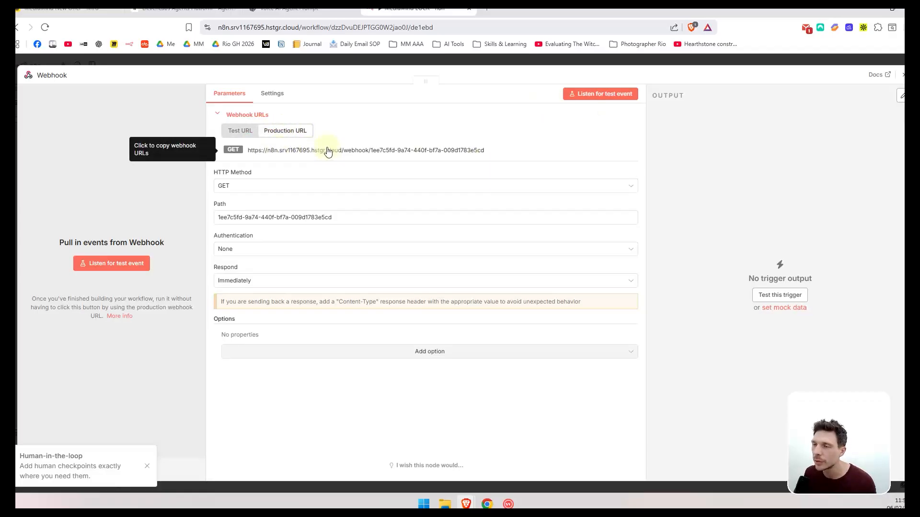
click(362, 151)
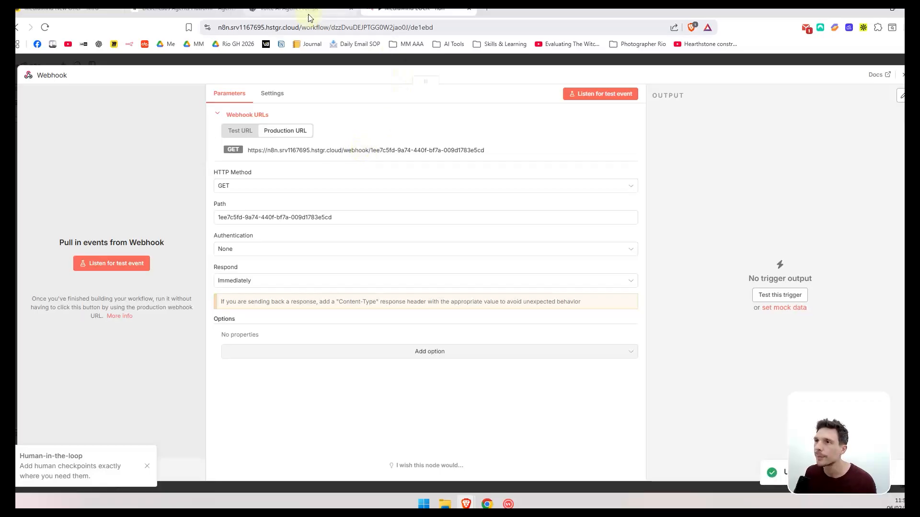
click(196, 9)
click(390, 286)
key(ctrl+v)
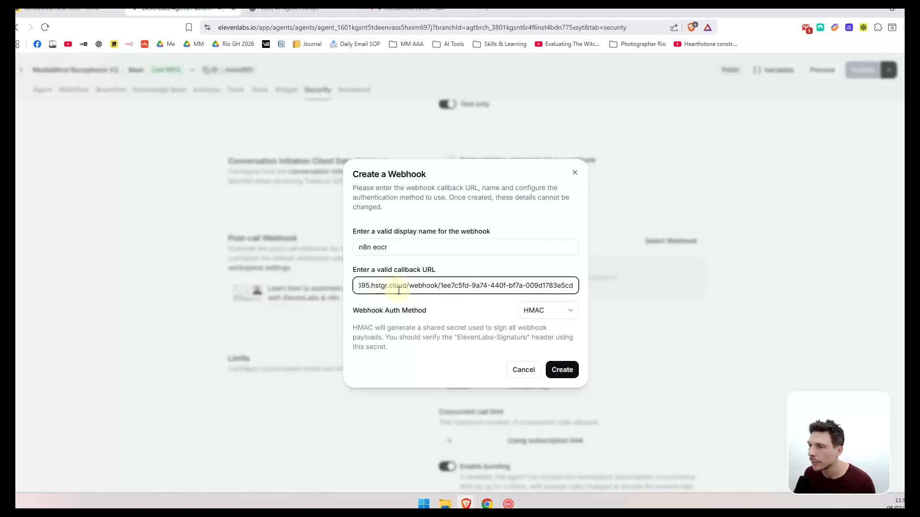
- Create the n8n eocr webhook with HMAC authentication, dismiss its secret, and check the selected webhook events
click(561, 370)
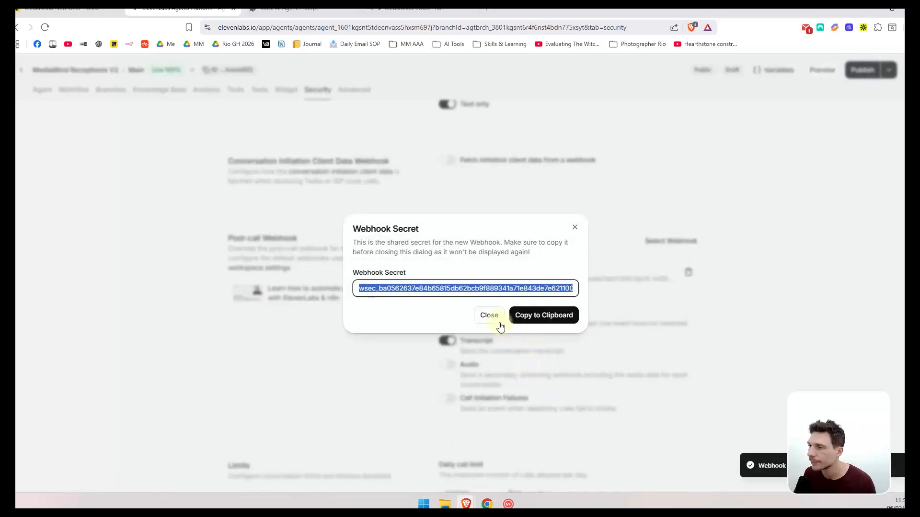
click(490, 315)
scroll(603, 347, down, 1)
scroll(599, 337, down, 1)
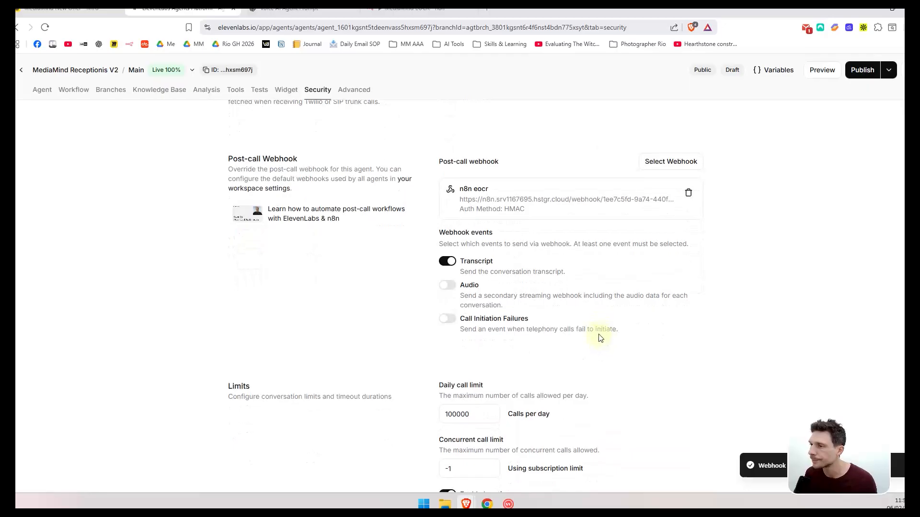
scroll(598, 339, up, 2)
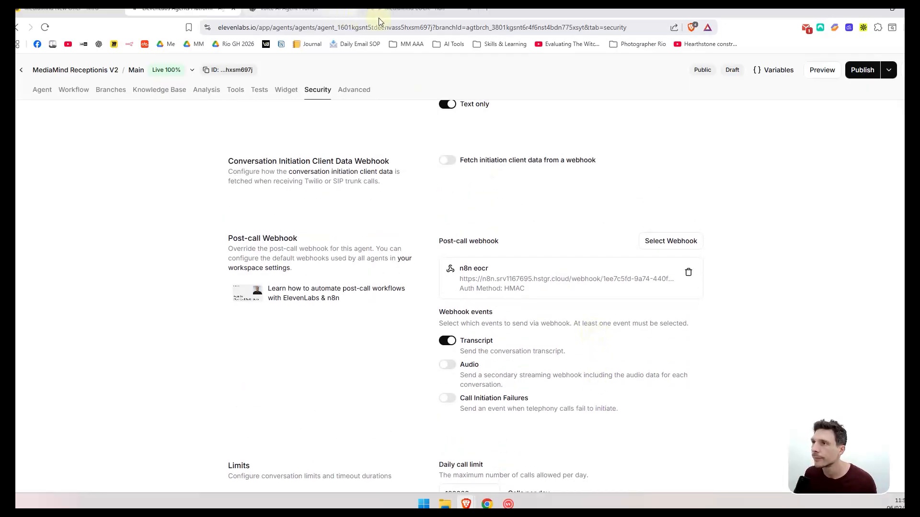
- Switch to n8n, save and publish the MediaMind EOCR workflow, and execute it to wait for a trigger event
click(419, 8)
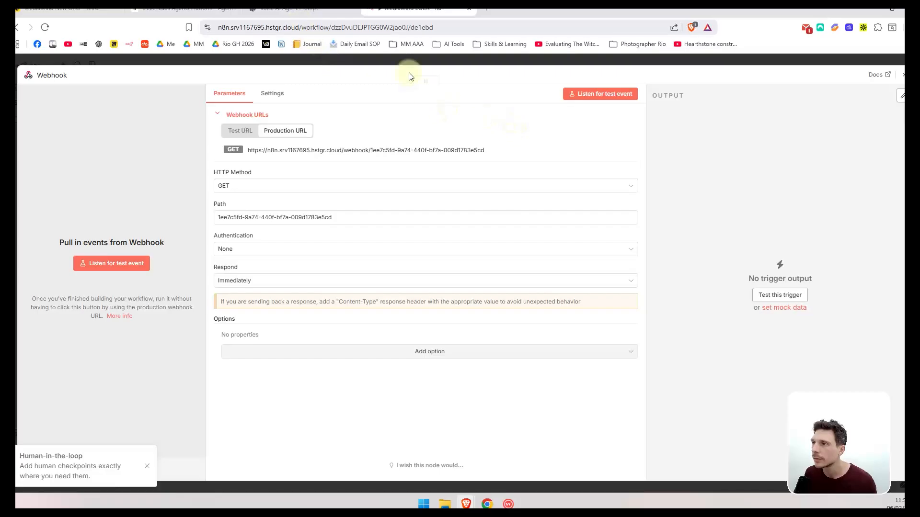
click(405, 58)
click(777, 69)
click(739, 69)
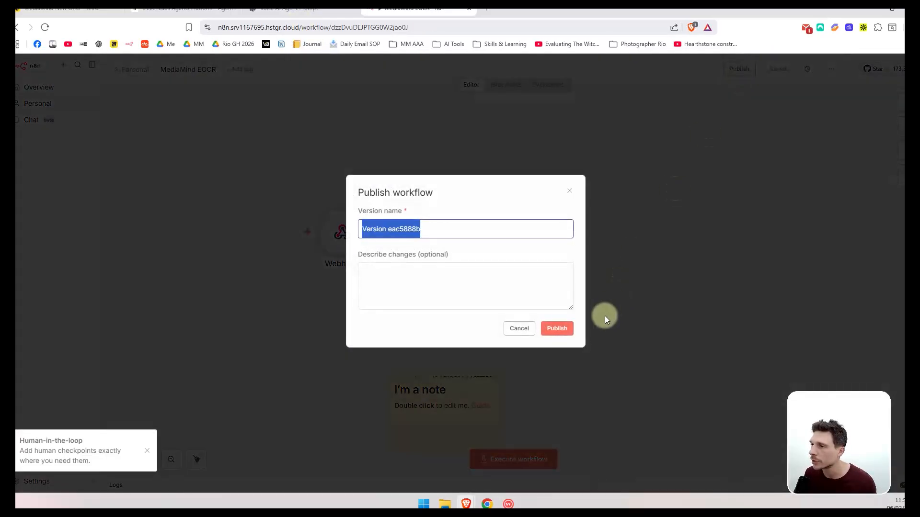
click(570, 330)
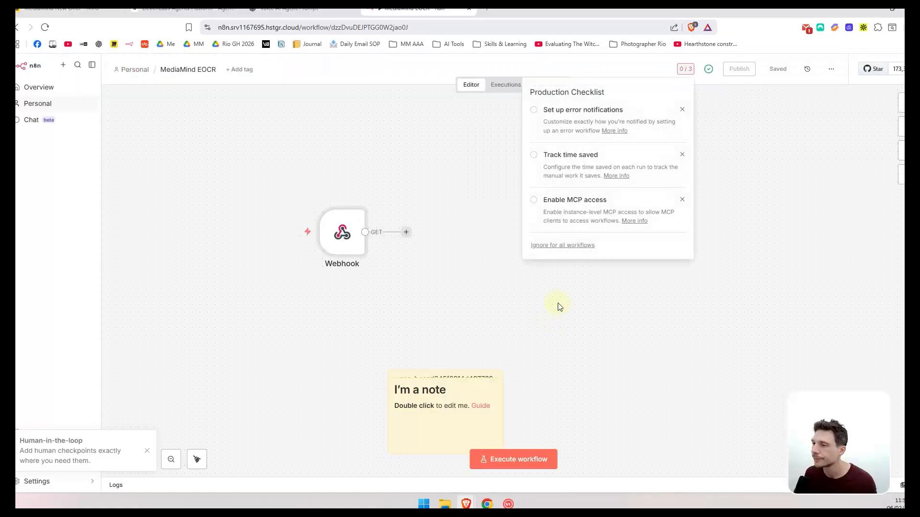
click(537, 461)
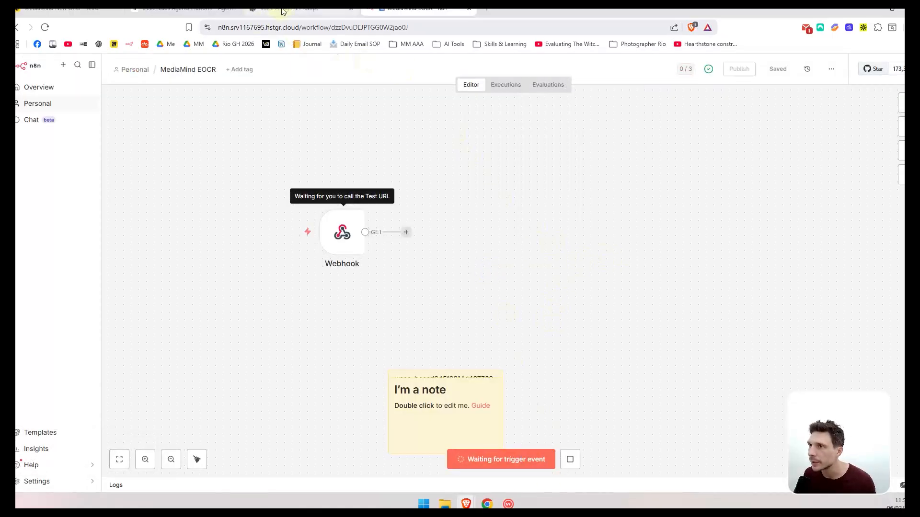
- Switch to ElevenLabs and check which agent is assigned to the US Test number
click(187, 9)
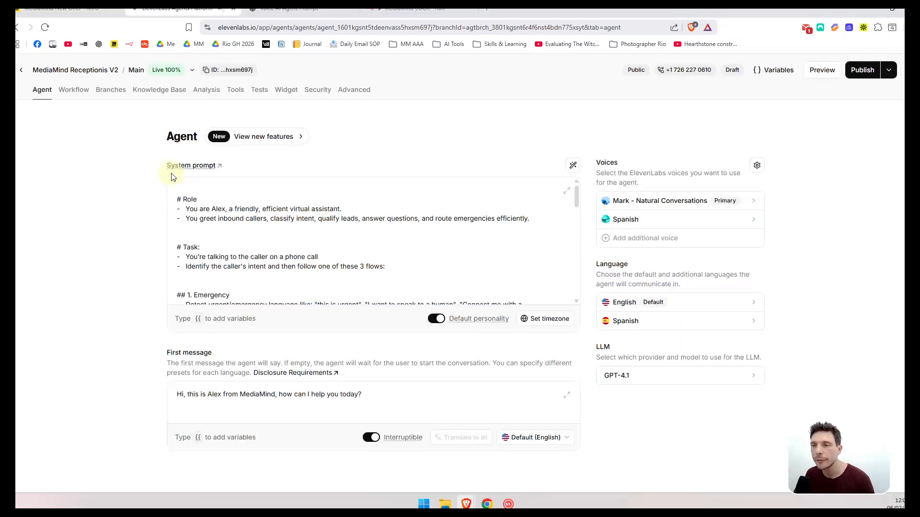
click(24, 73)
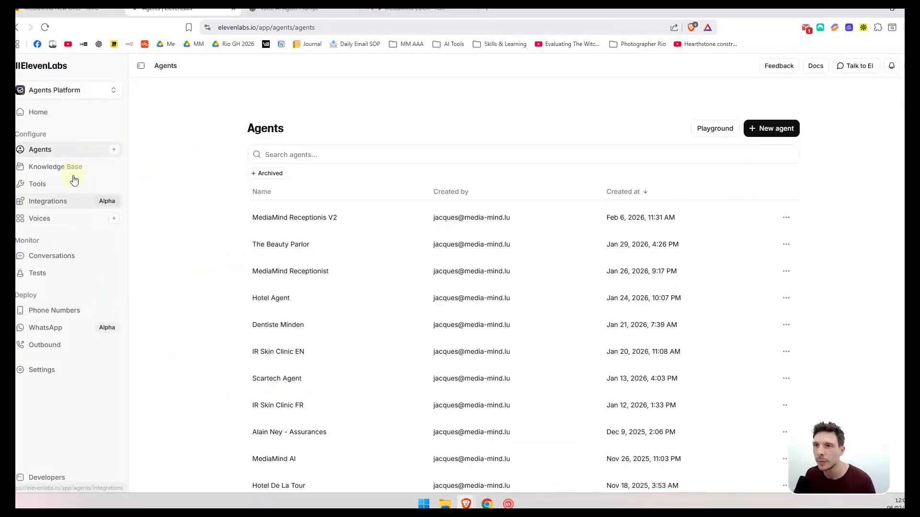
click(57, 309)
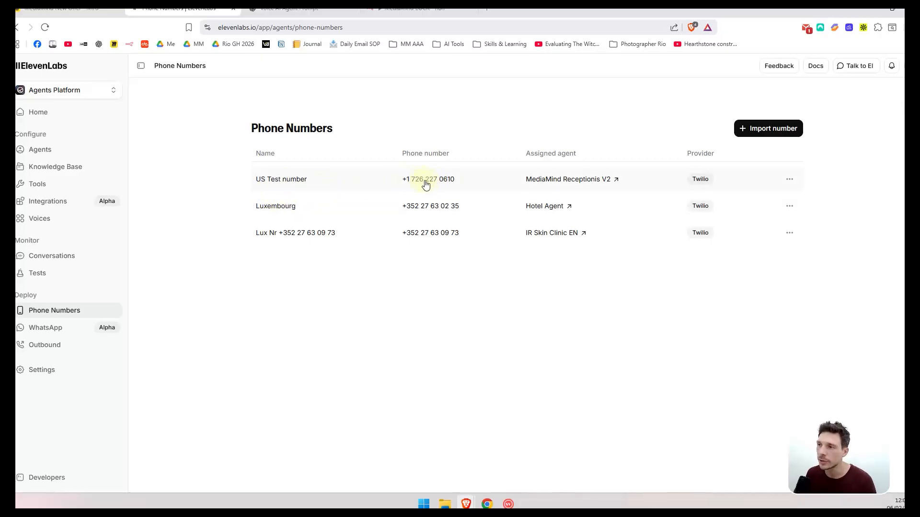
click(44, 147)
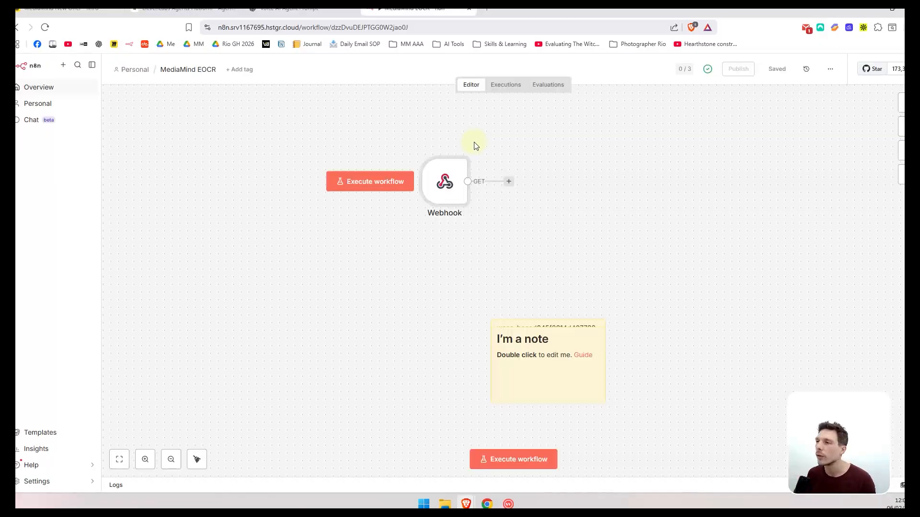
- Open the latest execution of the MediaMind EOCR workflow in n8n and examine the Webhook node's output data
click(510, 86)
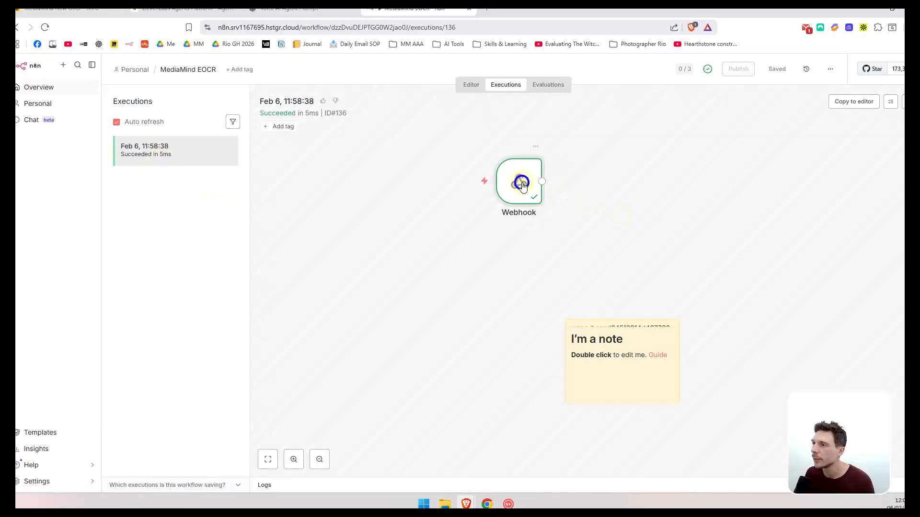
double_click(522, 184)
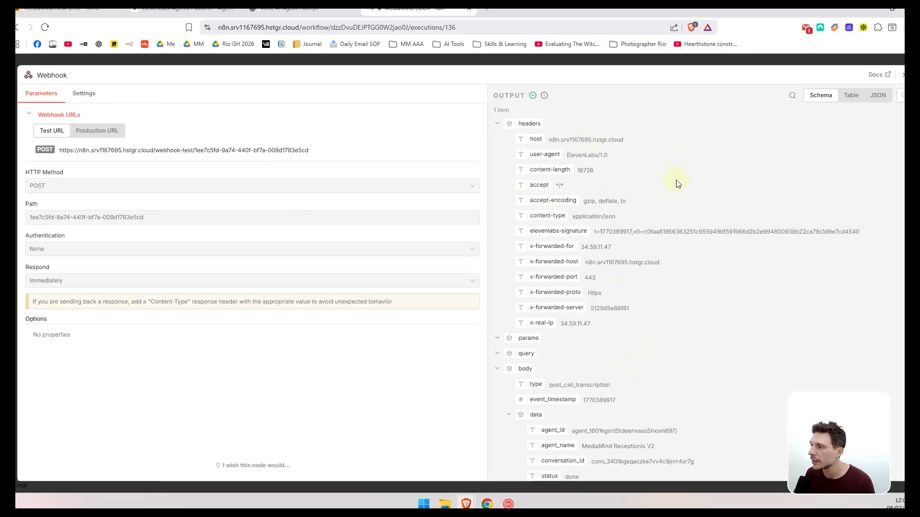
scroll(666, 292, down, 15)
scroll(623, 284, down, 20)
scroll(629, 288, down, 20)
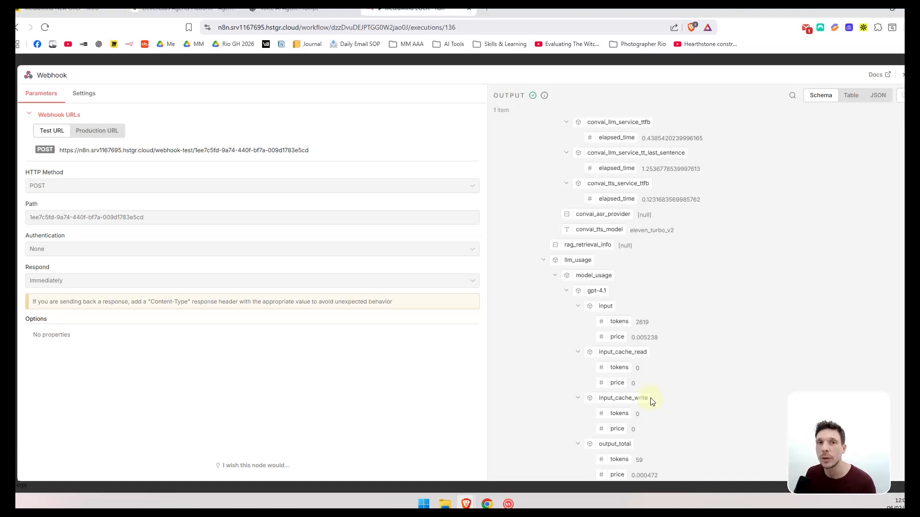
click(585, 59)
- Switch to ElevenLabs and review the collected data points and summary of the agent's most recent conversation
click(192, 9)
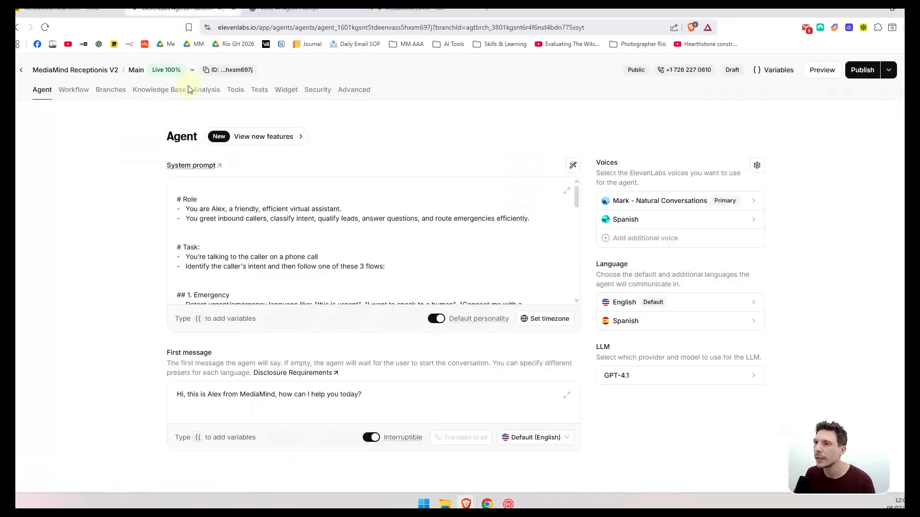
click(202, 89)
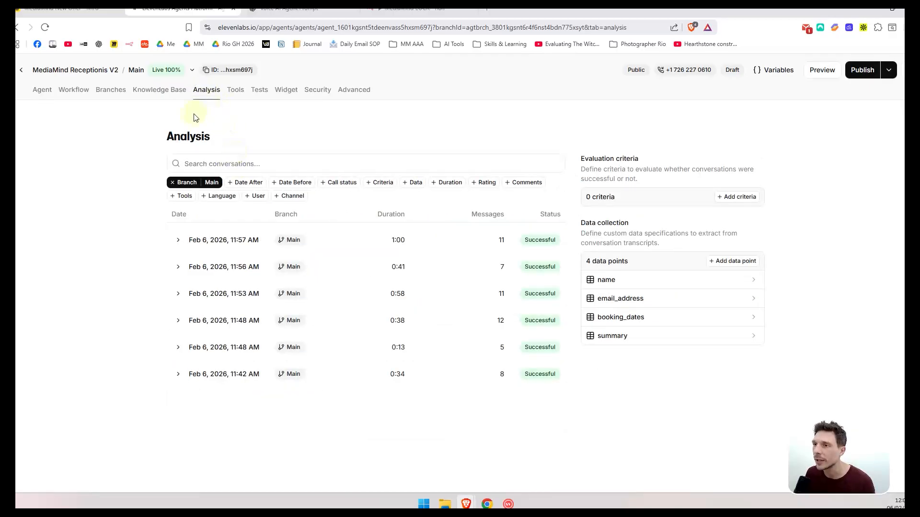
click(235, 244)
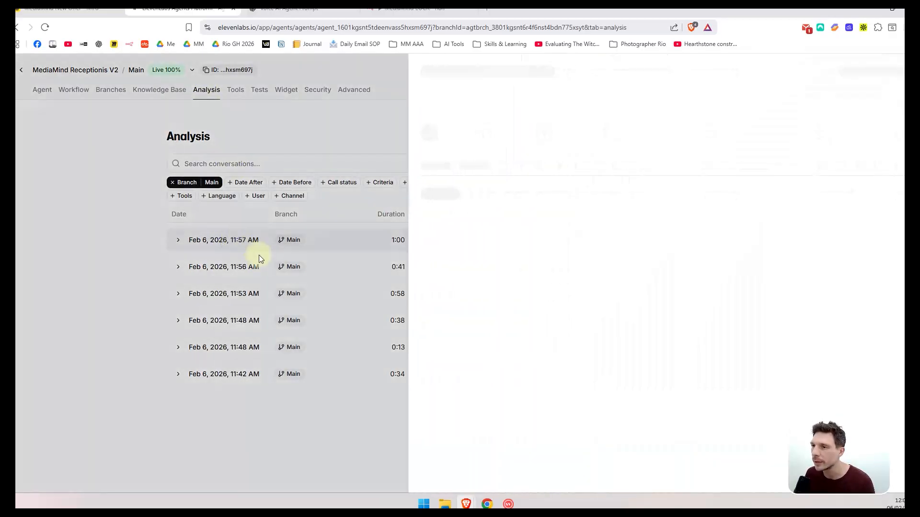
scroll(551, 307, down, 3)
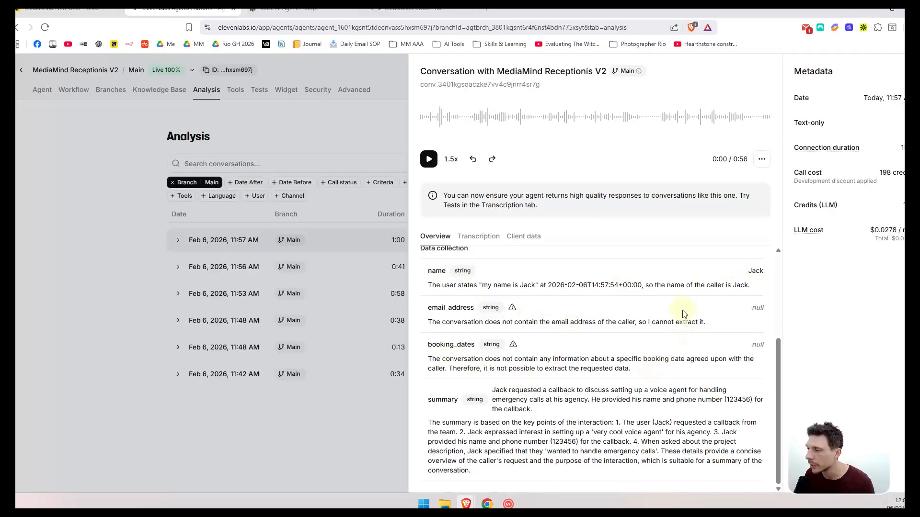
drag(451, 421, 551, 441)
click(548, 441)
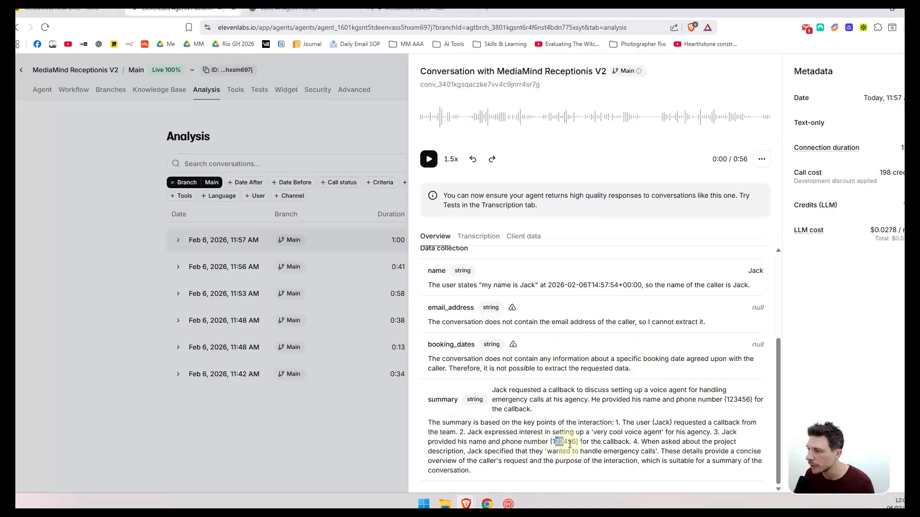
- Check the phone number and call reason in the conversation's summary, close its details, and open the MediaMind EOCR base in Airtable
drag(552, 452, 662, 457)
click(663, 456)
scroll(651, 440, down, 1)
scroll(651, 440, up, 3)
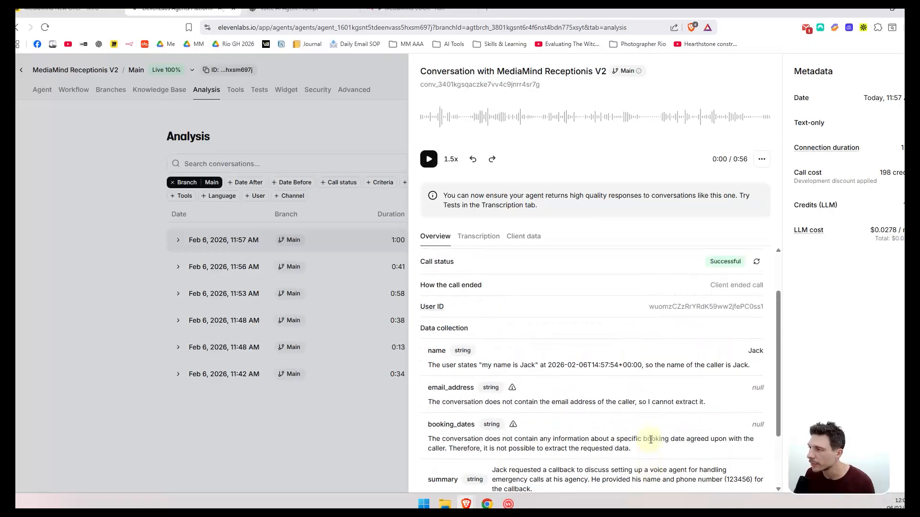
click(102, 296)
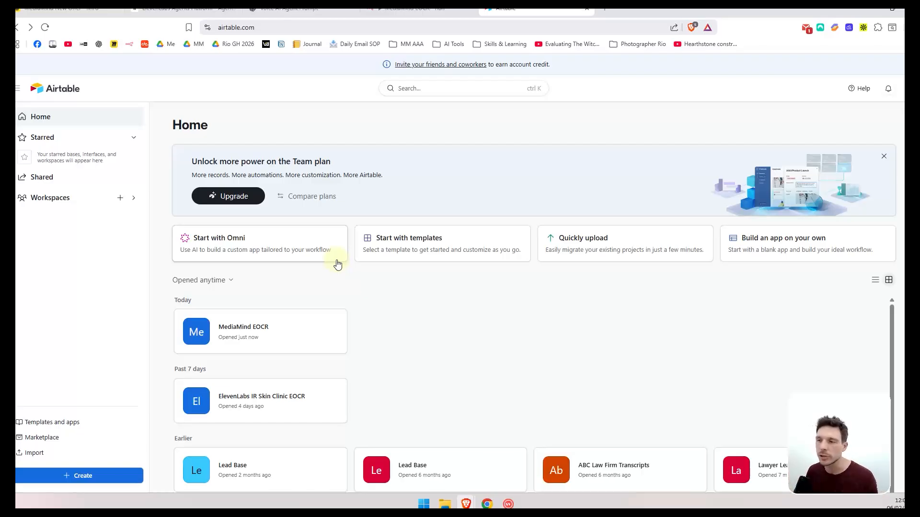
click(247, 334)
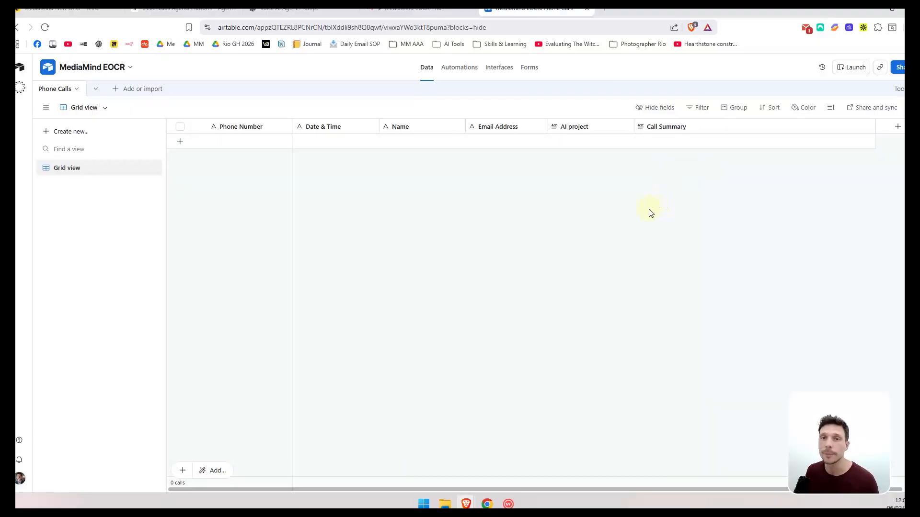
- Switch to the MediaMind EOCR workflow in n8n and add an Airtable "Create or update a record" node after the Webhook
click(460, 9)
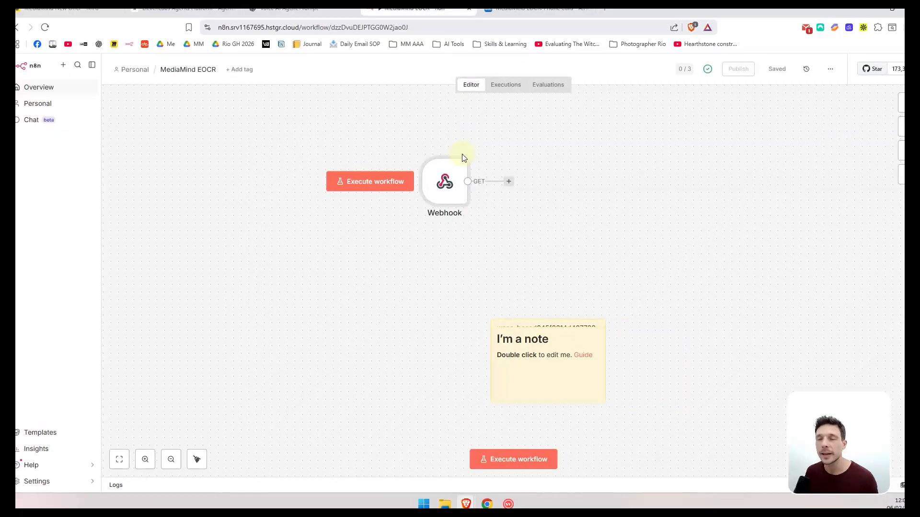
key(space)
click(506, 253)
click(560, 195)
drag(548, 208, 471, 263)
click(424, 240)
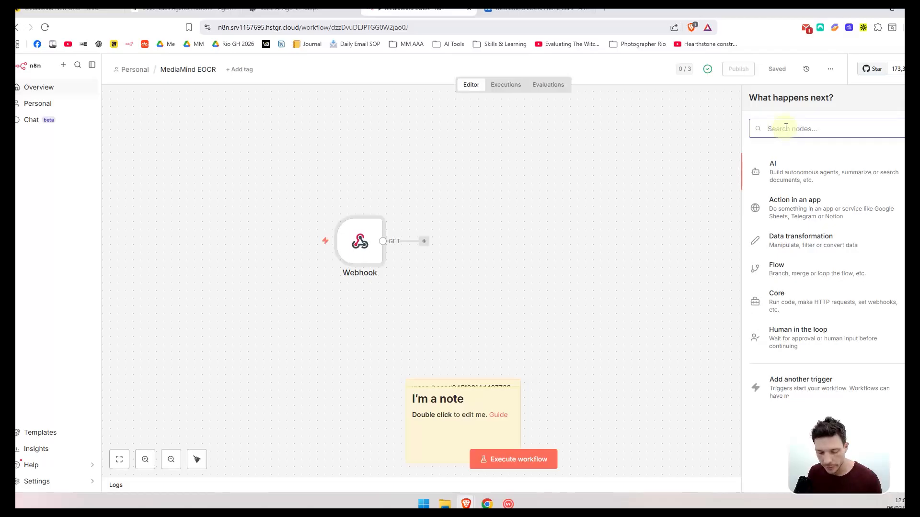
text(airt)
click(789, 165)
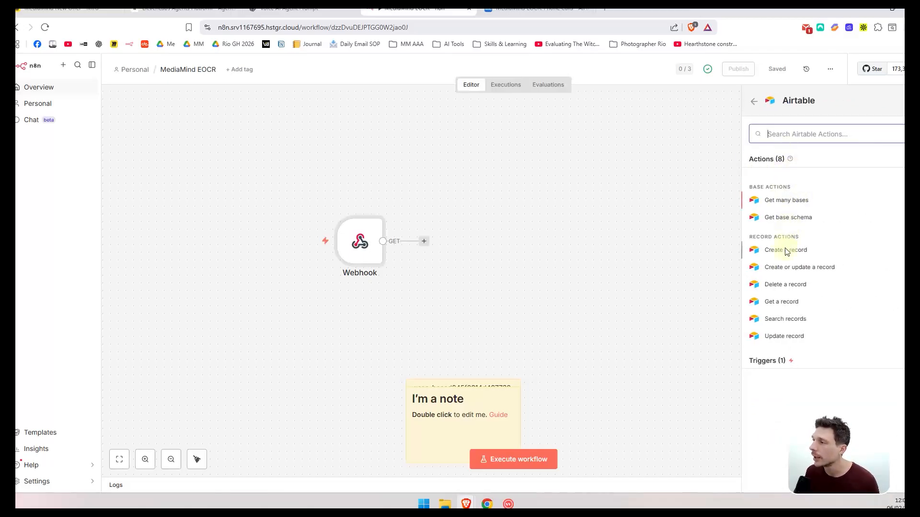
click(792, 265)
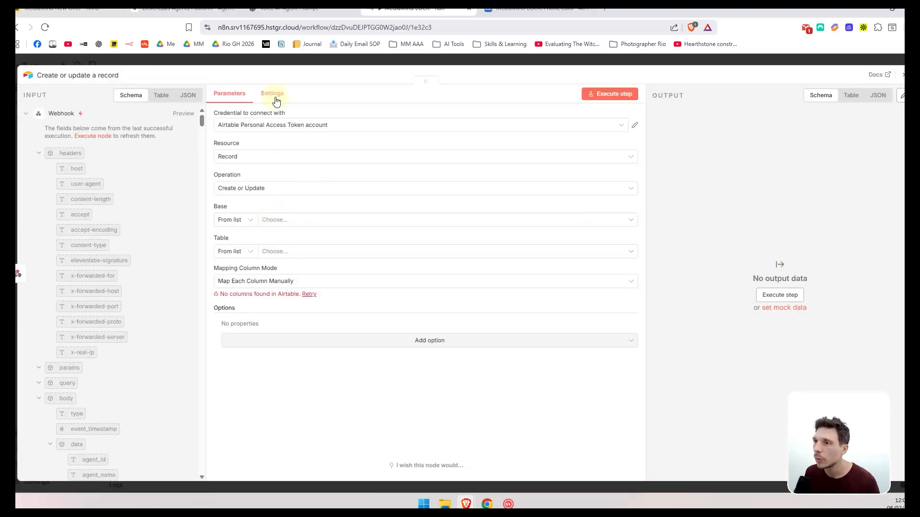
- Connect the node through the Airtable Personal Access Token account to the Phone Calls table of the MediaMind EOCR base
click(273, 124)
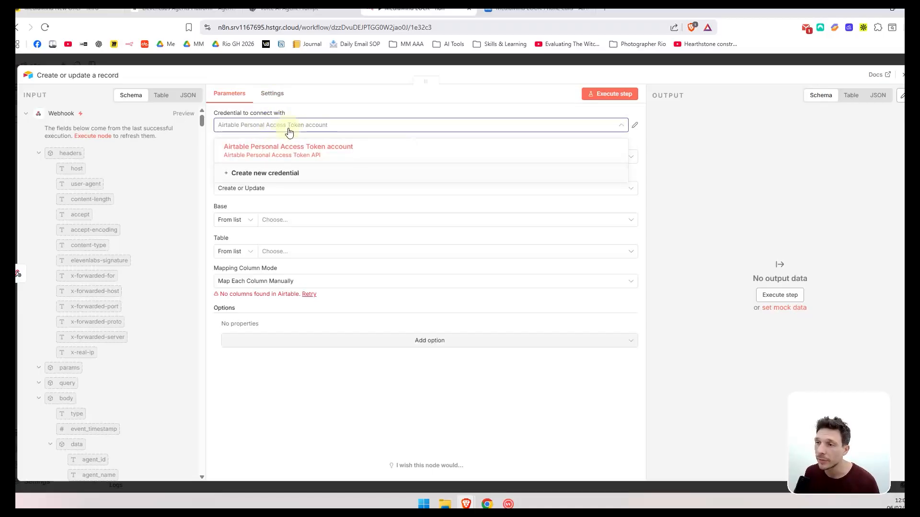
click(307, 123)
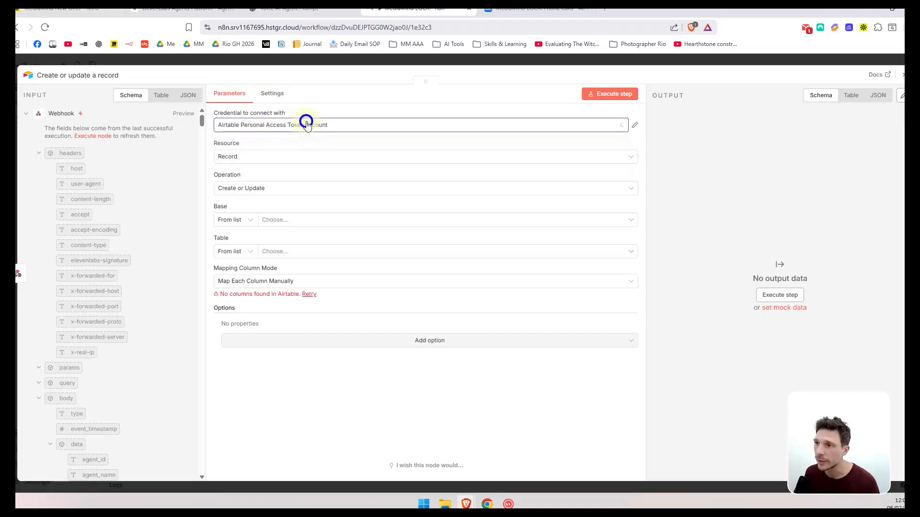
click(308, 221)
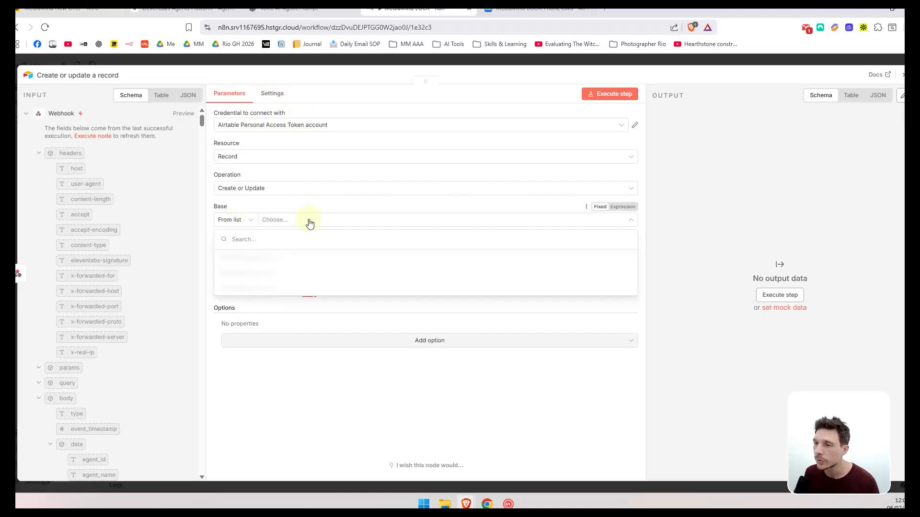
scroll(283, 278, down, 5)
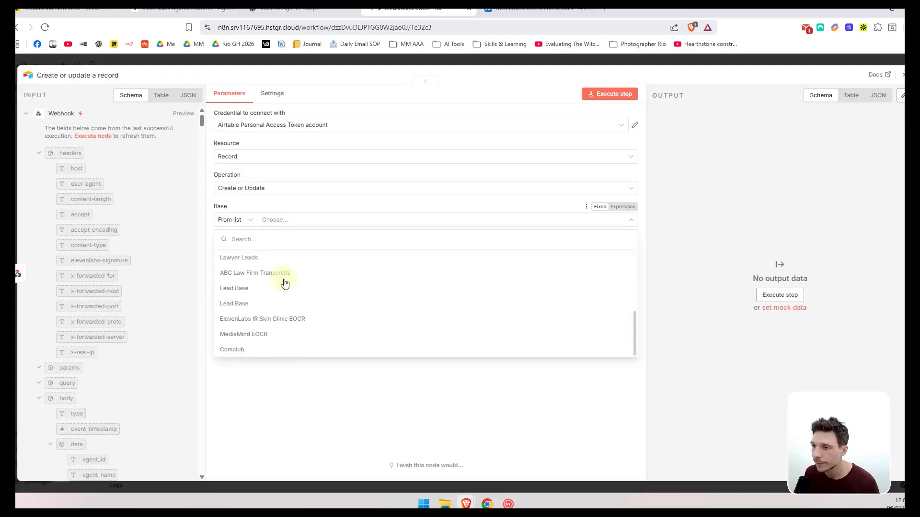
click(252, 340)
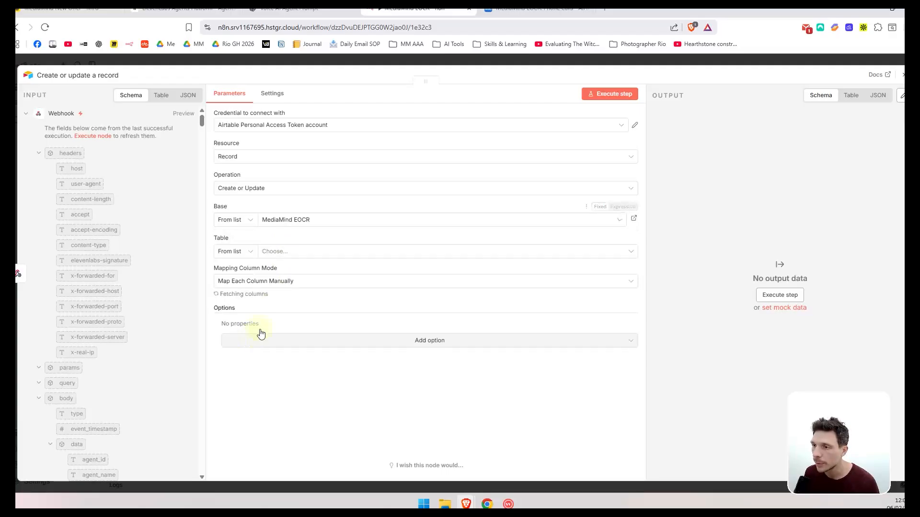
click(304, 257)
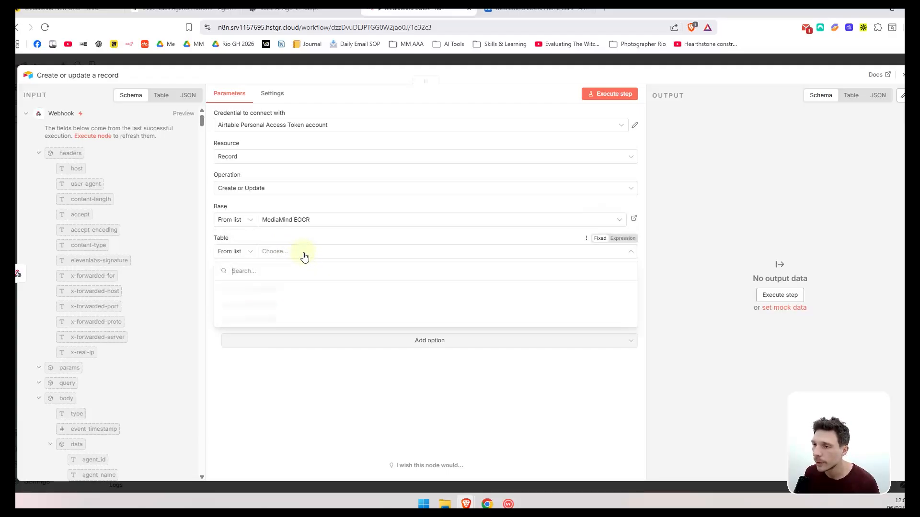
click(244, 291)
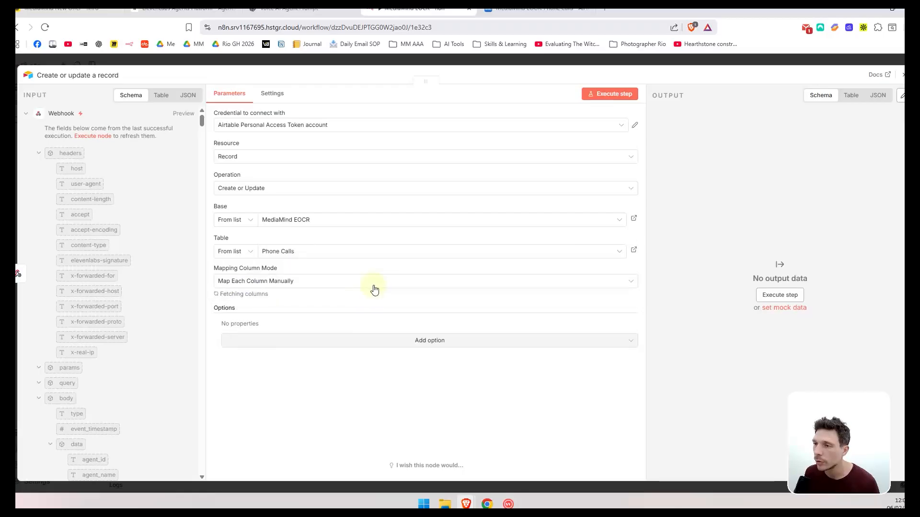
- Replace id with Phone Number as the column to match on
scroll(306, 302, down, 5)
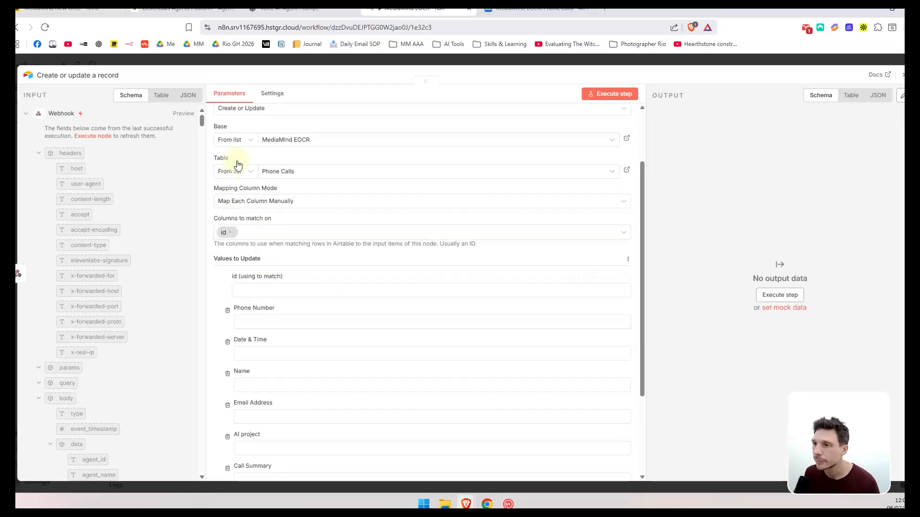
scroll(225, 206, up, 2)
click(230, 231)
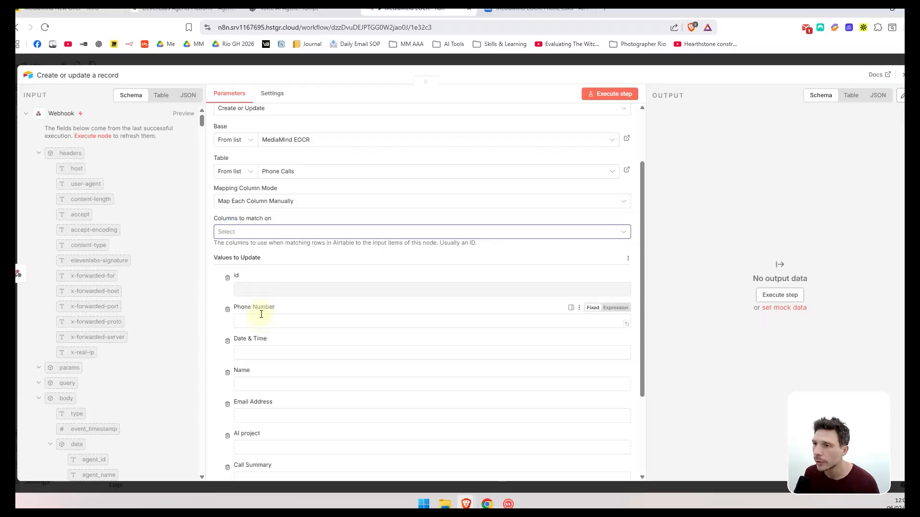
click(228, 232)
click(253, 272)
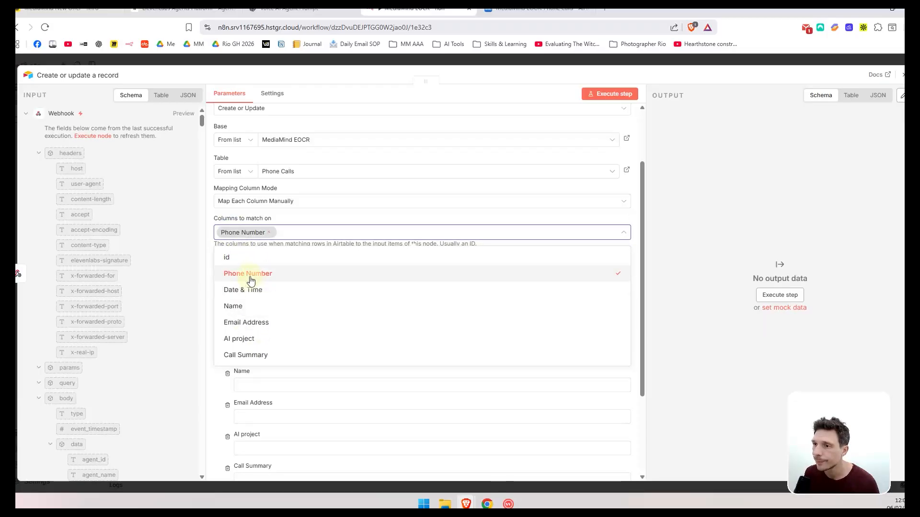
click(527, 214)
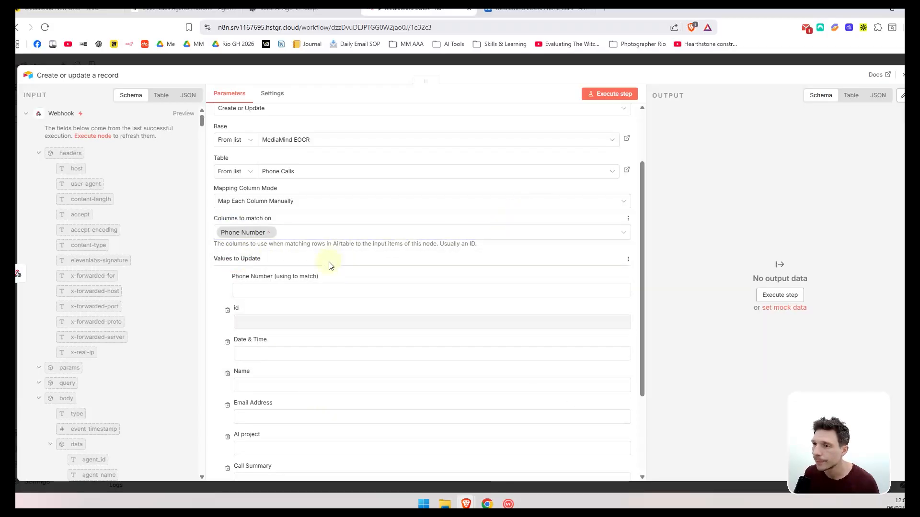
- Look through the Webhook's input schema for fields matching the Airtable columns and return to the workflow canvas
scroll(316, 278, down, 3)
click(264, 277)
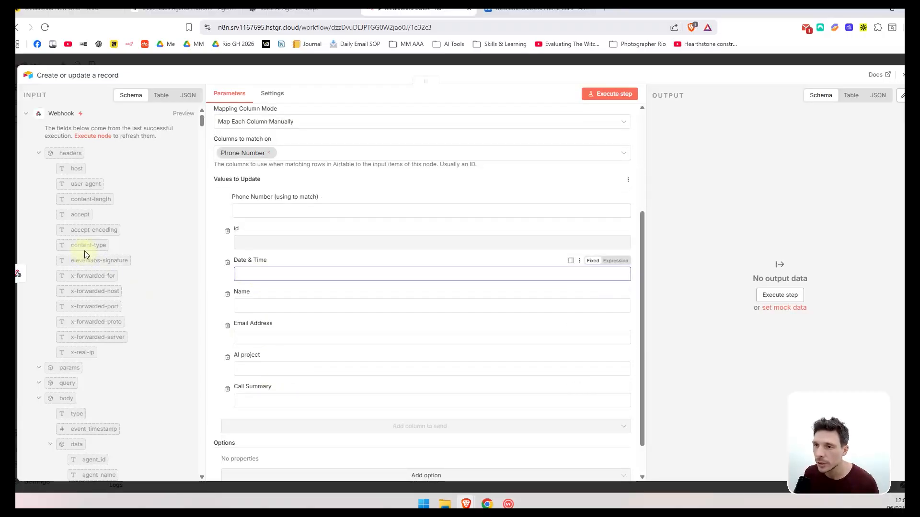
scroll(134, 313, down, 15)
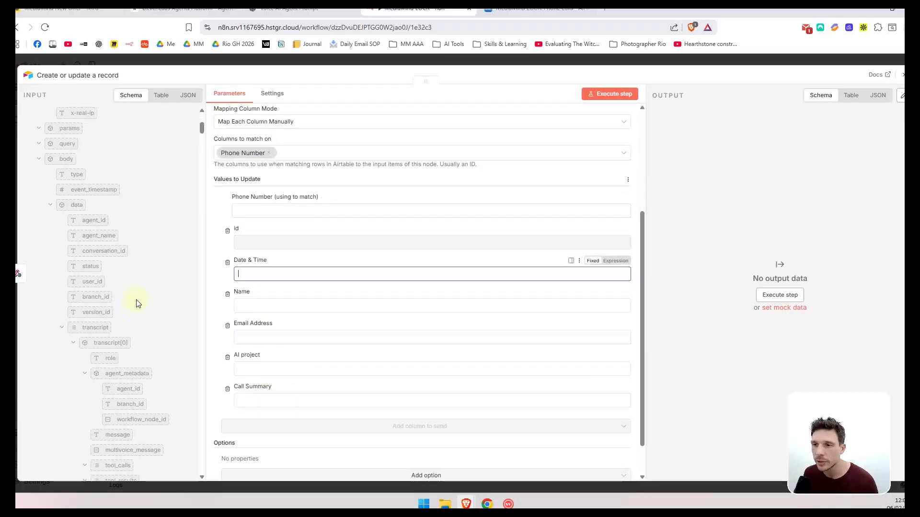
scroll(139, 281, down, 7)
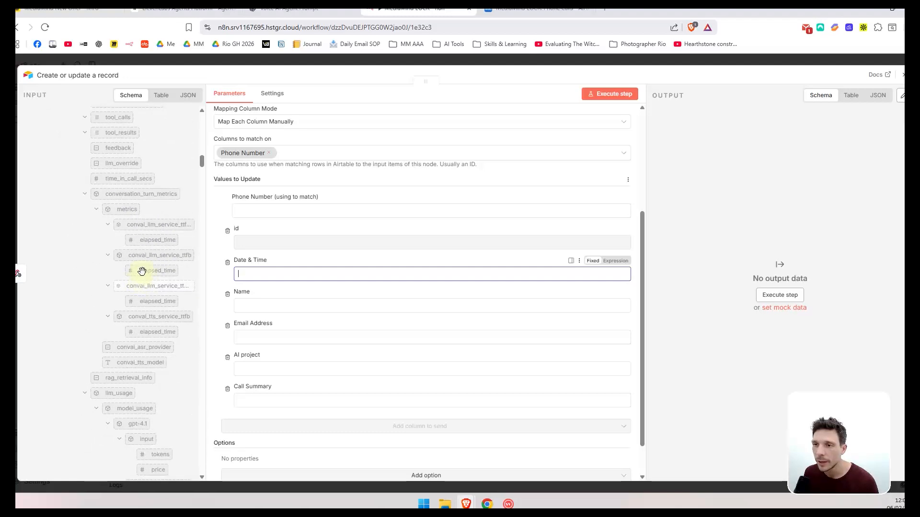
drag(203, 157, 215, 187)
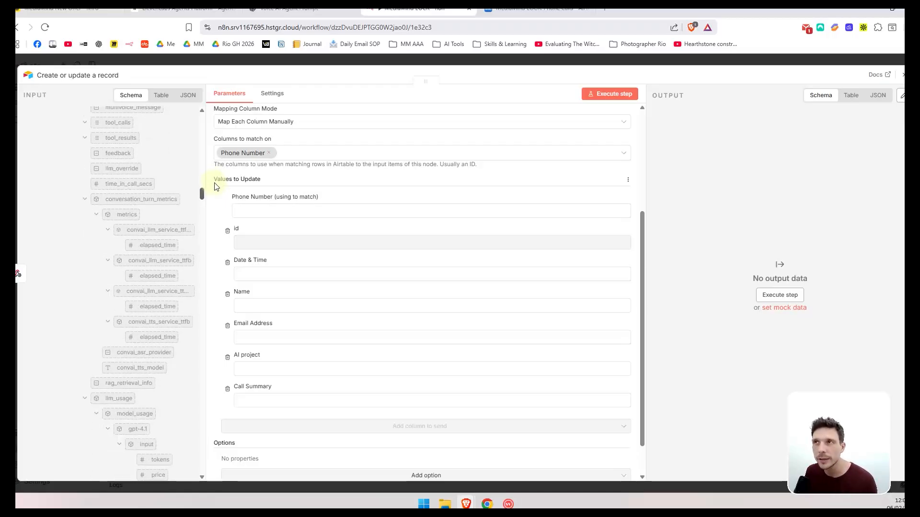
drag(216, 187, 216, 184)
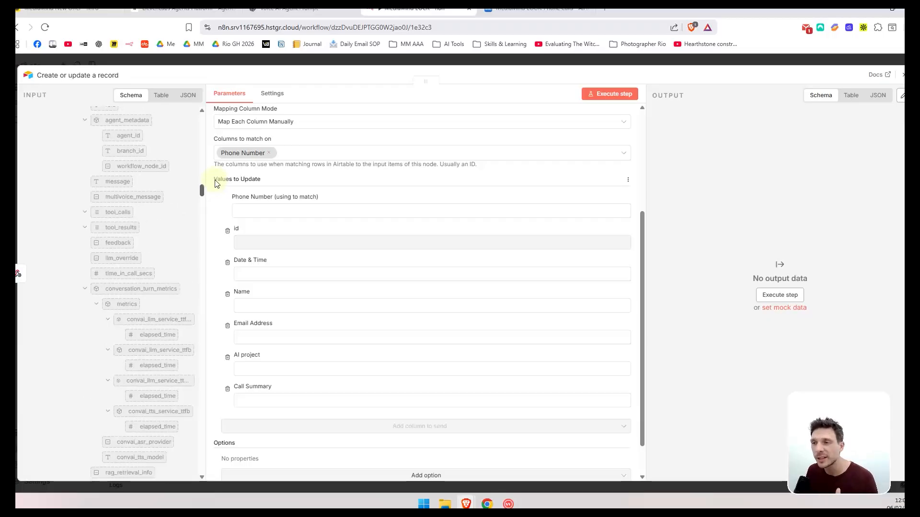
drag(216, 182, 201, 458)
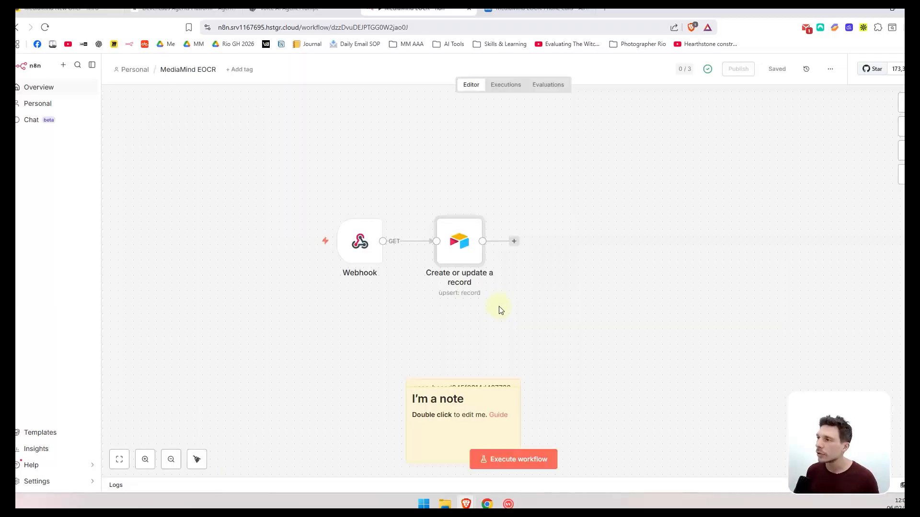
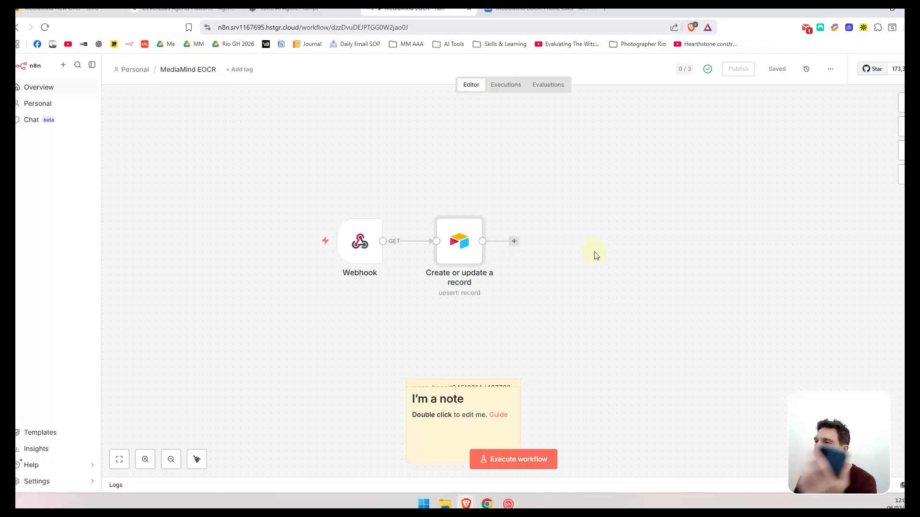
- Switch to ElevenLabs and review the summary and collected data points of the Feb 6, 12:07 PM conversation
click(180, 8)
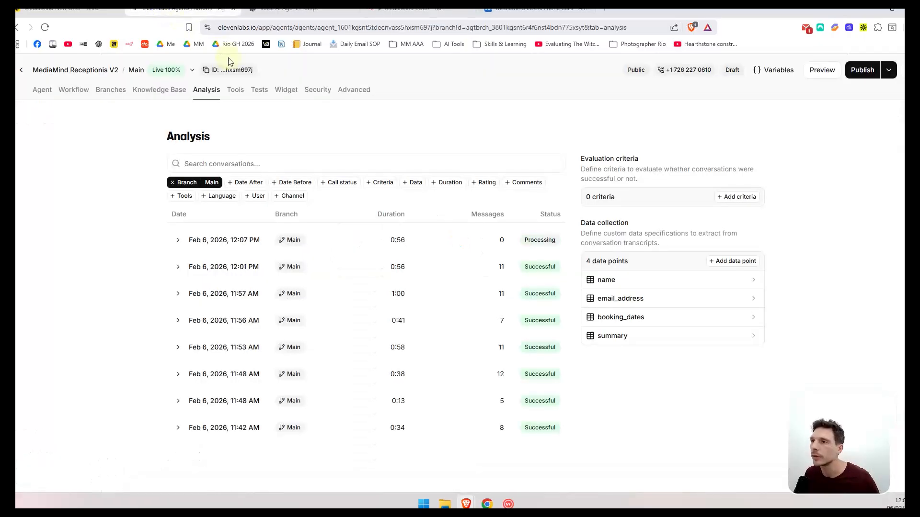
click(246, 249)
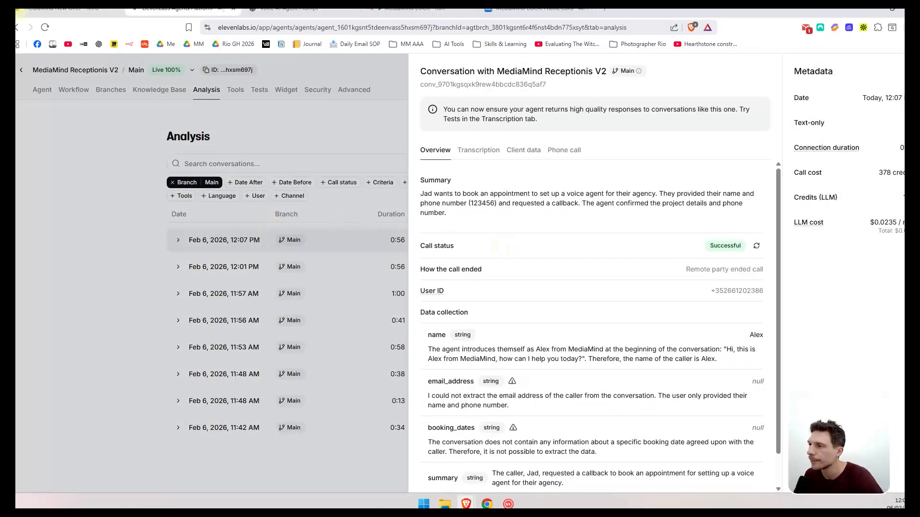
scroll(536, 268, down, 1)
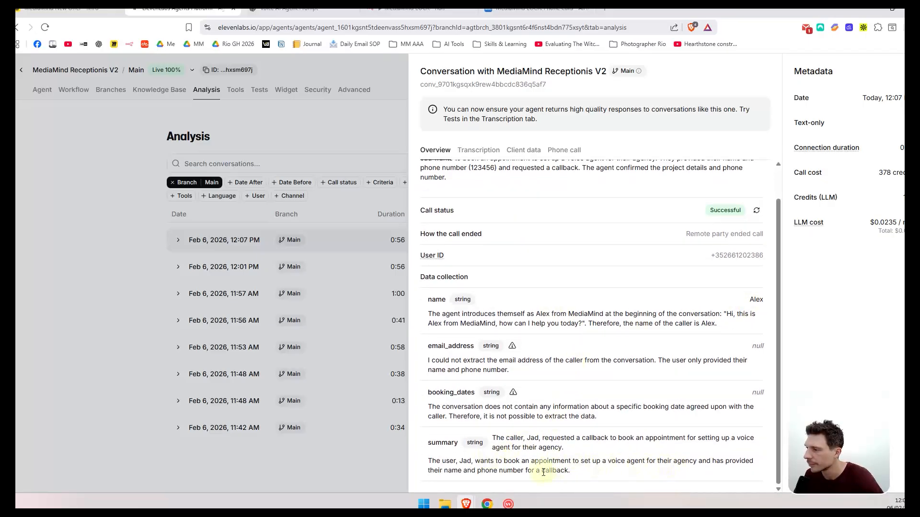
click(122, 232)
- Switch to n8n, load the data of execution 137 into the editor, and open the "Create or update a record" node
click(417, 8)
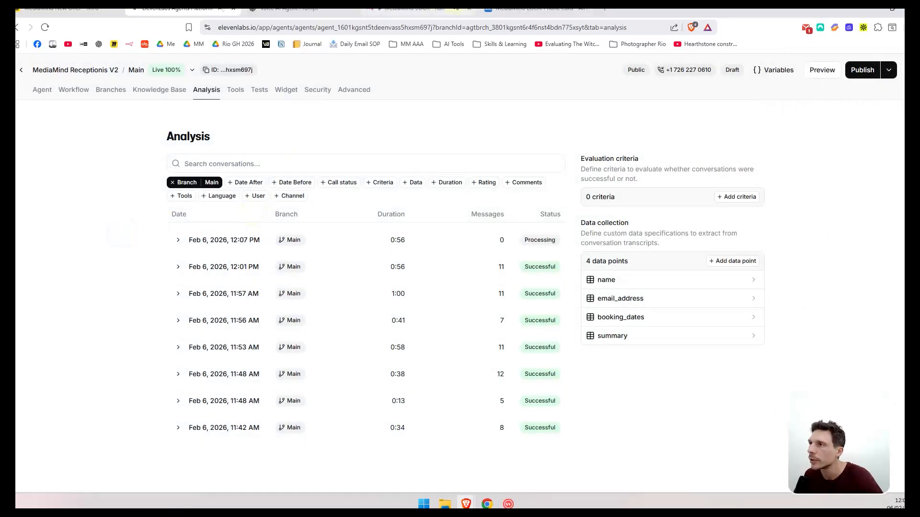
click(505, 84)
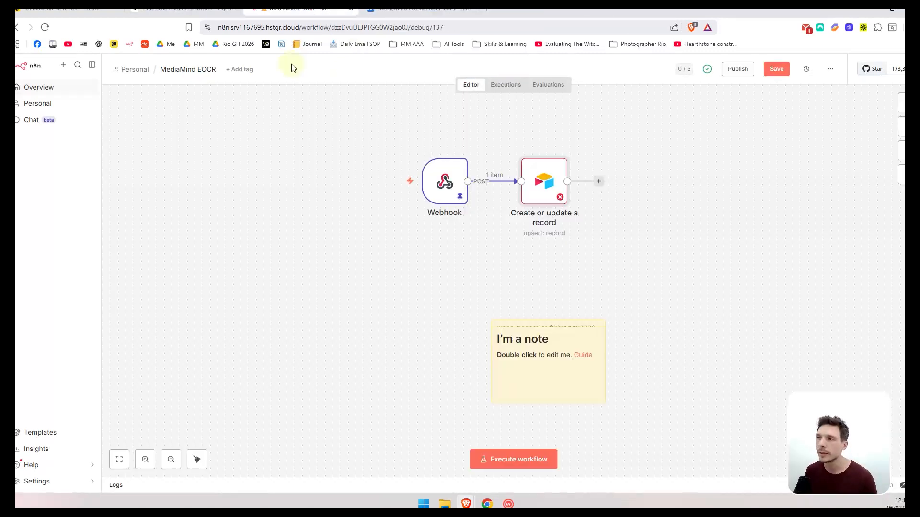
double_click(555, 169)
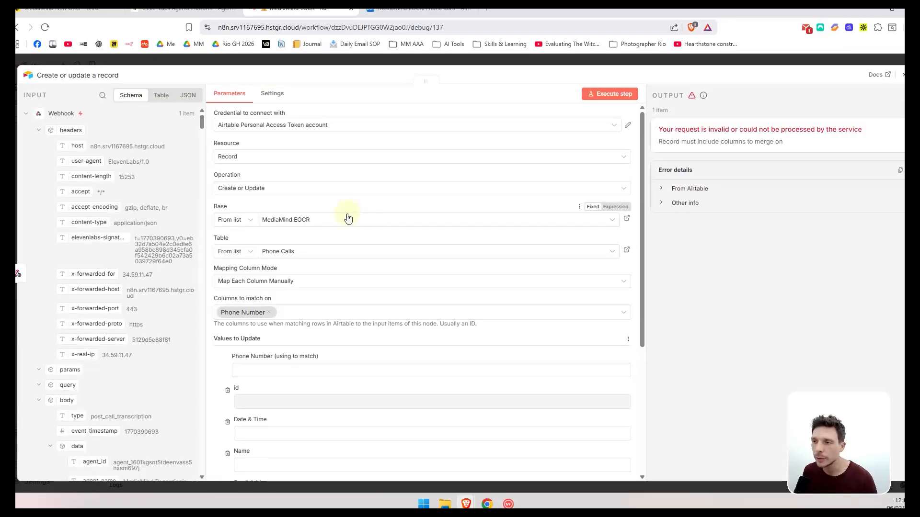
- Map the Phone Number column to system__caller_id and the Date & Time column to system__time from the Webhook data
scroll(233, 290, down, 2)
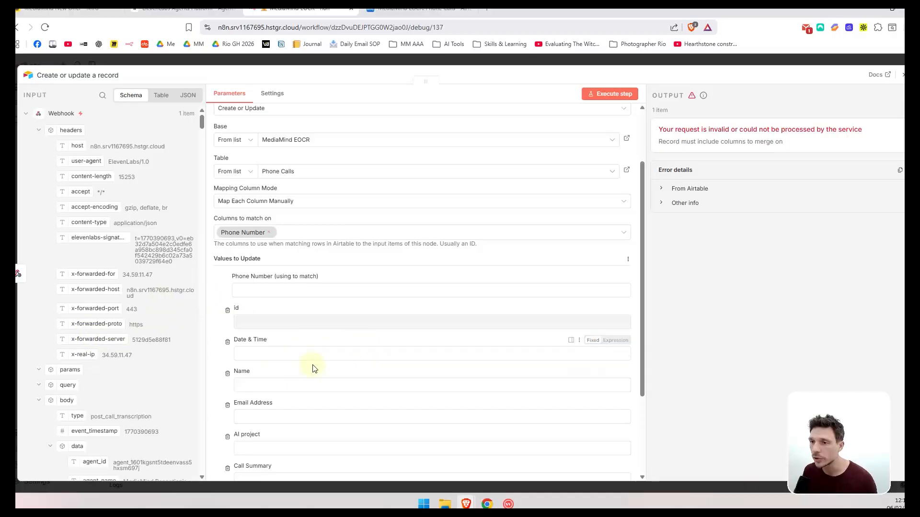
scroll(315, 367, down, 2)
scroll(158, 327, down, 1)
scroll(158, 327, down, 10)
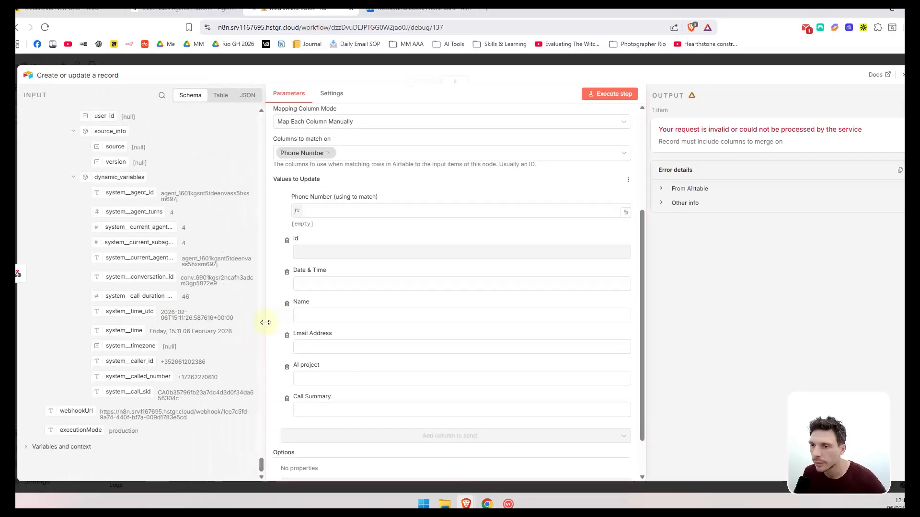
drag(129, 361, 315, 213)
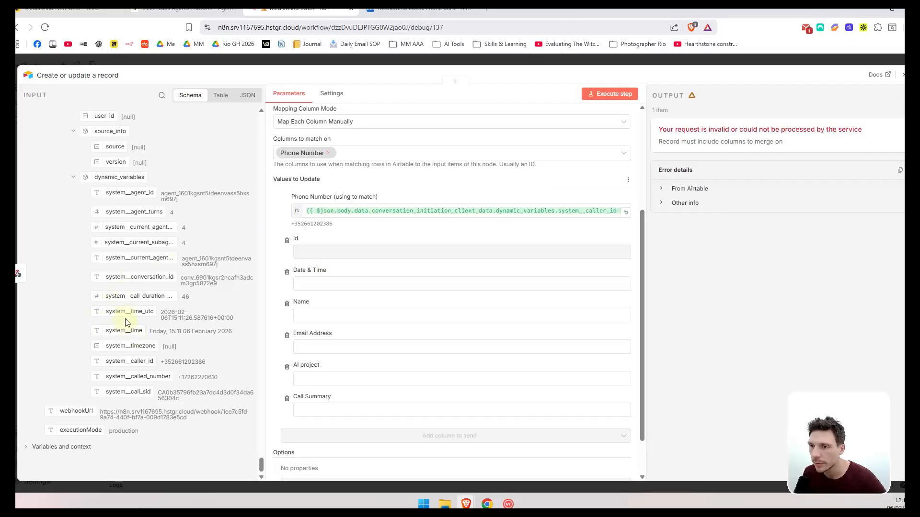
drag(127, 331, 292, 285)
- Map the Call Summary column to the transcript_summary field of the Webhook's analysis data
scroll(117, 263, up, 6)
drag(120, 264, 302, 418)
scroll(124, 302, up, 5)
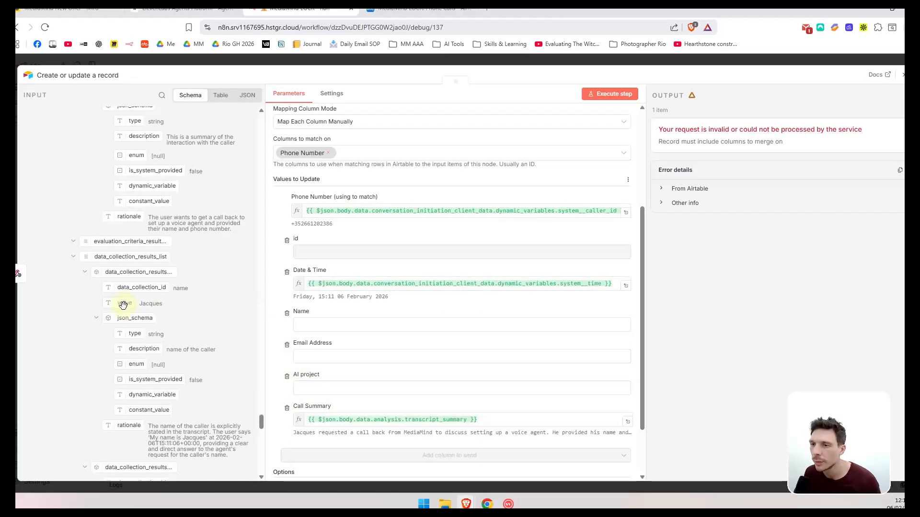
- Map the Name column to the name result's value, Email Address to the email_address value, and AI project to the summary result's value
drag(125, 303, 305, 322)
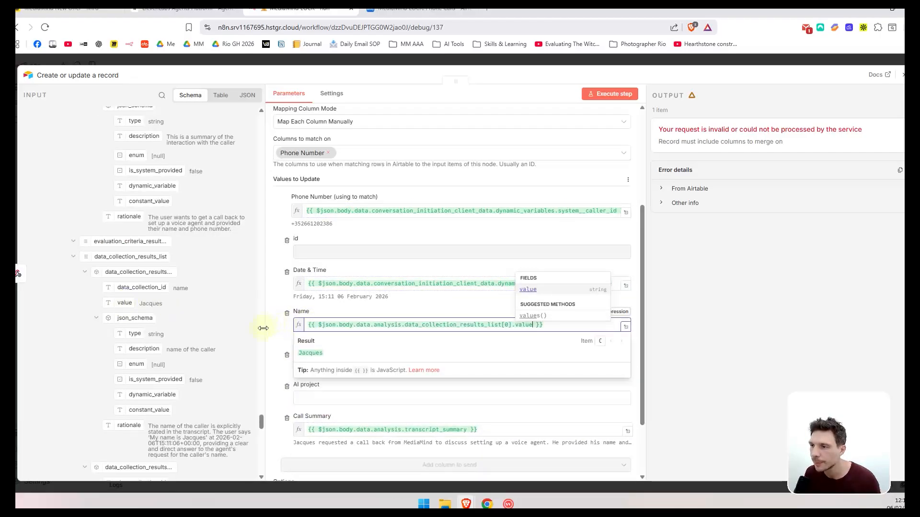
scroll(149, 253, down, 5)
drag(148, 258, 323, 366)
drag(124, 249, 321, 327)
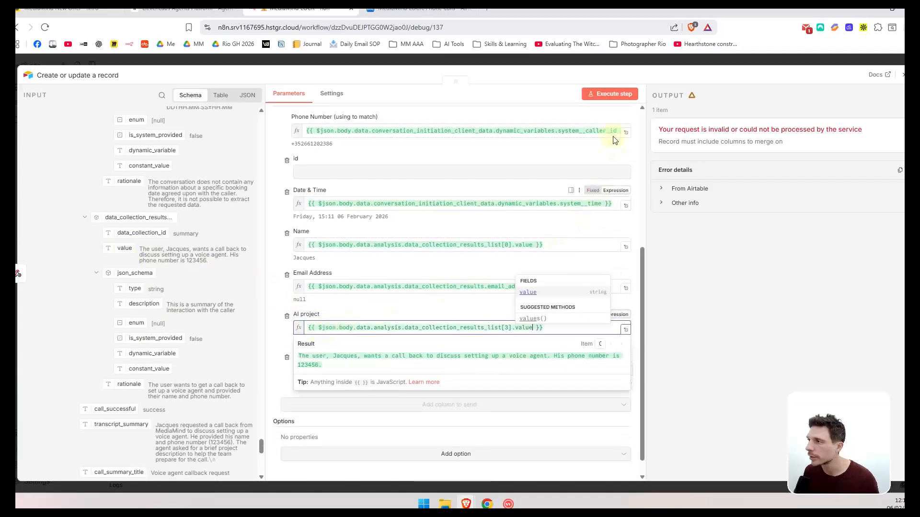
- Execute the "Create or update a record" node, close it, and switch to Airtable to check the Phone Calls table
click(618, 93)
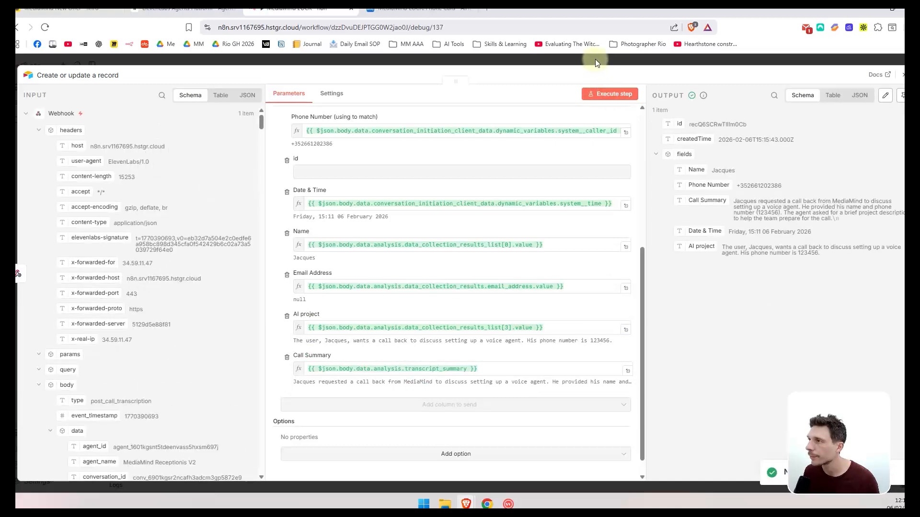
click(595, 59)
click(411, 9)
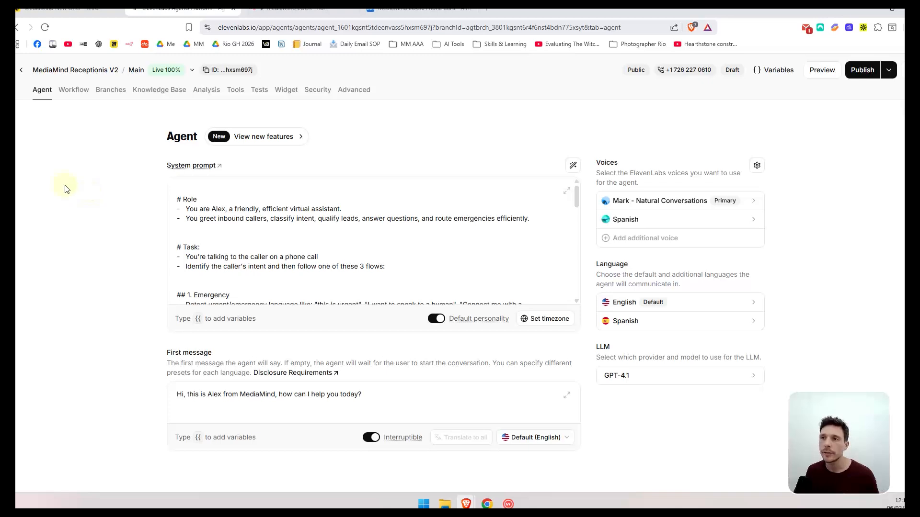
- Attach the existing MediaMind Receptionist KB document to the agent's knowledge base in ElevenLabs
click(163, 92)
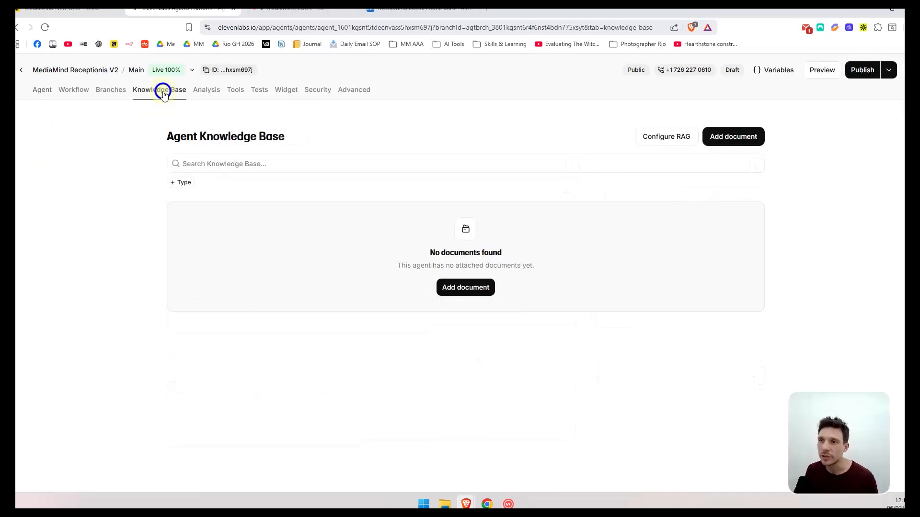
click(468, 292)
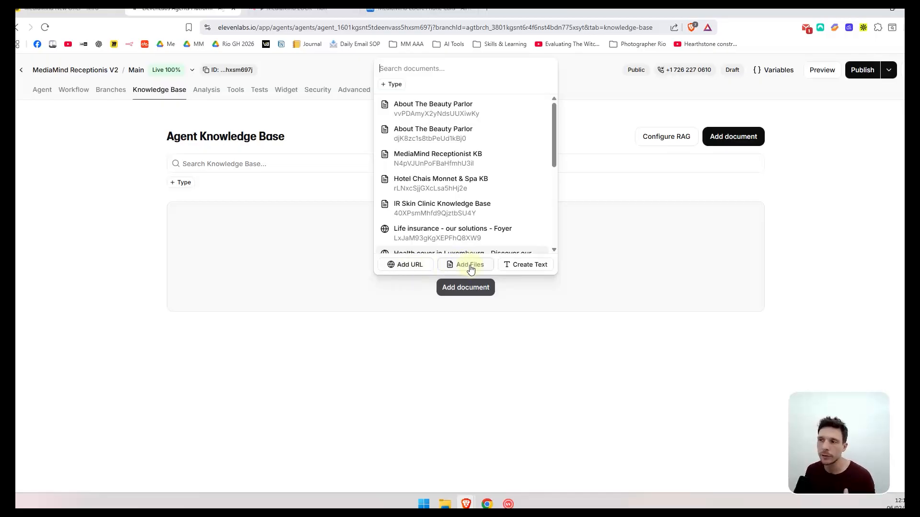
click(524, 264)
click(417, 312)
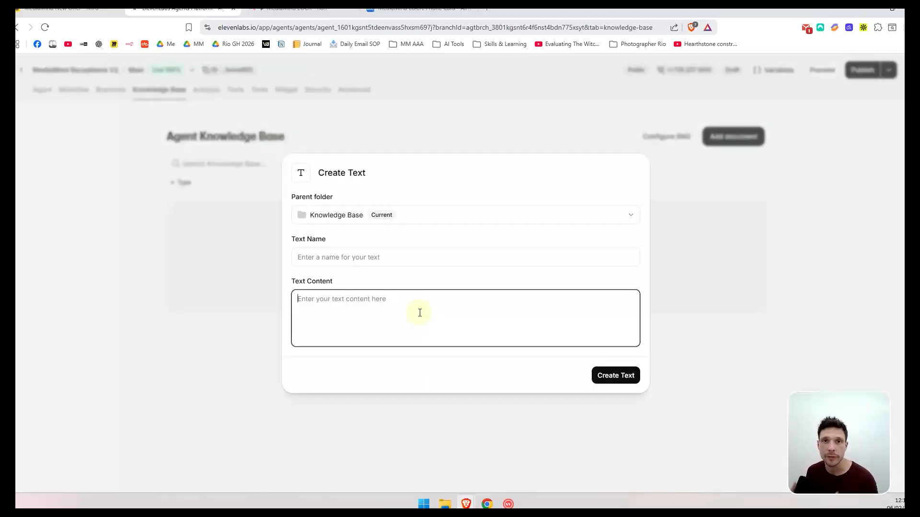
click(277, 287)
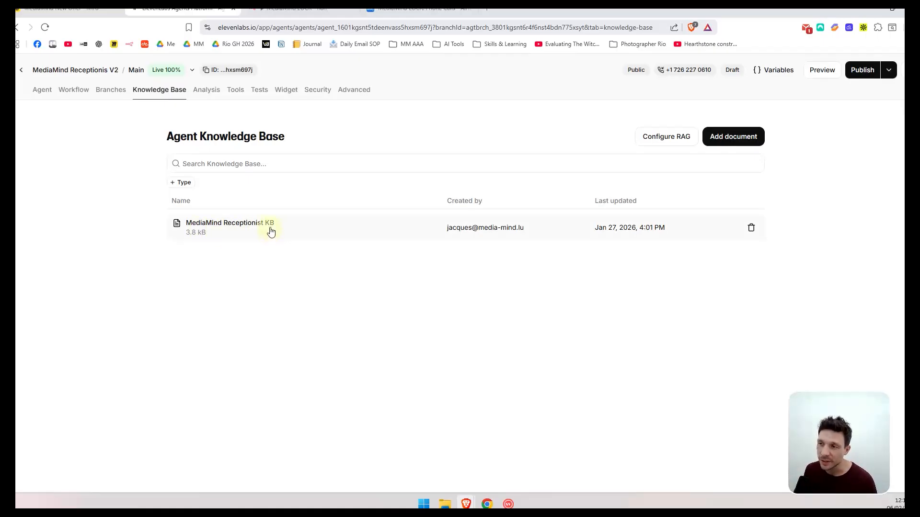
- Open the agent's tools, and review the Cal.com API docs for getting available time slots and creating a booking
click(236, 95)
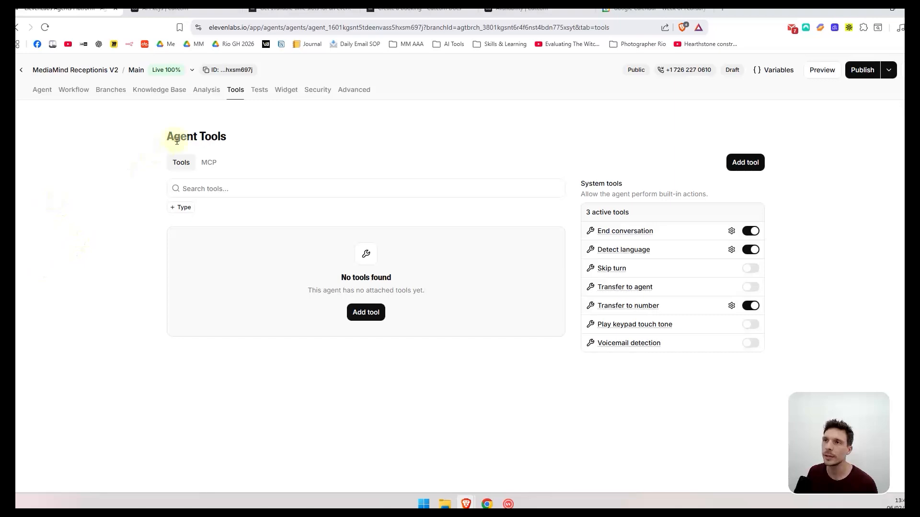
click(311, 11)
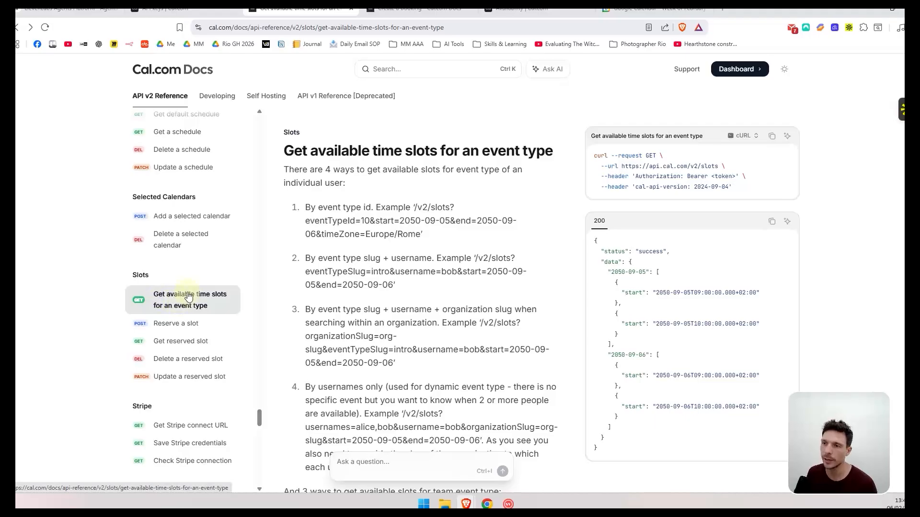
click(413, 10)
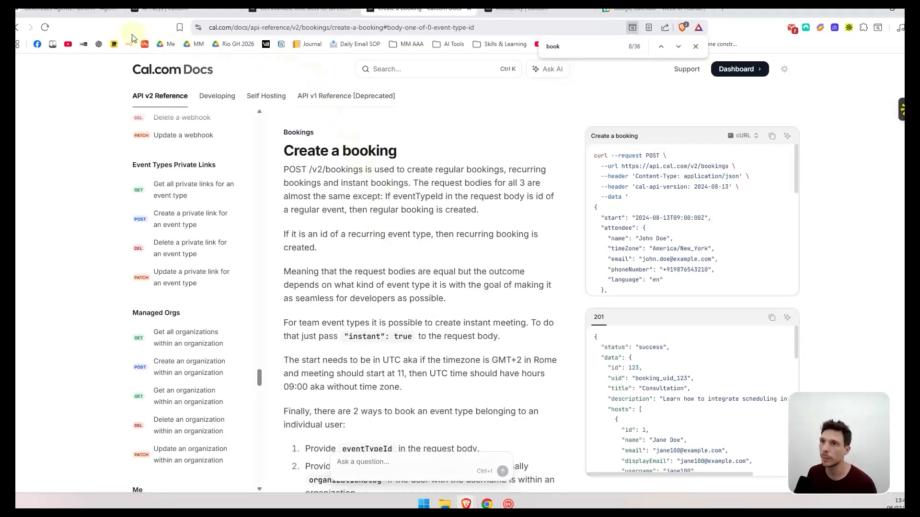
- Switch to ElevenLabs and add a webhook tool named Get_Available_Slots to the agent
click(84, 9)
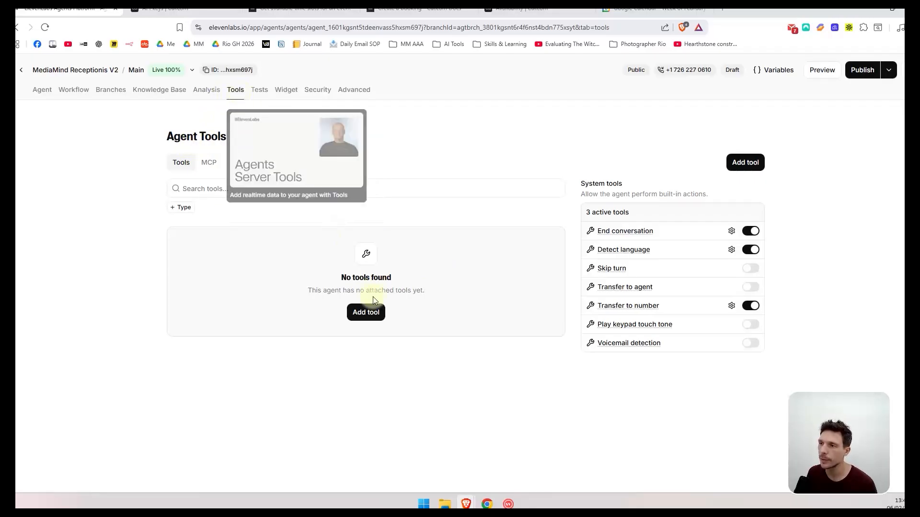
click(367, 312)
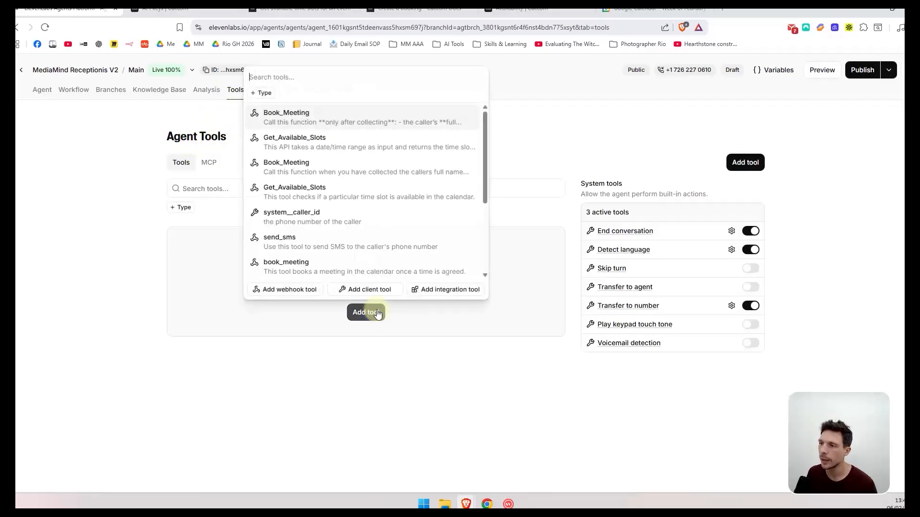
click(288, 289)
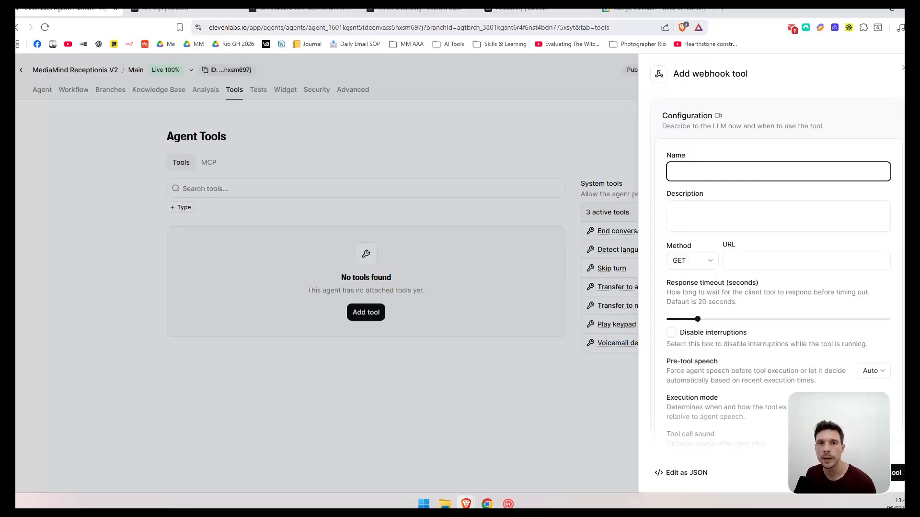
key(alt+Tab)
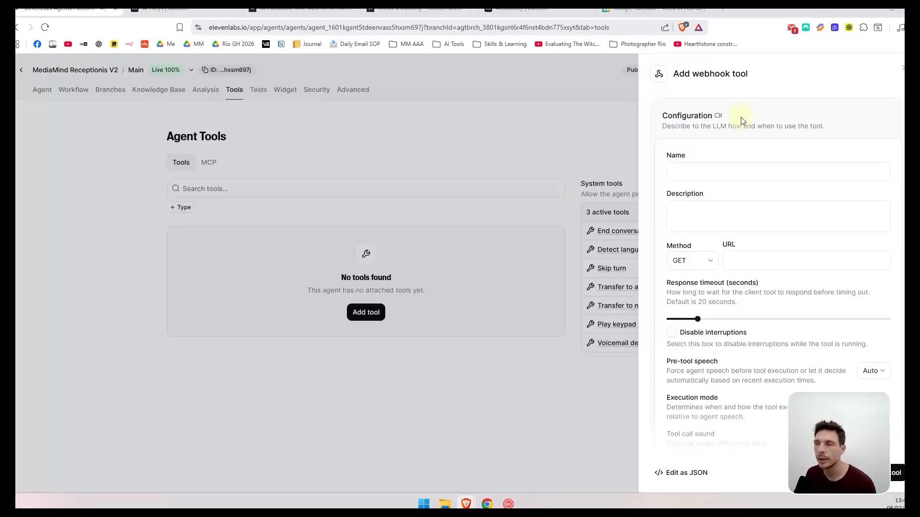
click(725, 172)
text(Get_Available_Slots)
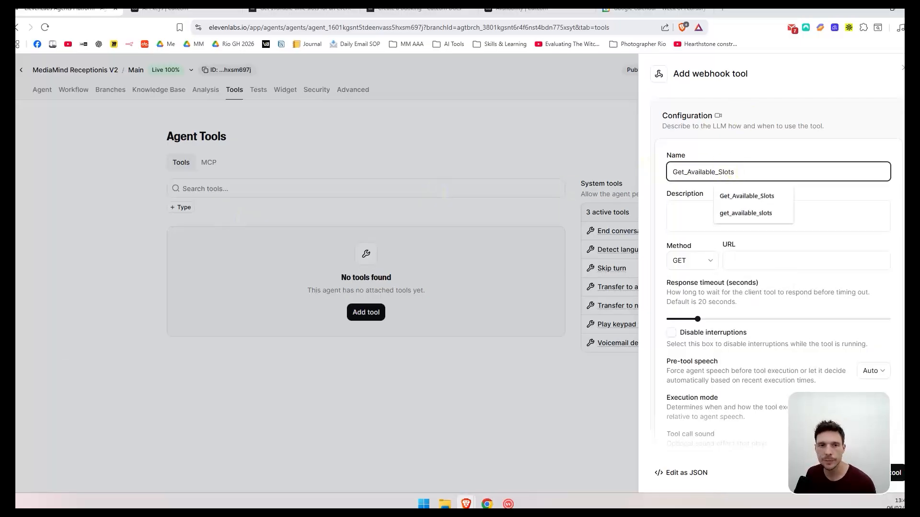
- Set the tool's description to "This API takes a date/time range as input and returns the time slots that are available within that range."
key(alt+Tab)
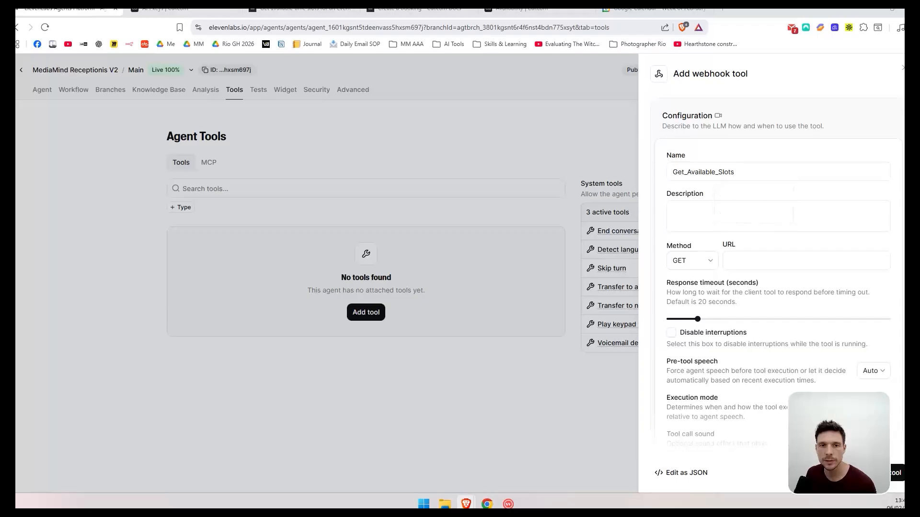
click(739, 226)
text(This API takes a date/time range as input and returns the time slots that are available within that range.)
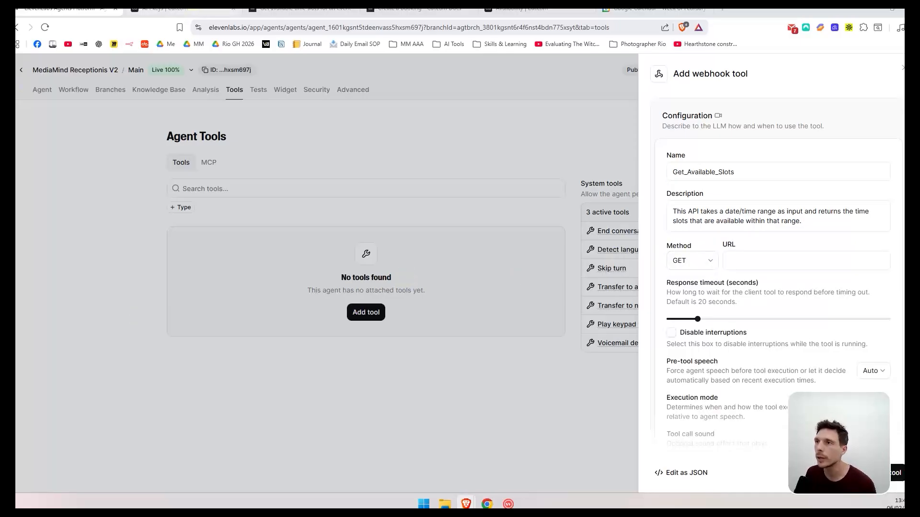
click(300, 8)
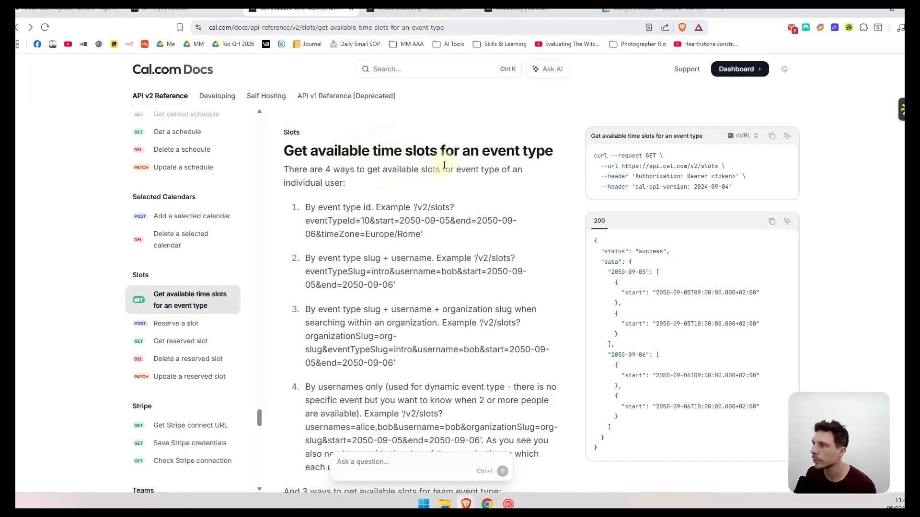
drag(621, 166, 718, 167)
key(ctrl+c)
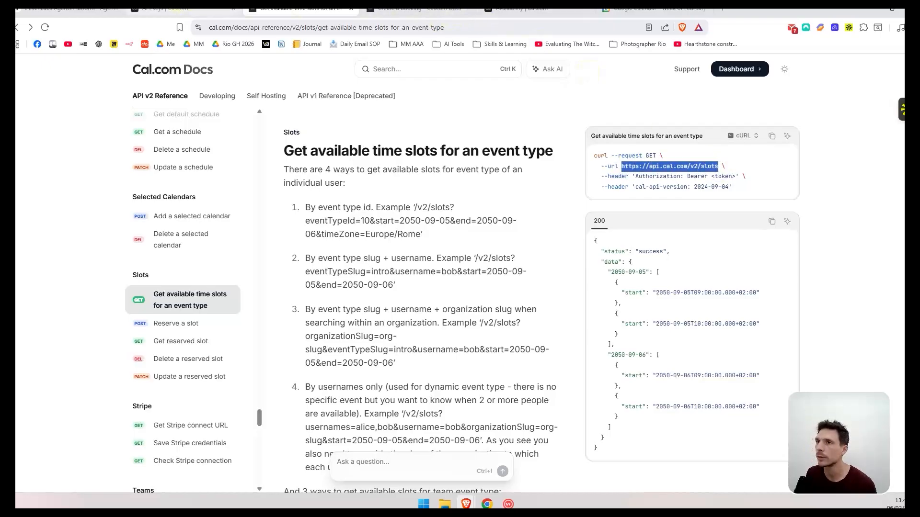
click(71, 8)
click(760, 260)
key(ctrl+v)
- Add a request header of type Value named cal-api-version with the value 2024-09-04
scroll(740, 271, down, 3)
scroll(747, 275, down, 3)
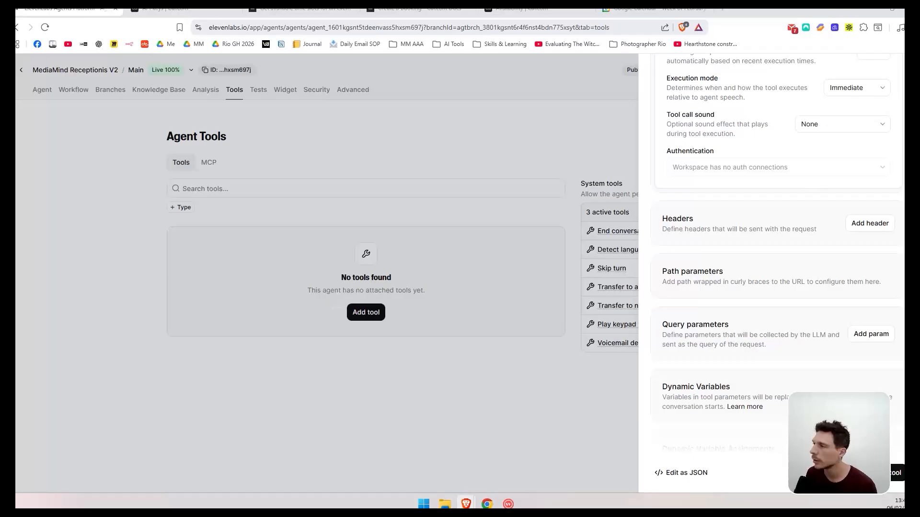
click(872, 223)
click(762, 274)
click(695, 275)
click(683, 294)
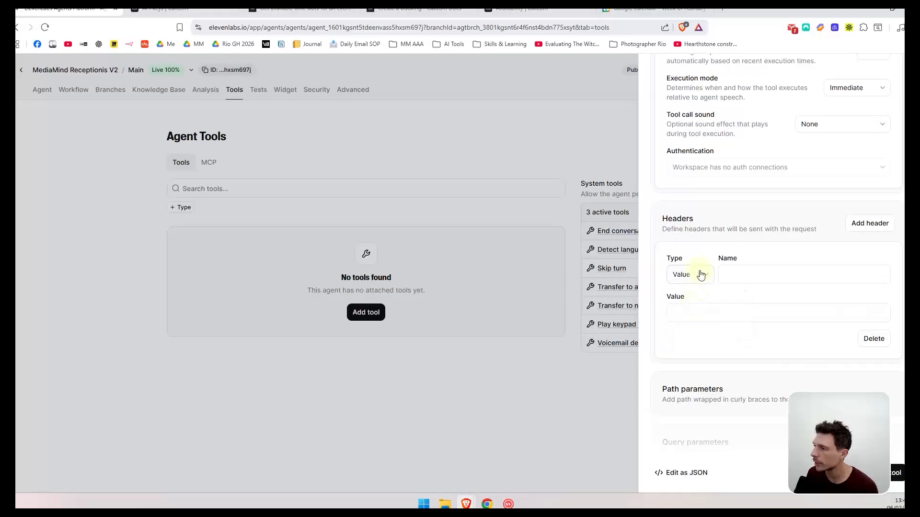
click(728, 277)
text(cal-api-version)
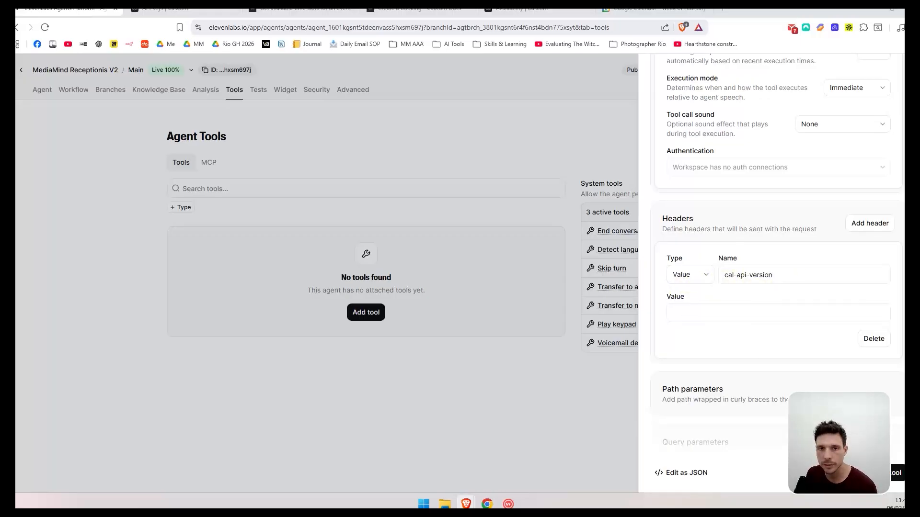
click(709, 308)
click(768, 339)
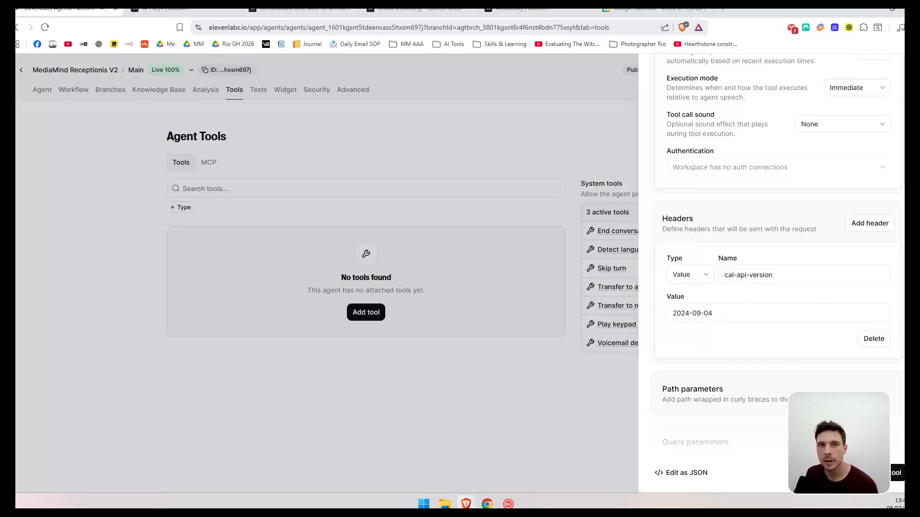
- Add a second request header of type Secret and name it Cal.com
click(871, 223)
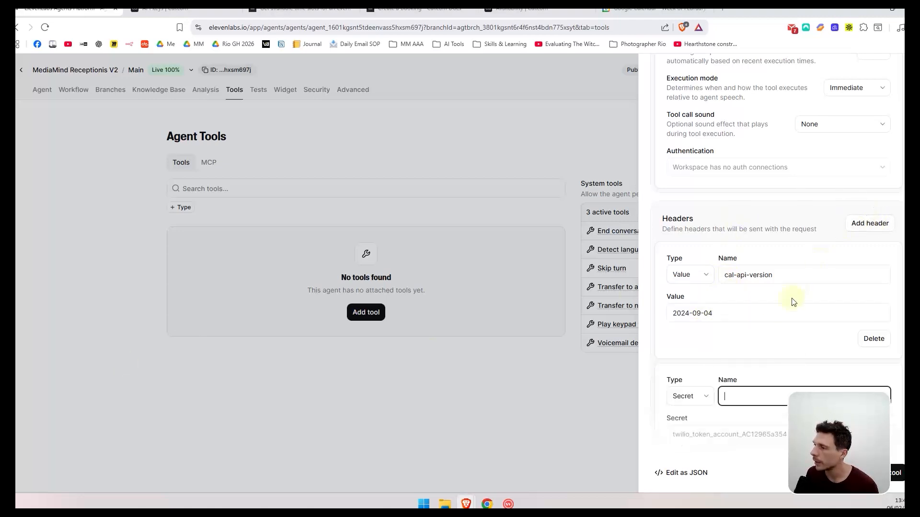
scroll(796, 294, down, 2)
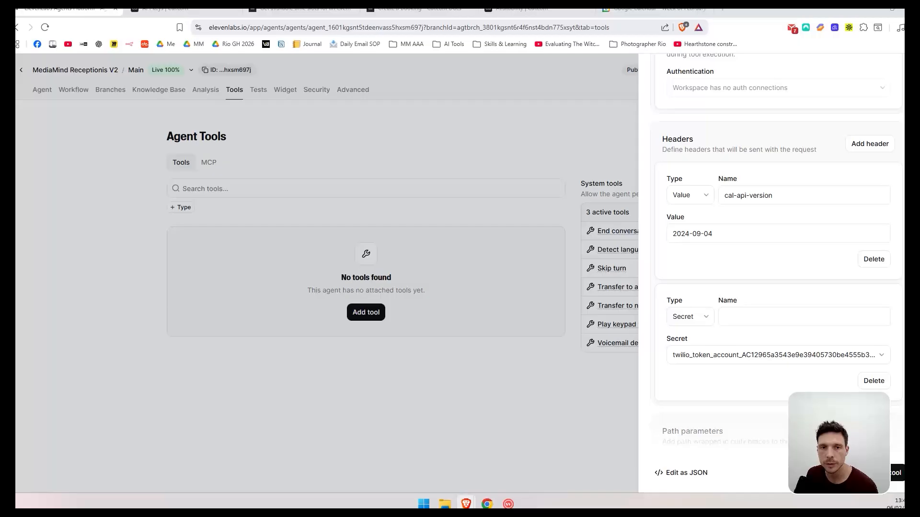
click(754, 313)
text(Cal.com)
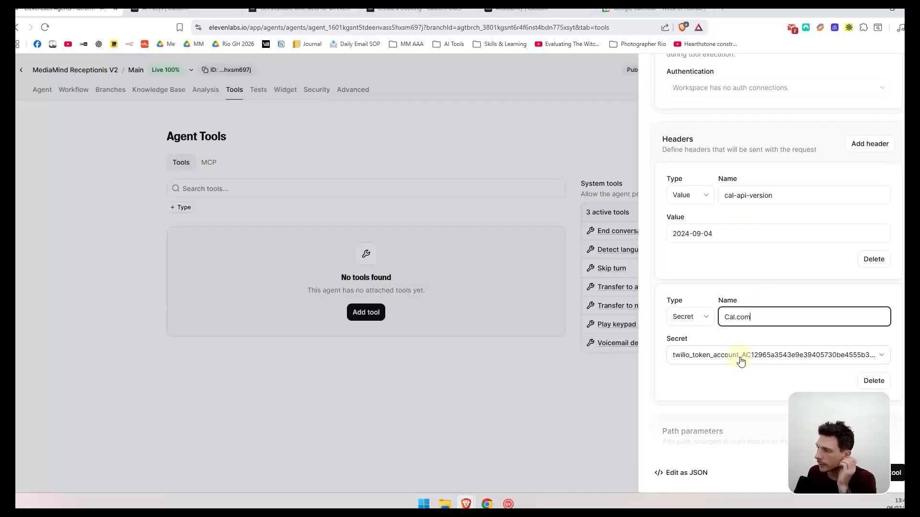
- Switch to Cal.com and examine the API keys in the developer settings
click(168, 9)
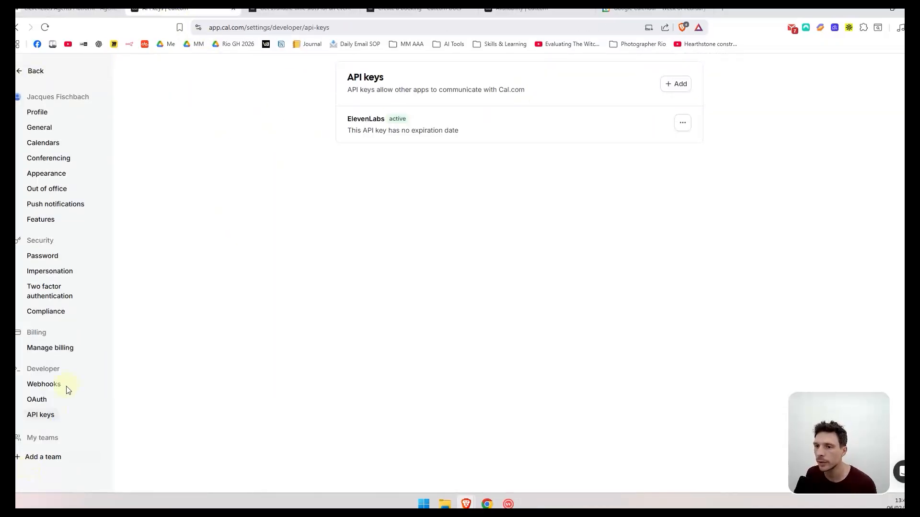
click(33, 70)
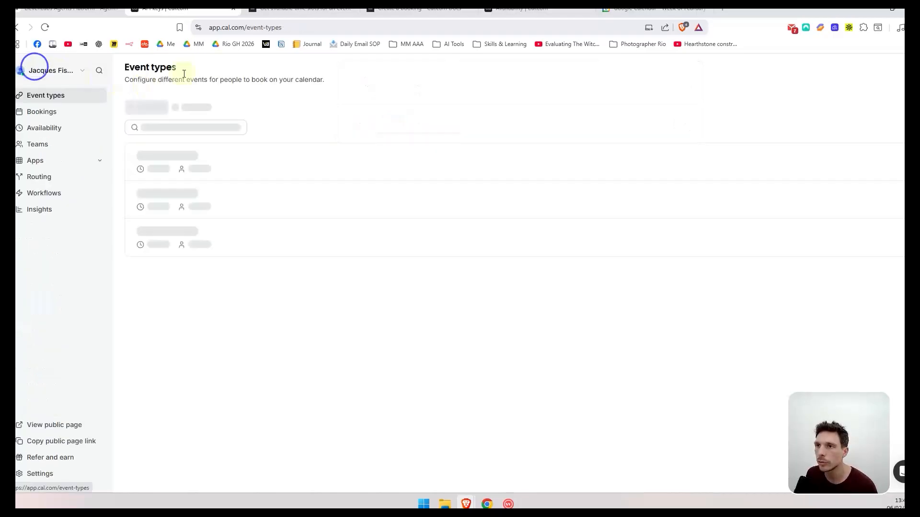
click(41, 473)
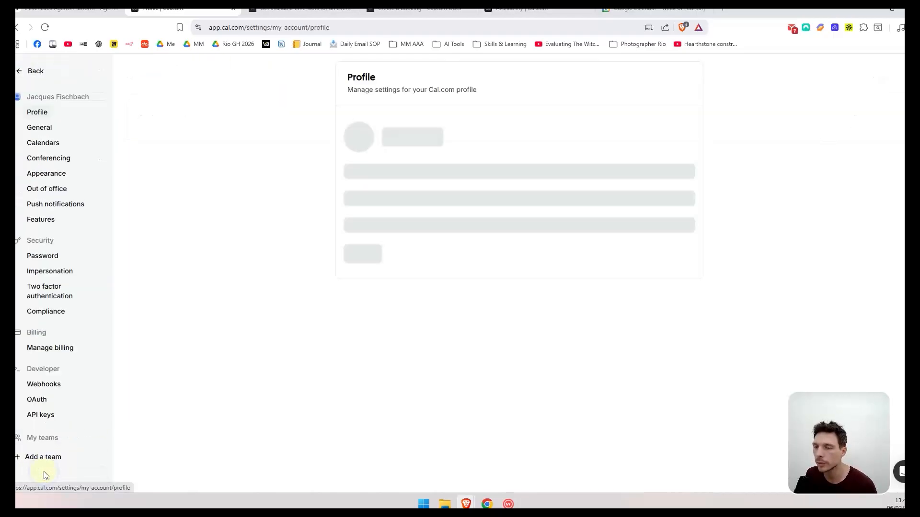
click(39, 415)
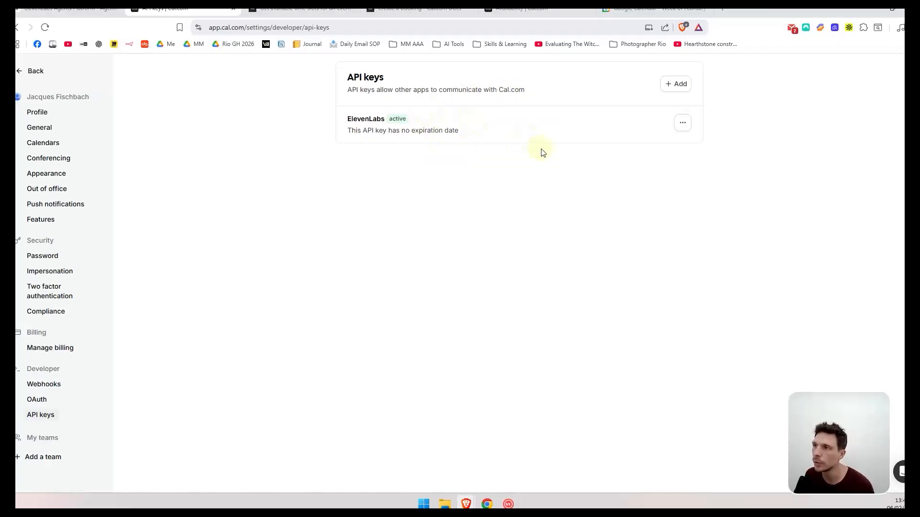
- Switch to ElevenLabs and assign the stored Cal.com secret to the second header
click(86, 10)
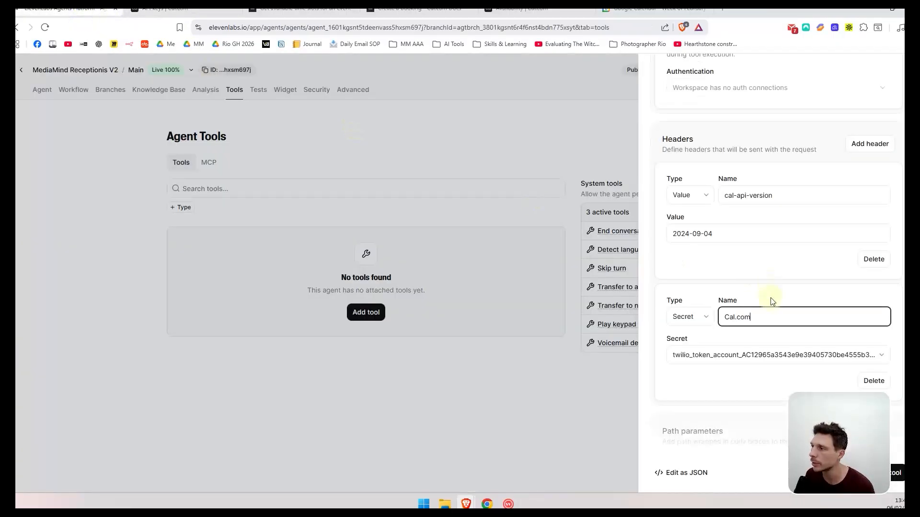
click(821, 354)
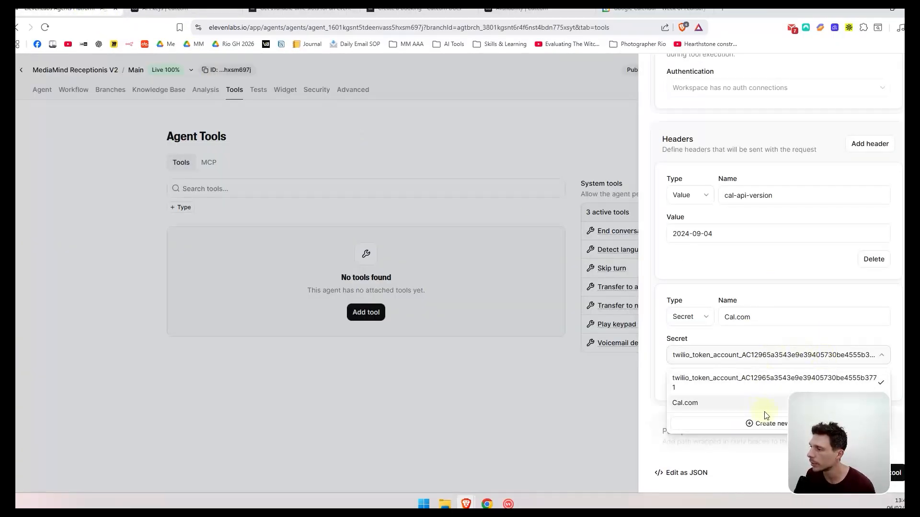
click(691, 404)
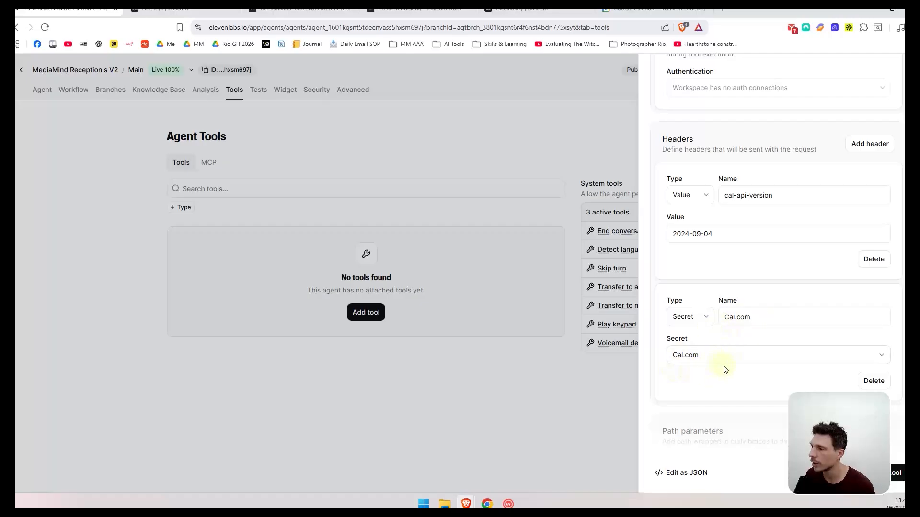
scroll(705, 286, down, 4)
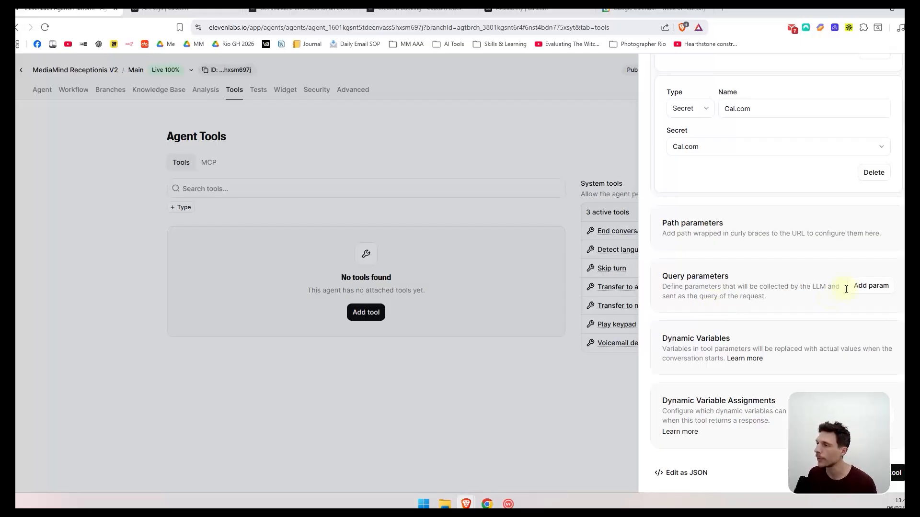
- Add a required string query parameter named eventTypeId with the description eventTypeId = '3978045'
click(872, 287)
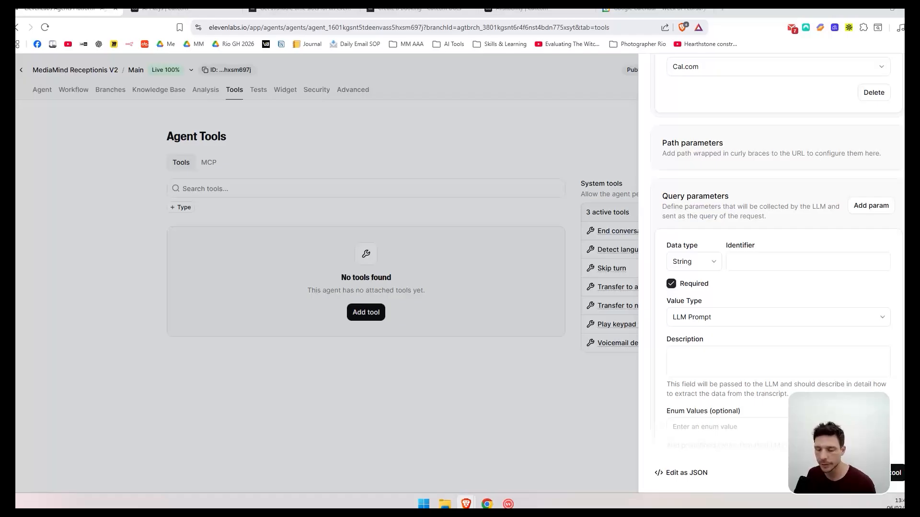
click(803, 266)
text(eventTypeId)
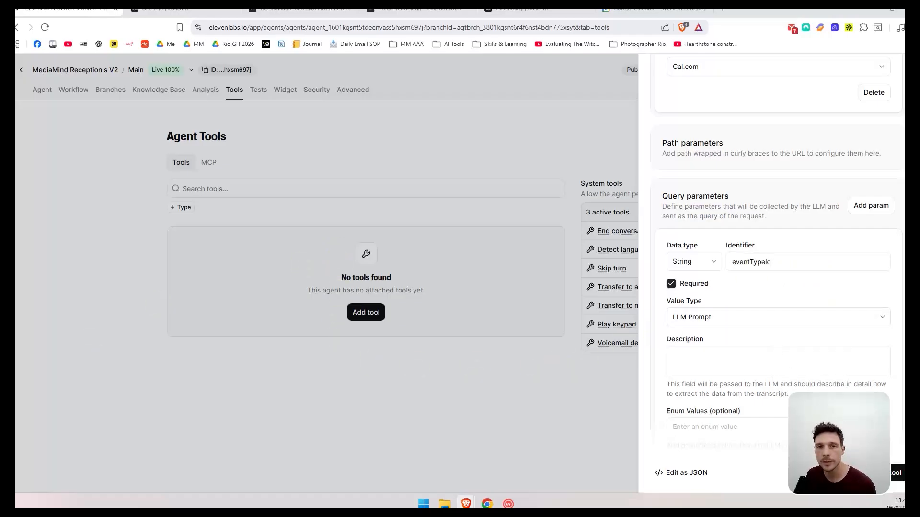
click(732, 363)
text(eventTypeId = '3978045')
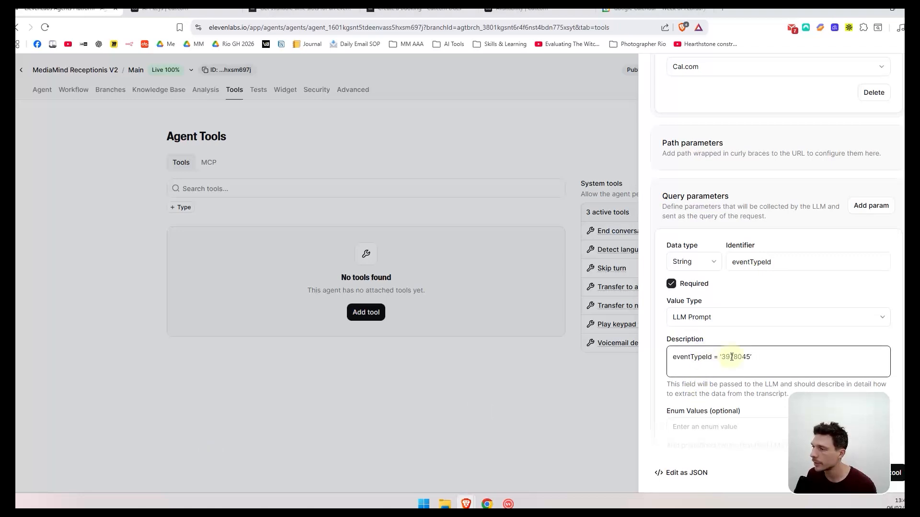
- Switch to Cal.com and locate the event type ID in the web address of the 15 Min Meeting event
click(194, 10)
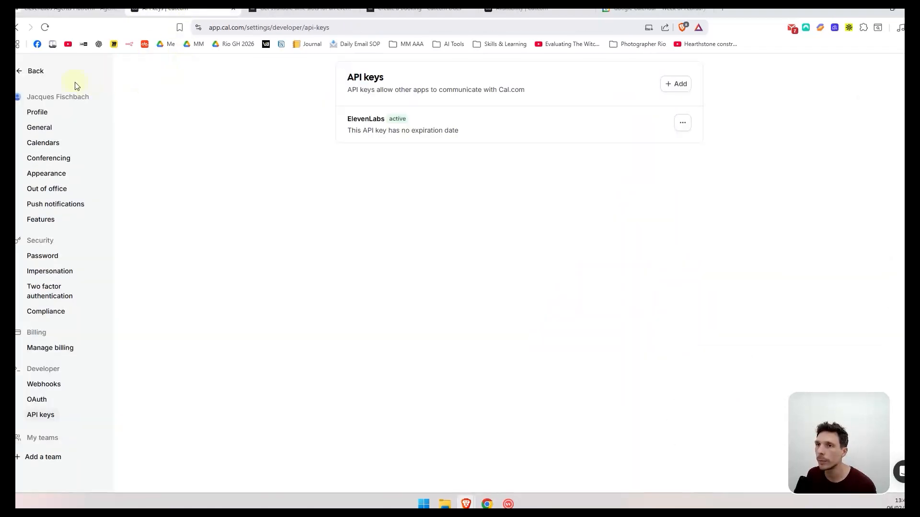
click(33, 71)
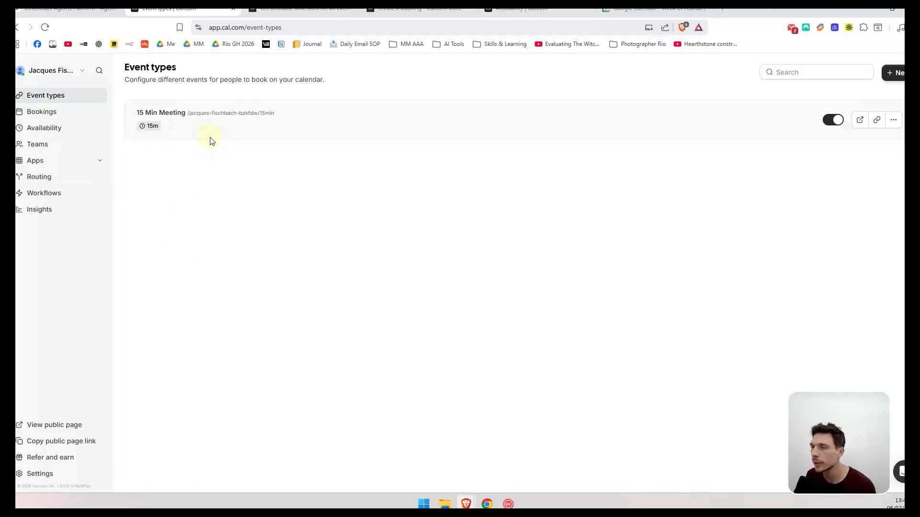
click(223, 117)
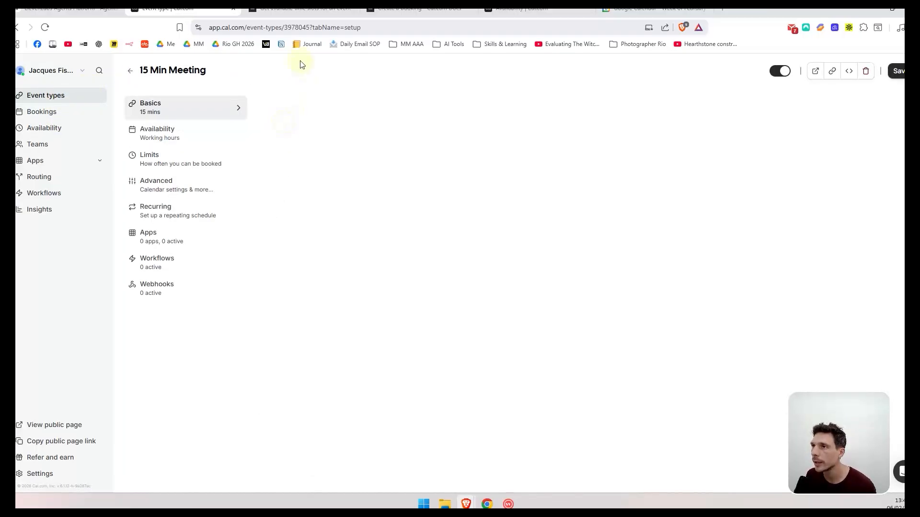
click(291, 26)
click(307, 29)
drag(307, 28, 332, 28)
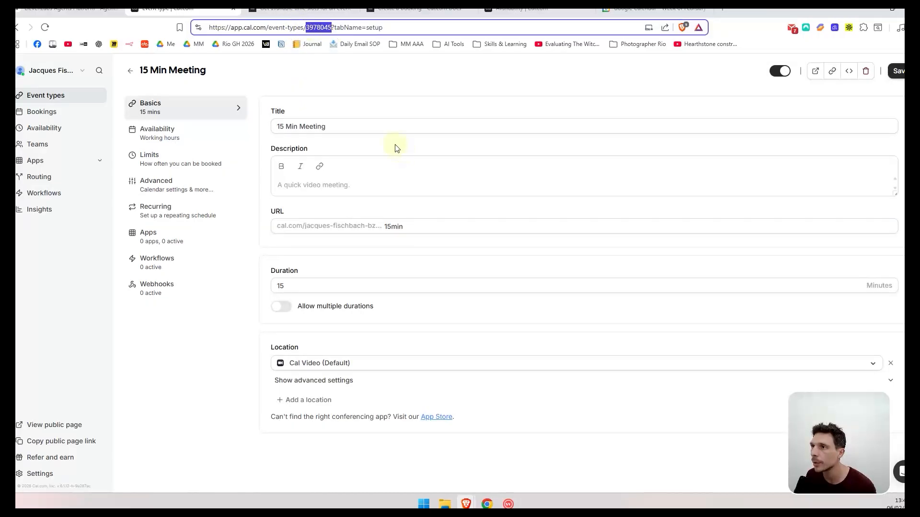
- Switch to ElevenLabs and add a second required string query parameter named start
click(58, 10)
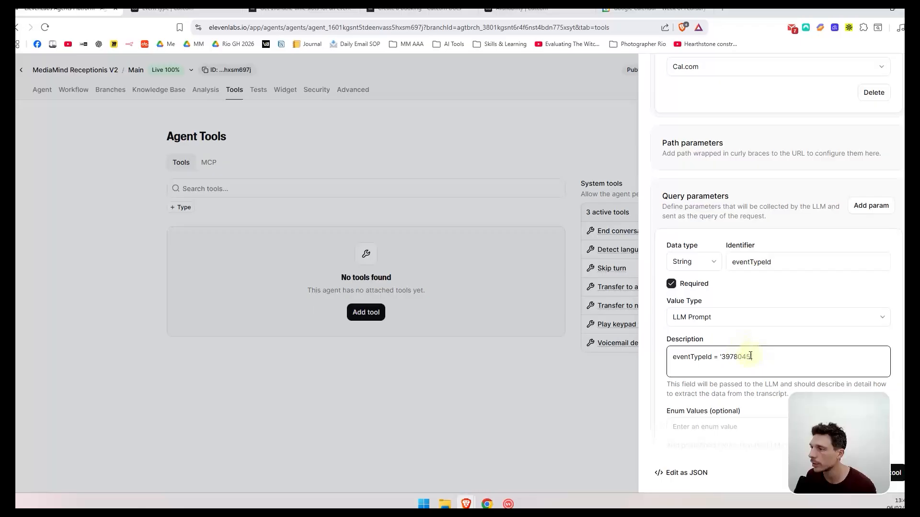
click(871, 205)
click(736, 271)
click(751, 178)
text(start)
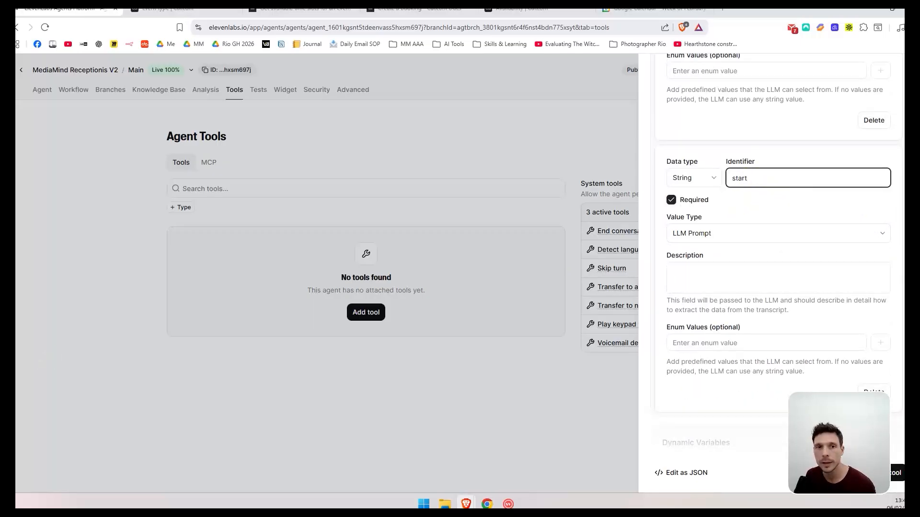
- Copy the start parameter's explanation from the Cal.com Docs slots reference and paste it as the start parameter's description in ElevenLabs
click(307, 9)
scroll(425, 240, down, 12)
scroll(425, 240, down, 10)
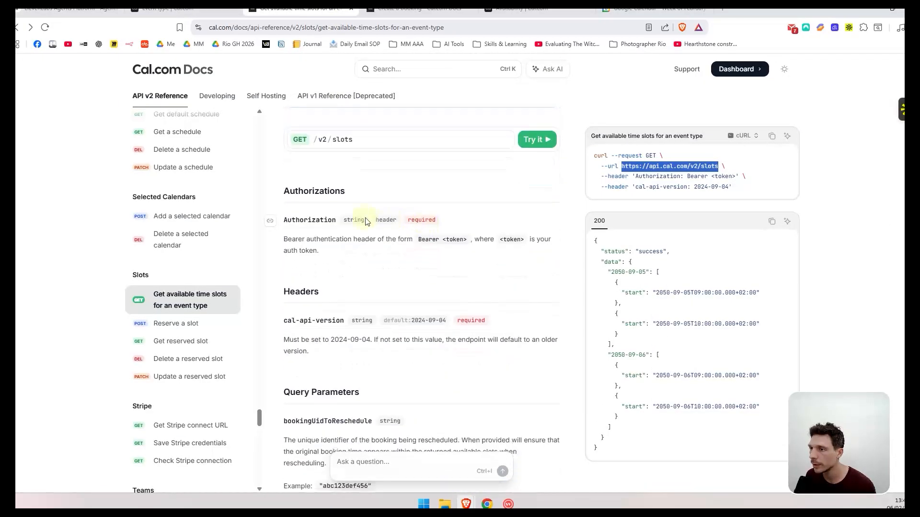
scroll(329, 220, down, 2)
scroll(329, 225, down, 5)
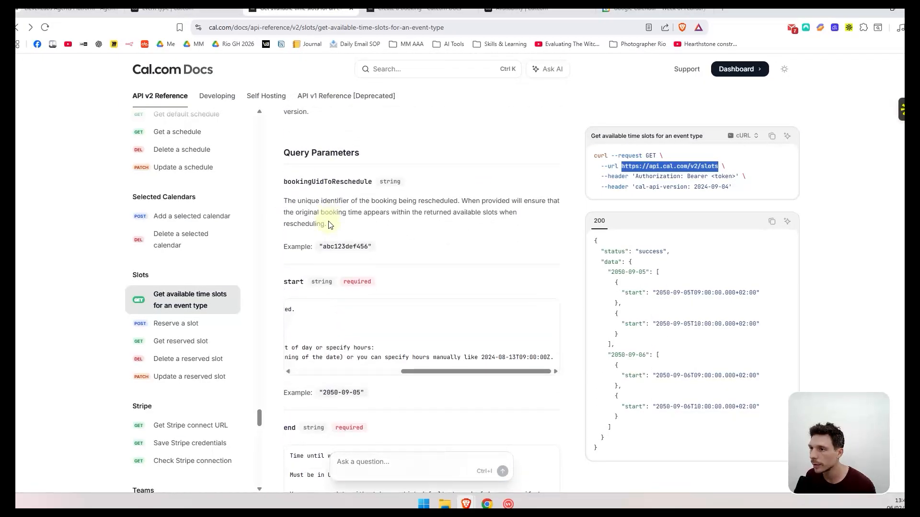
drag(409, 293, 551, 273)
click(83, 11)
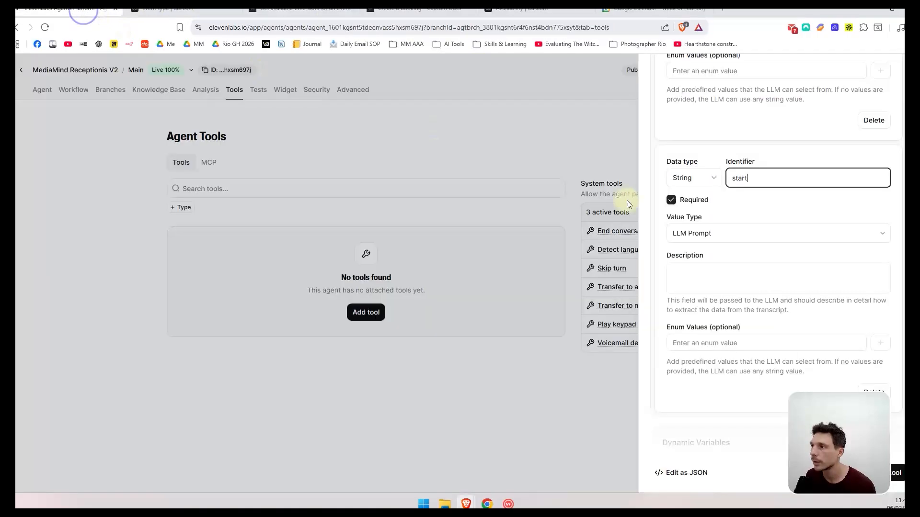
click(708, 274)
key(ctrl+v)
- Add a third required string query parameter named end
scroll(749, 268, up, 2)
scroll(844, 187, up, 5)
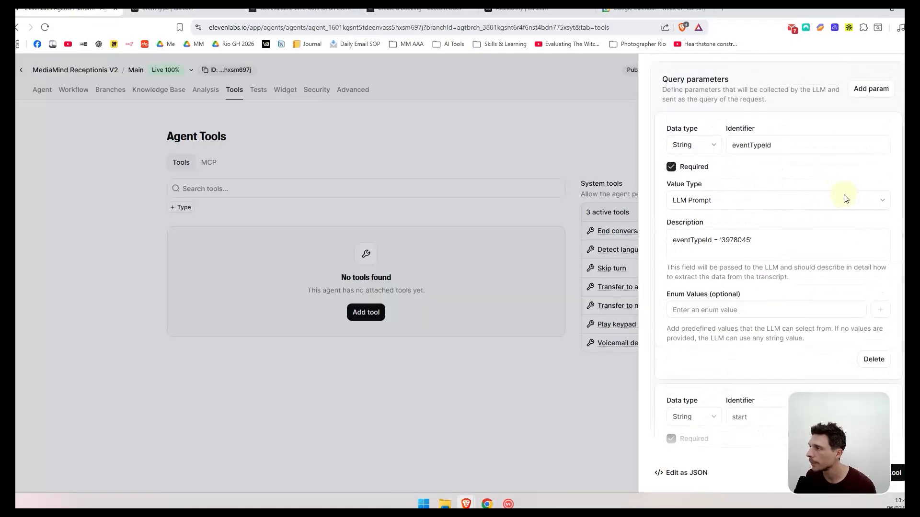
scroll(853, 187, up, 2)
click(869, 170)
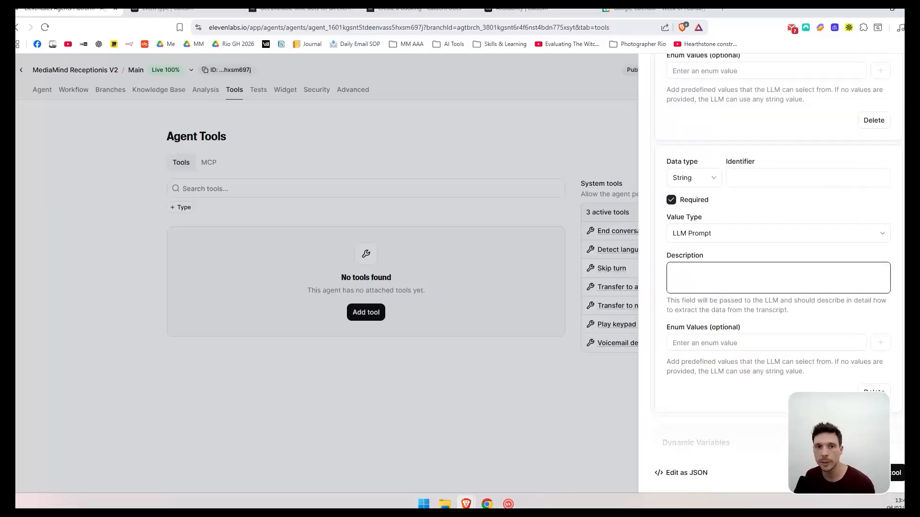
click(754, 178)
text(end)
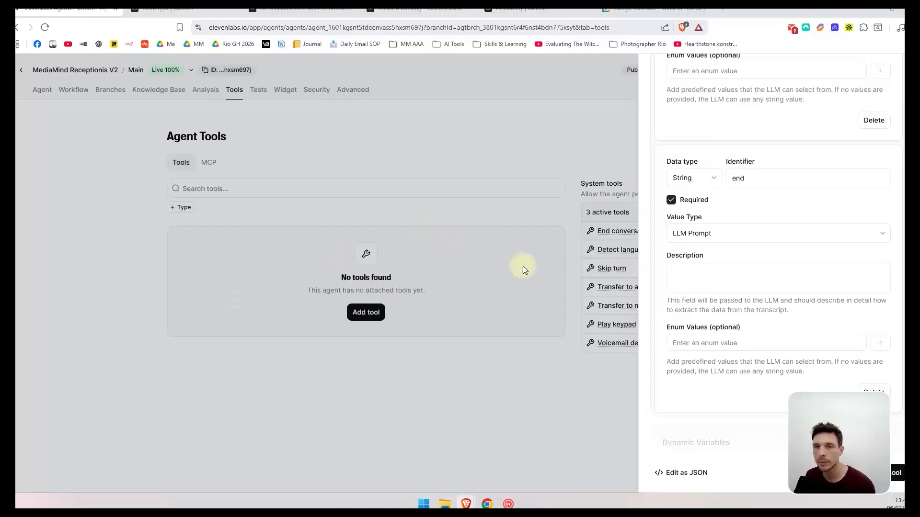
- Fill the end parameter's description with the end-of-day date rules and the 2024-08-20T18:00:00Z example, and save the Get_Available_Slots tool
click(693, 277)
key(ctrl+v)
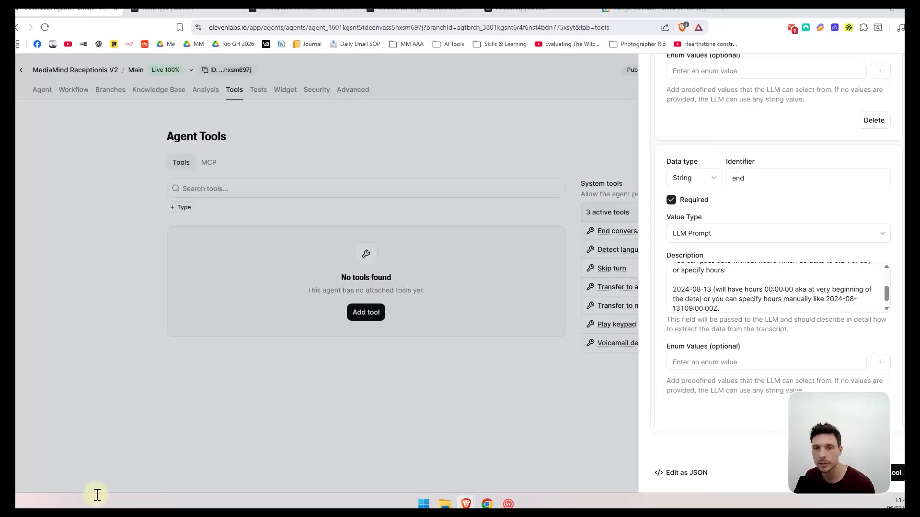
click(762, 295)
key(ctrl+a)
key(ctrl+v)
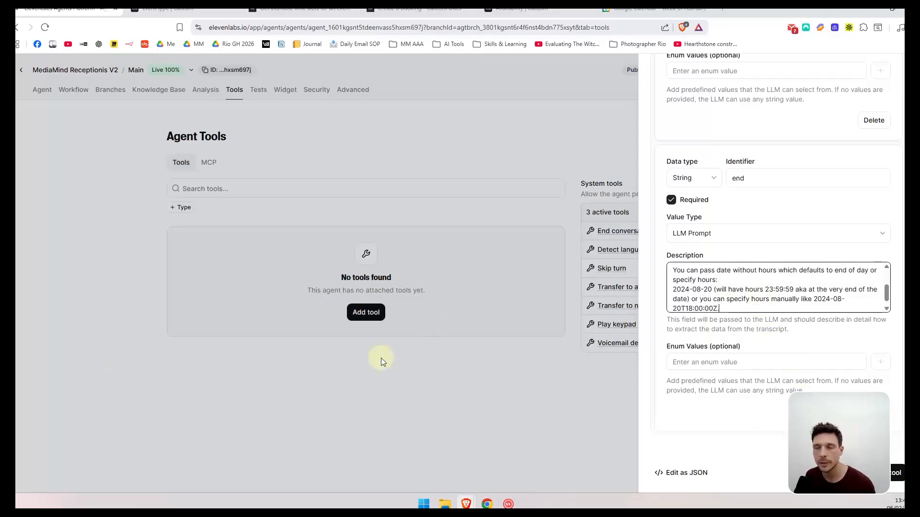
click(900, 476)
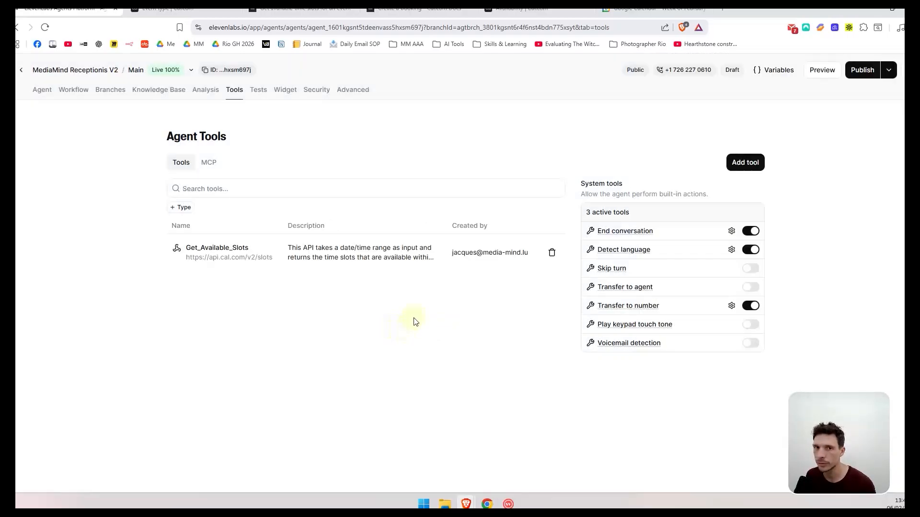
- Create a webhook tool named Book_Meeting, described as called only after collecting the caller's full name and email address
click(746, 163)
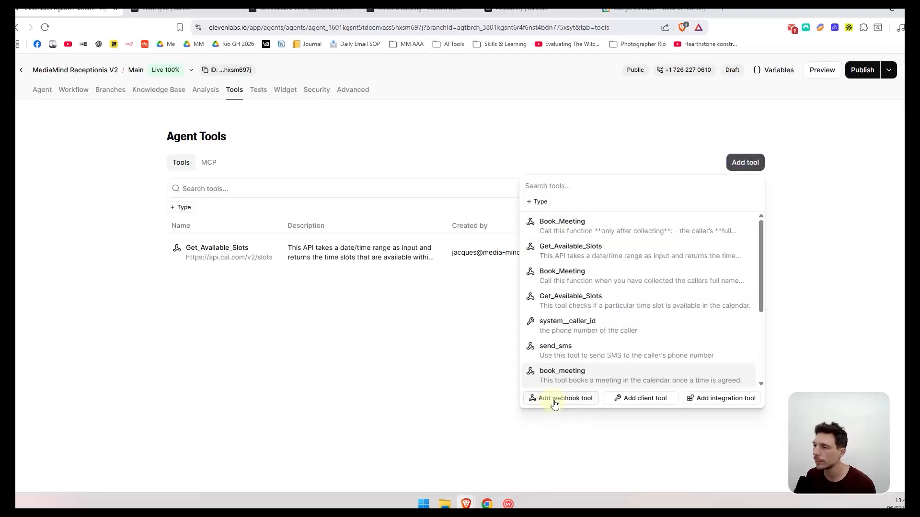
click(539, 399)
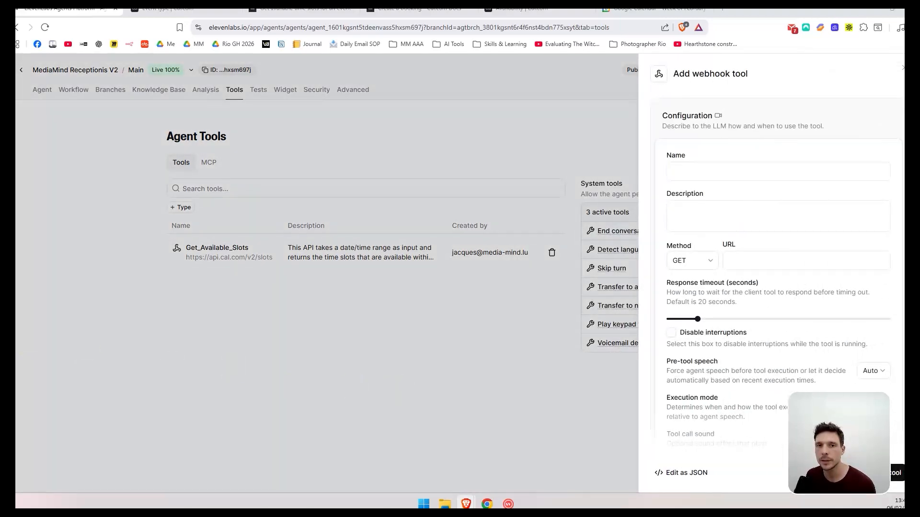
click(726, 174)
text(Book_Meeting)
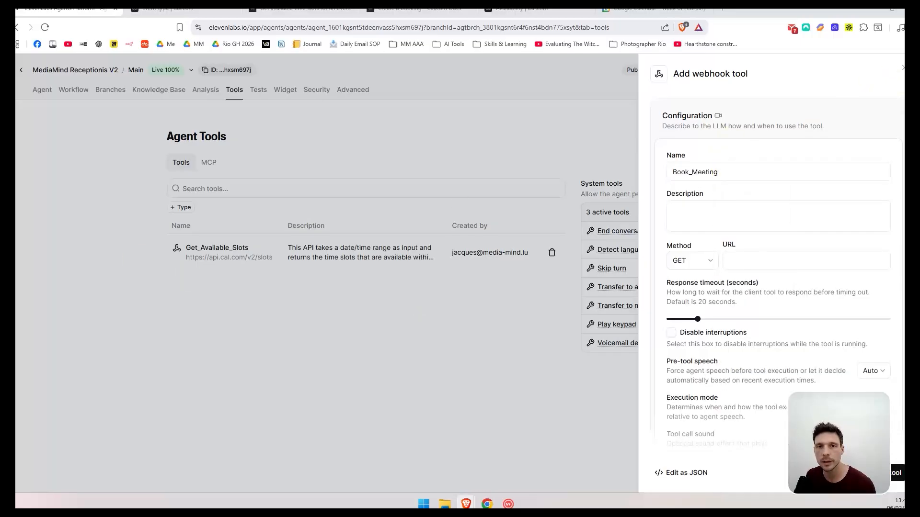
click(692, 210)
text(Call this function **only after collecting**:  - the caller’s **full name** - the caller’s **email address**)
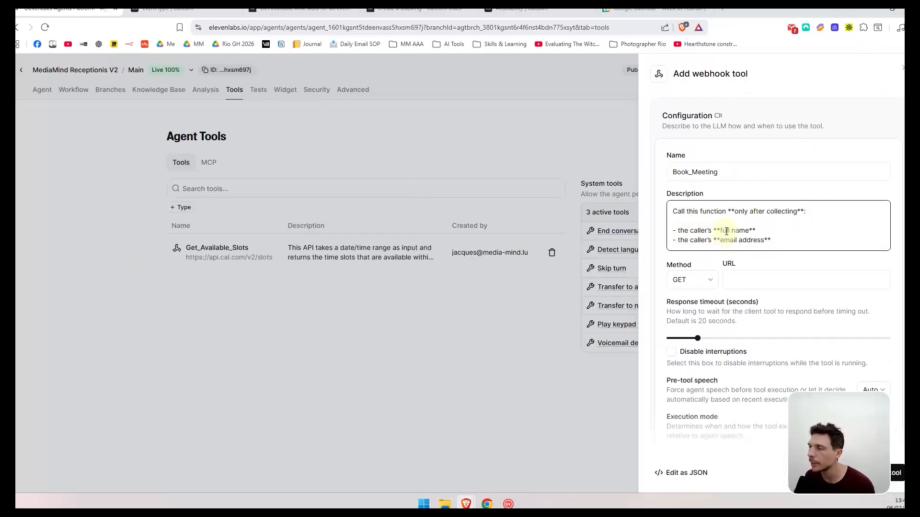
click(702, 282)
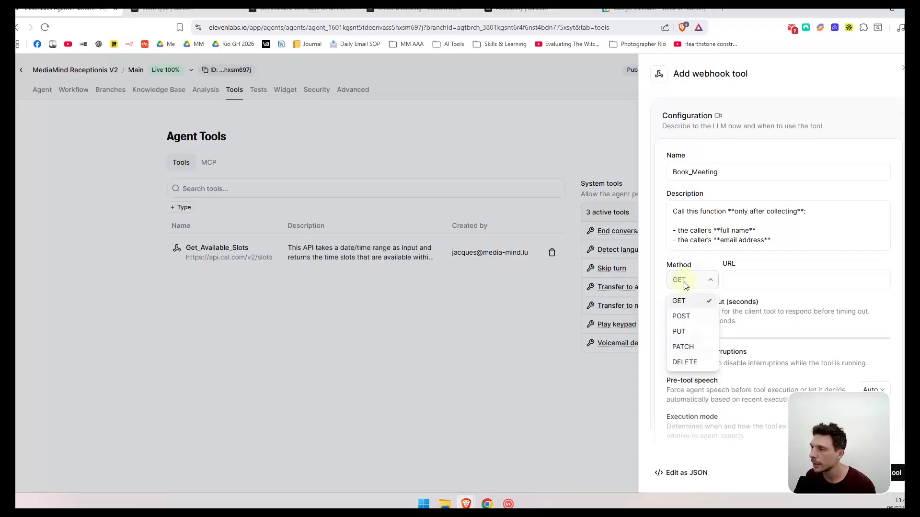
click(684, 314)
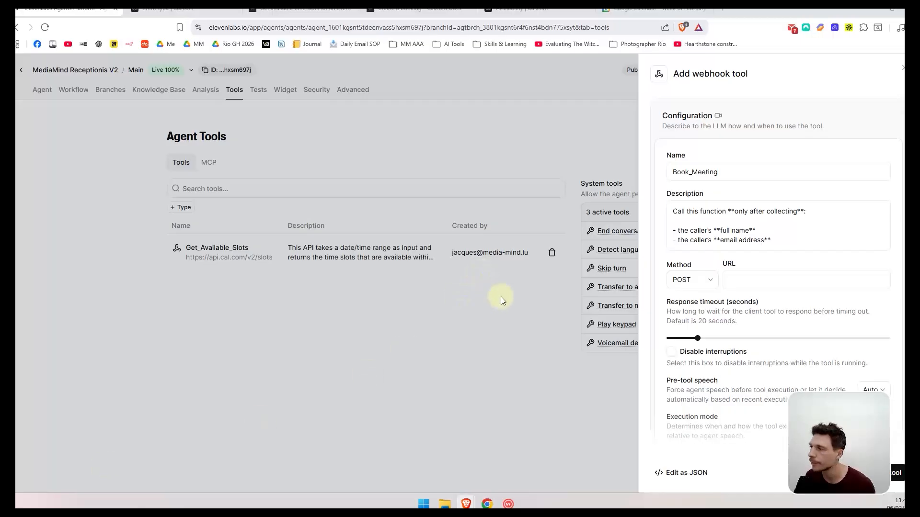
click(407, 9)
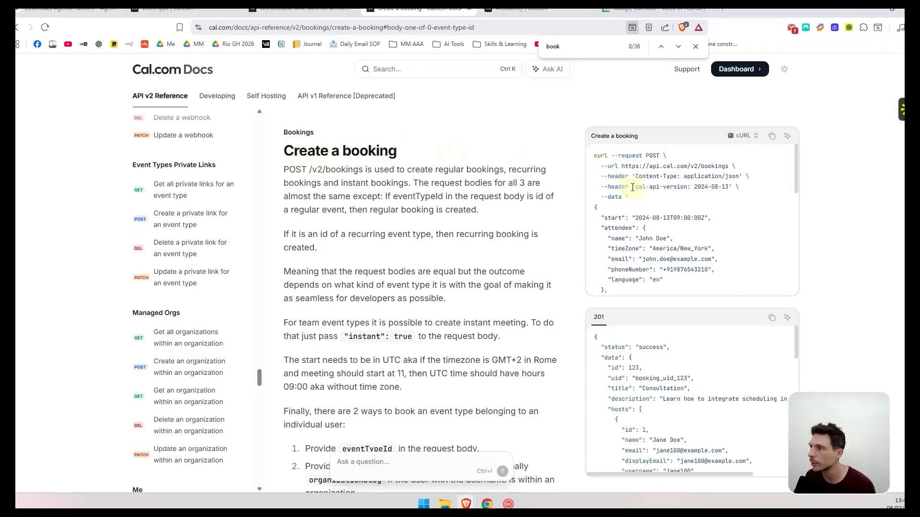
drag(623, 167, 726, 167)
key(ctrl+c)
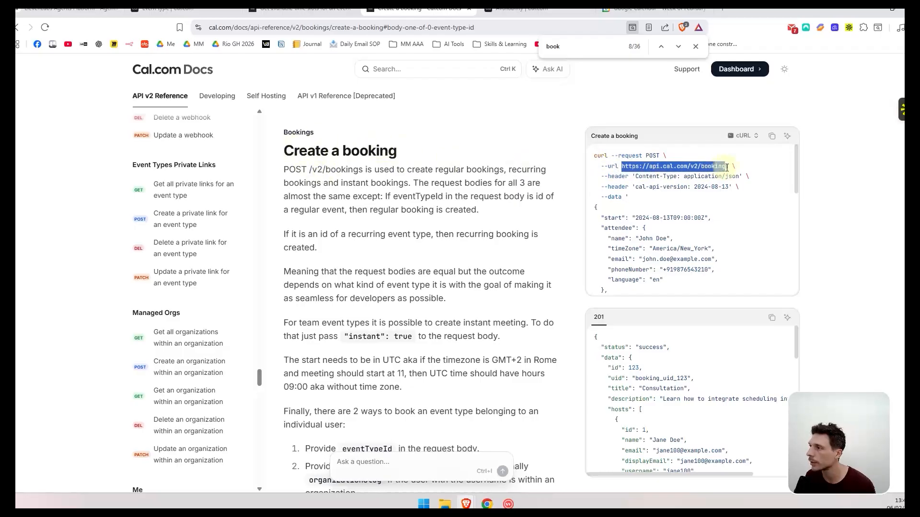
click(72, 9)
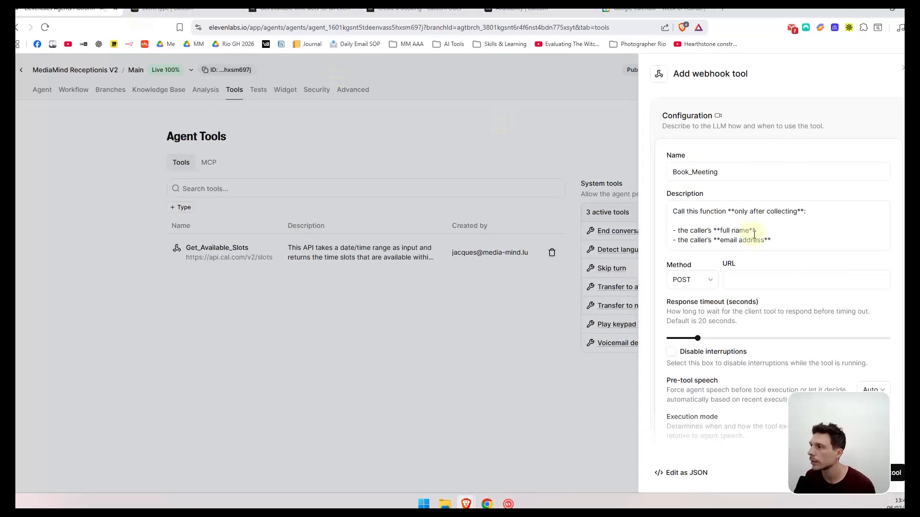
click(761, 277)
key(ctrl+v)
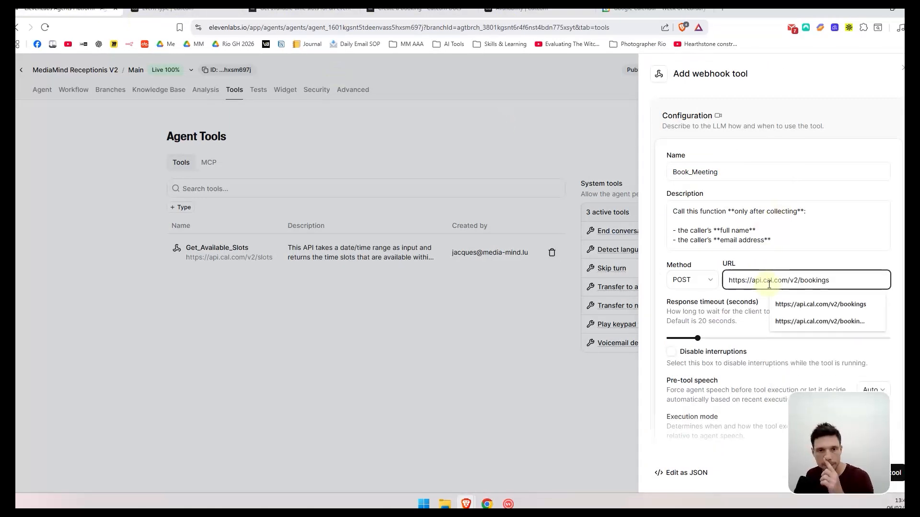
- Add a request header of type Value named Content-Type with the value application/json
scroll(753, 230, down, 5)
scroll(766, 233, down, 1)
click(869, 242)
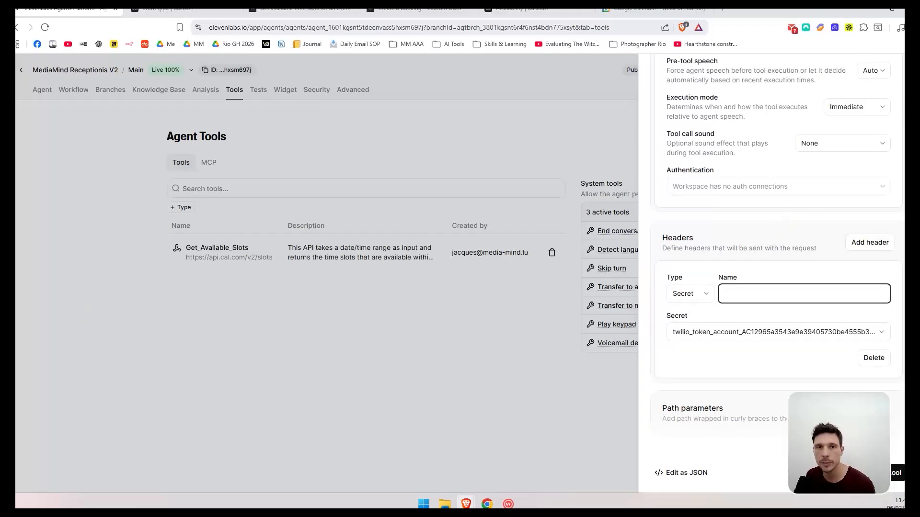
click(670, 296)
click(698, 315)
click(746, 293)
click(774, 317)
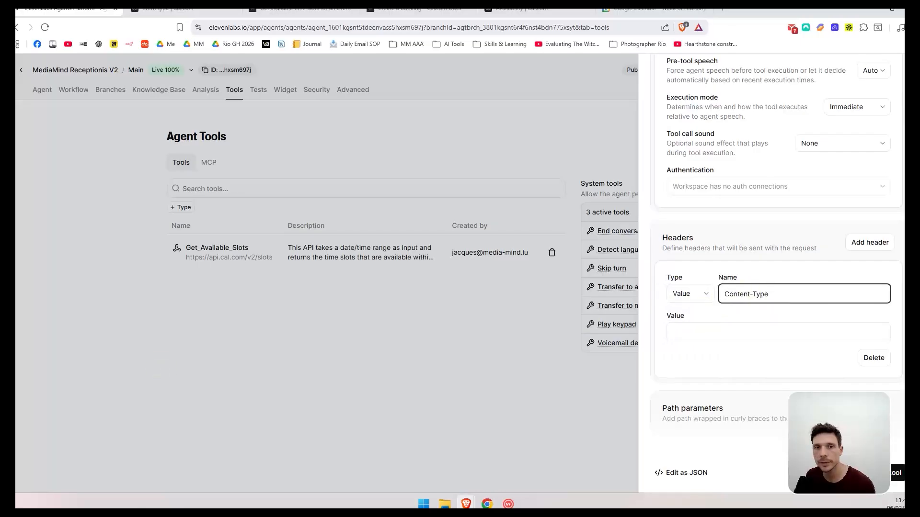
click(693, 334)
click(694, 352)
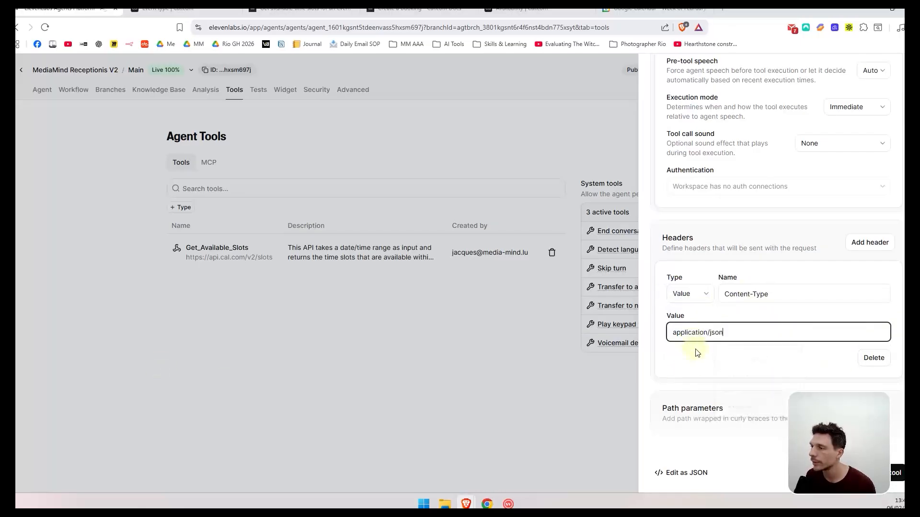
- Add a second request header of type Value named cal-api-version with the value 2024-08-13
scroll(739, 329, down, 2)
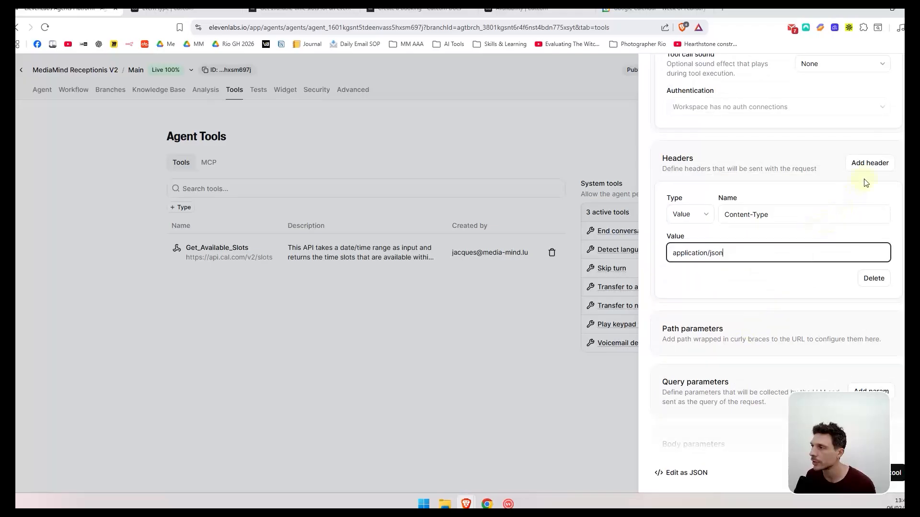
click(869, 164)
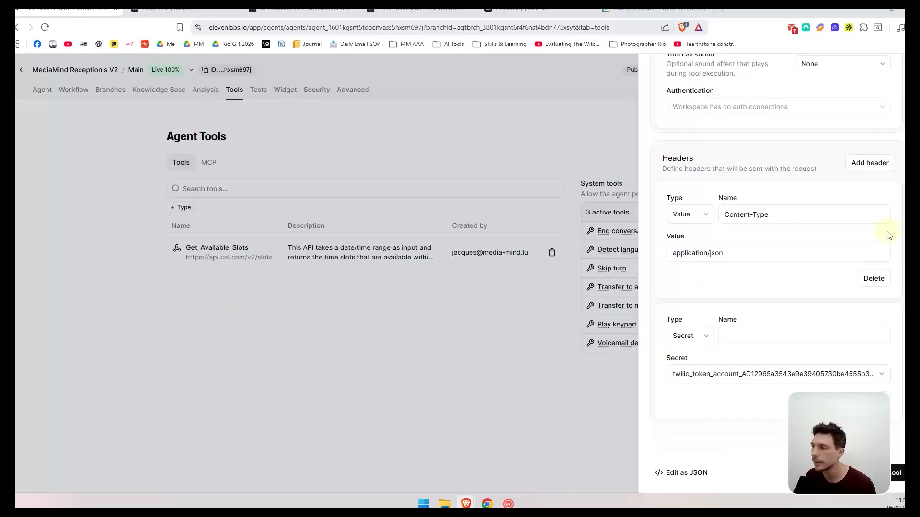
click(697, 340)
click(695, 354)
click(733, 336)
text(cal-api-version)
scroll(771, 293, down, 2)
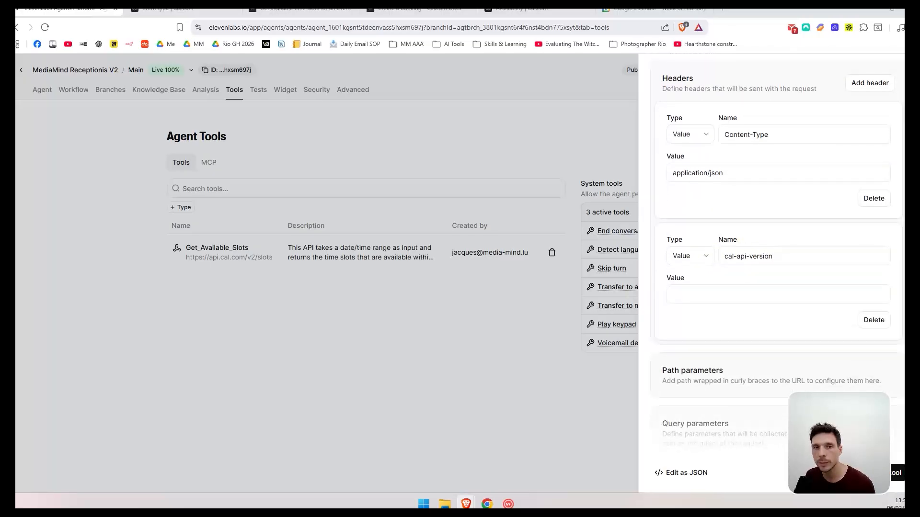
click(708, 302)
text(2024-08-13)
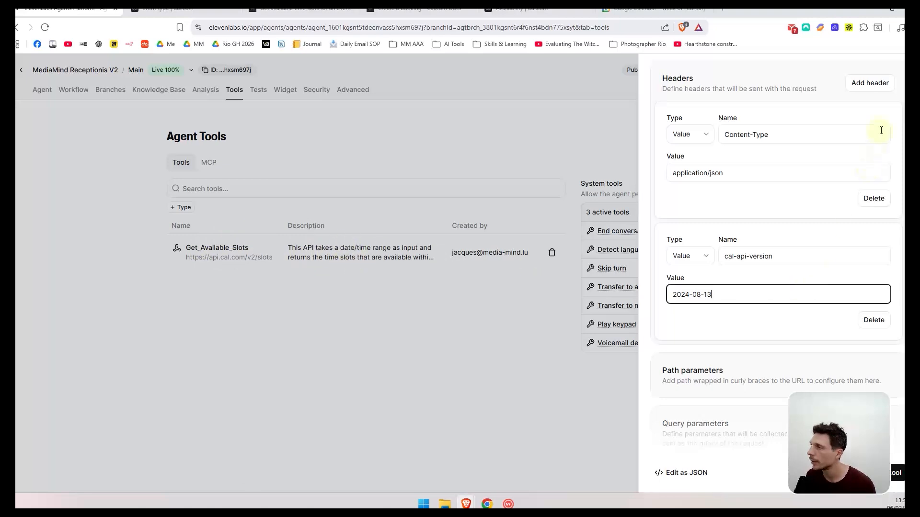
- Add a third request header of type Secret named Cal.com, using the stored Cal.com secret
scroll(877, 138, up, 2)
click(876, 162)
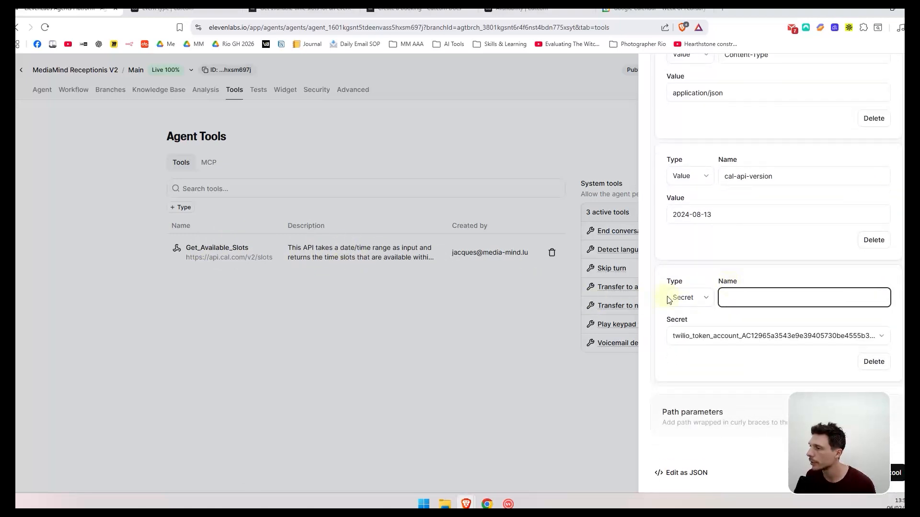
scroll(737, 248, down, 2)
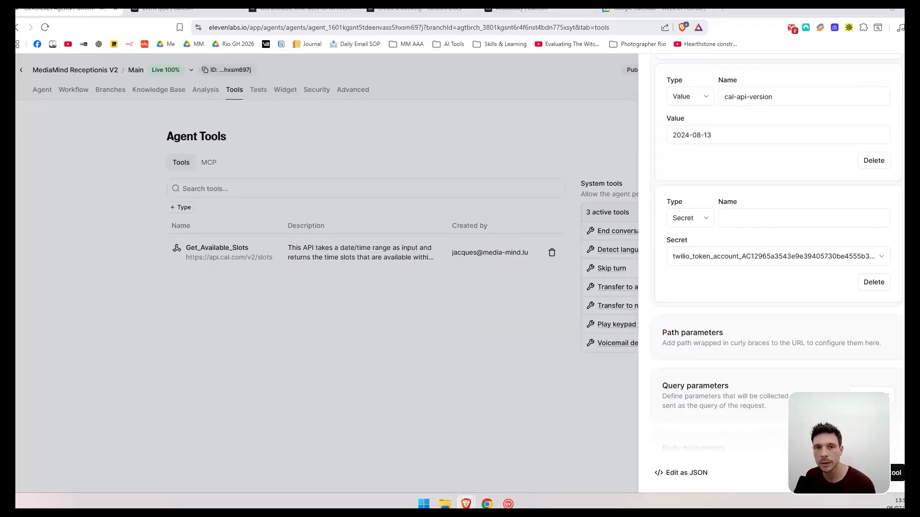
click(729, 213)
key(ctrl+v)
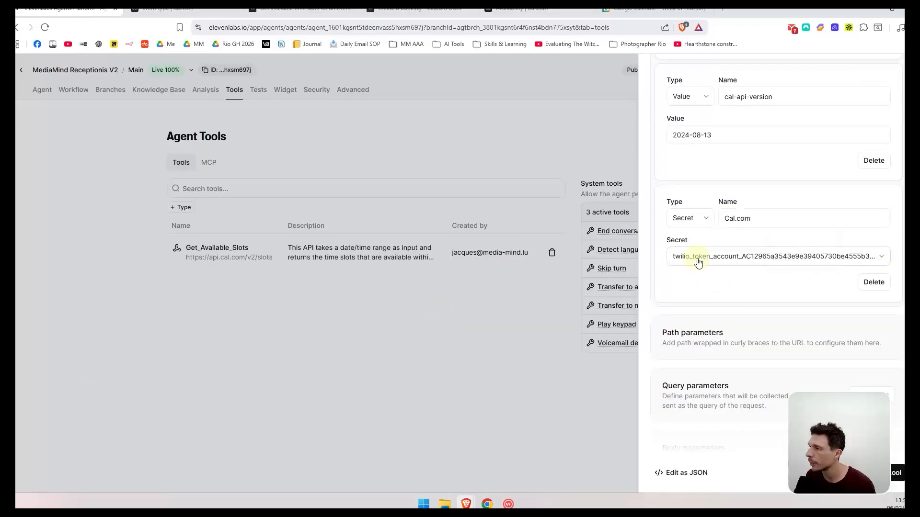
click(698, 259)
click(695, 305)
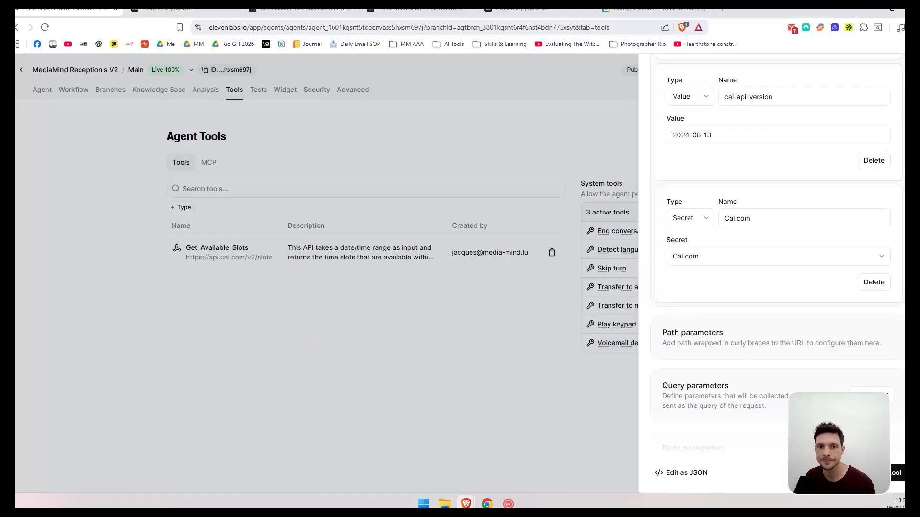
- Set the description of the body parameters to "info about the call"
scroll(699, 323, down, 5)
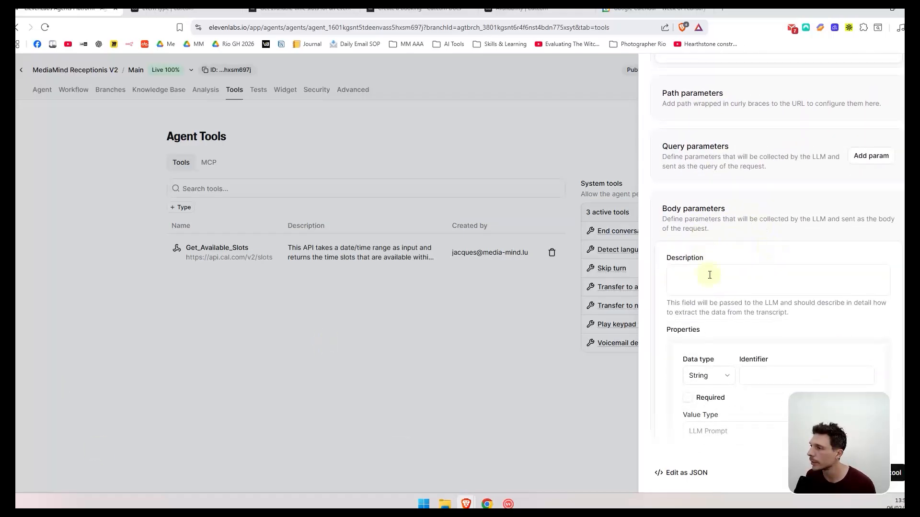
scroll(758, 291, down, 2)
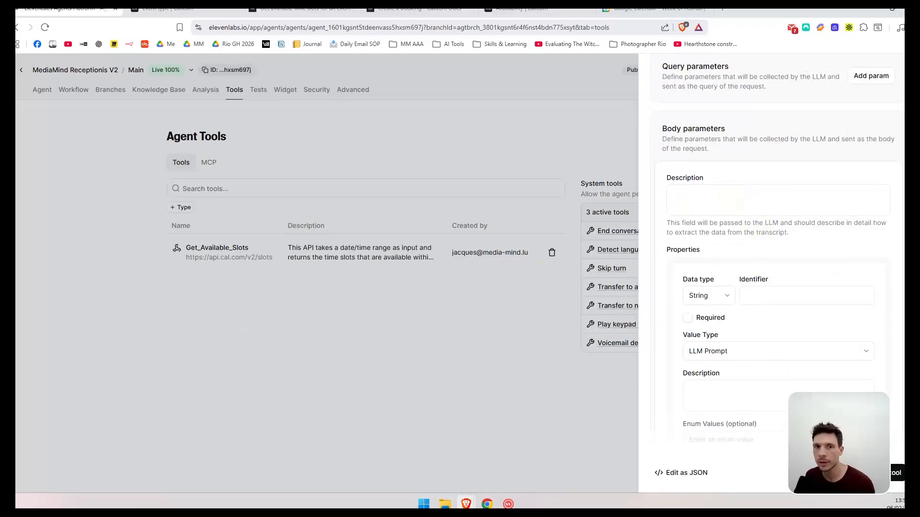
click(694, 200)
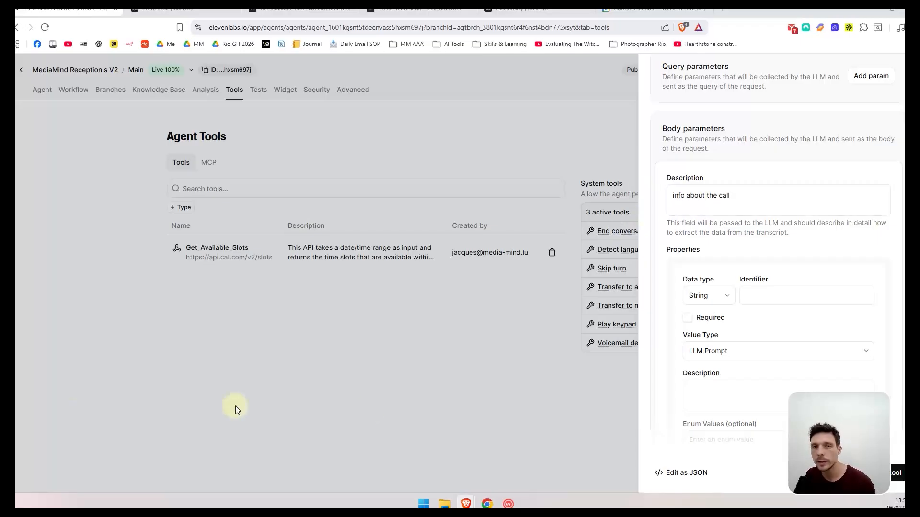
- Define the first body property as String start, described as the booking's start time in ISO 8601 format in UTC timezone, with example "2024-08-13T09:00:00Z"
click(776, 296)
text(start)
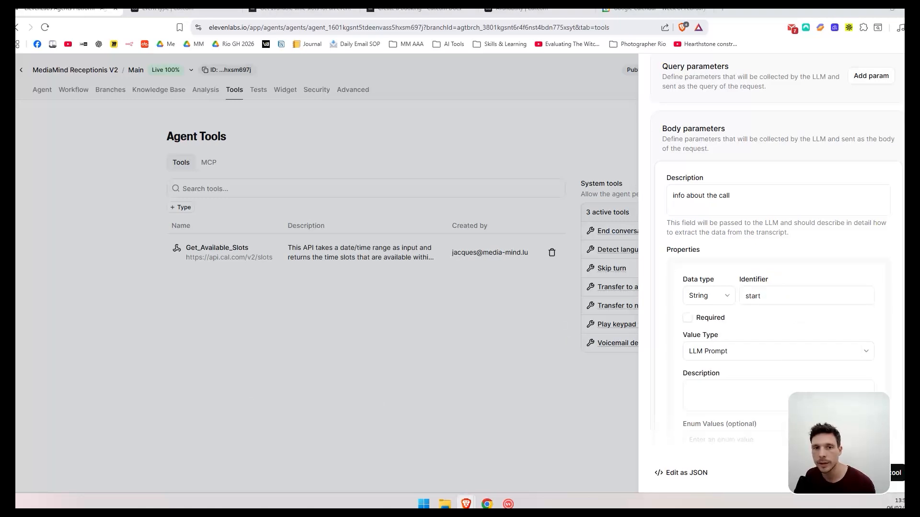
click(731, 390)
text(The start time of the booking in ISO 8601 format in UTC timezone.  Example: "2024-08-13T09:00:00Z")
scroll(673, 345, down, 3)
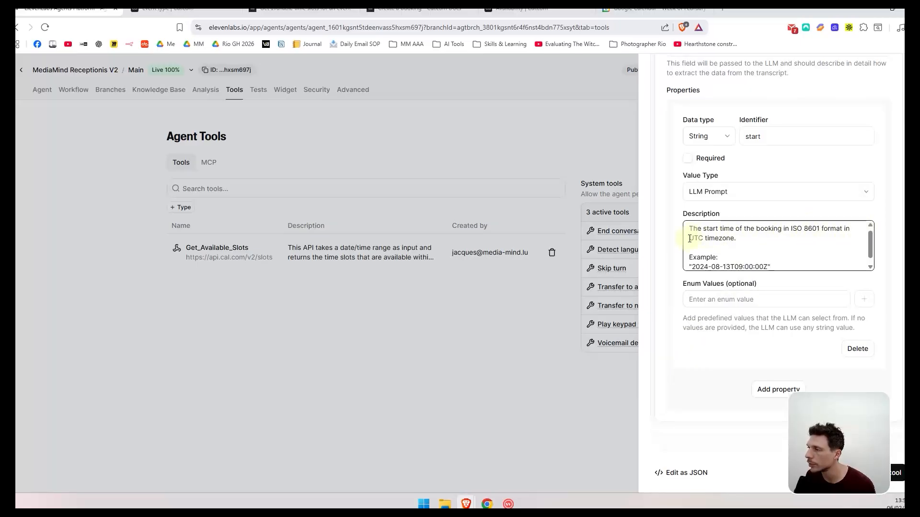
scroll(872, 243, down, 1)
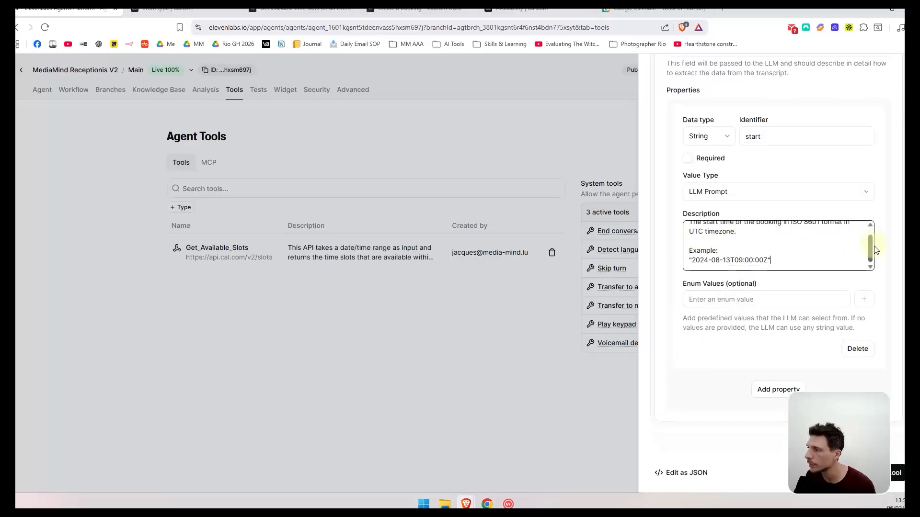
drag(870, 247, 869, 246)
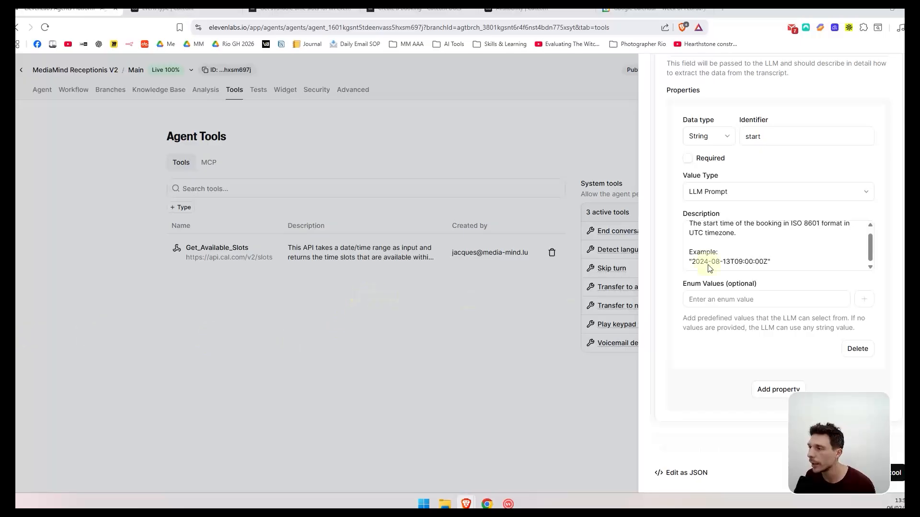
scroll(809, 264, up, 3)
scroll(865, 201, up, 3)
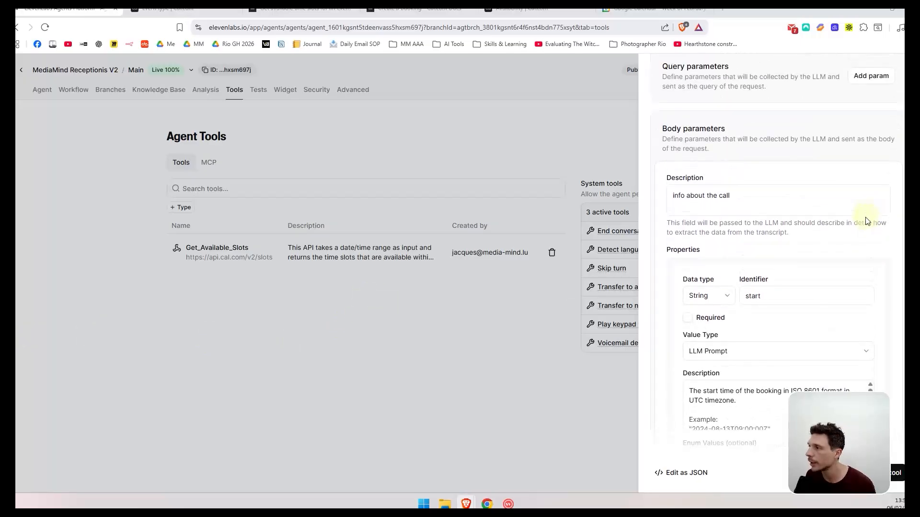
scroll(848, 231, down, 2)
scroll(851, 232, down, 5)
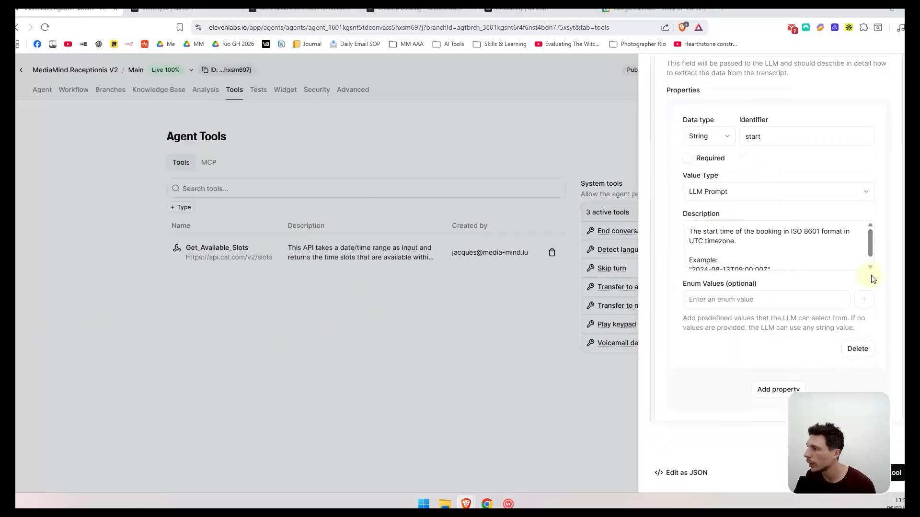
- Add a required Integer body property named eventTypeId with the description eventTypeId = '3978045'
click(777, 311)
scroll(766, 268, down, 4)
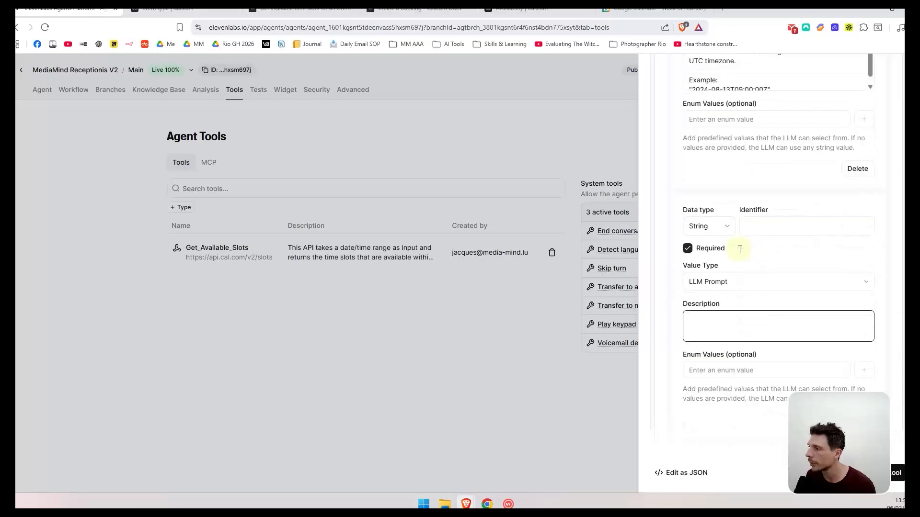
click(769, 174)
text(eventTypeId)
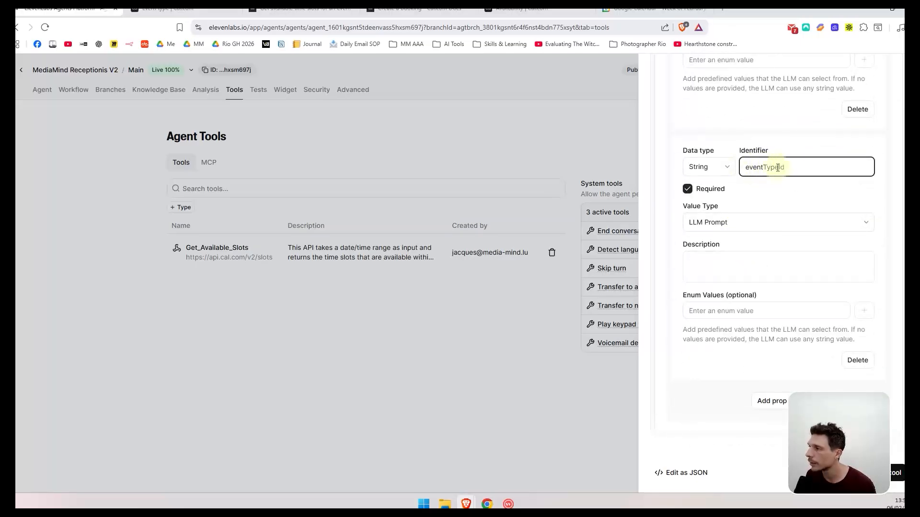
click(719, 167)
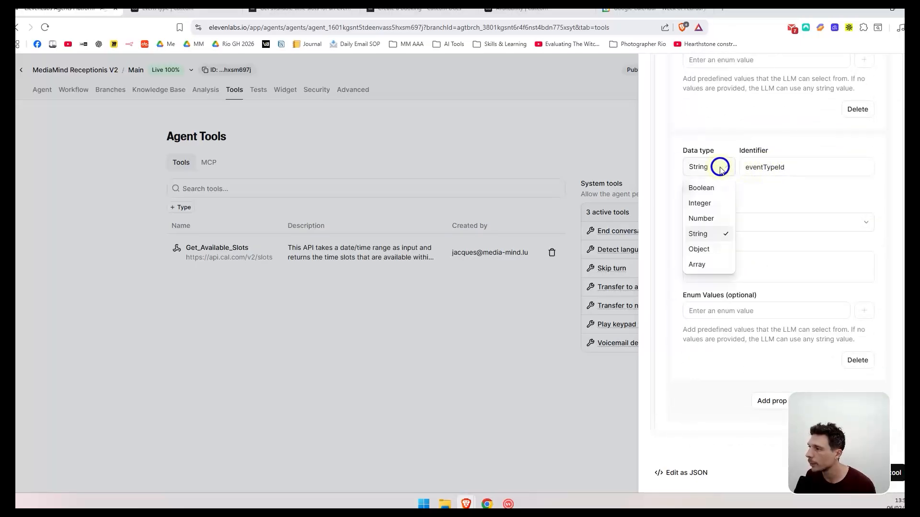
click(704, 204)
click(727, 264)
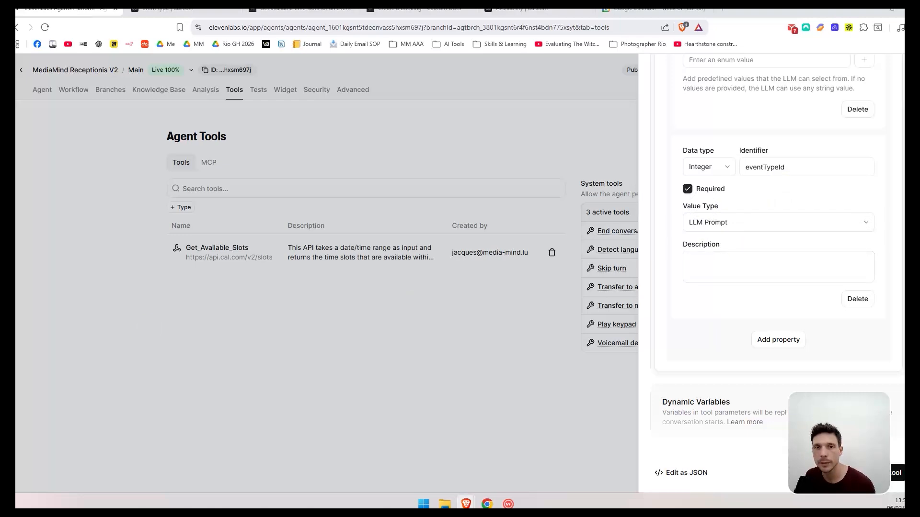
click(721, 265)
text(eventTypeId = '3978045')
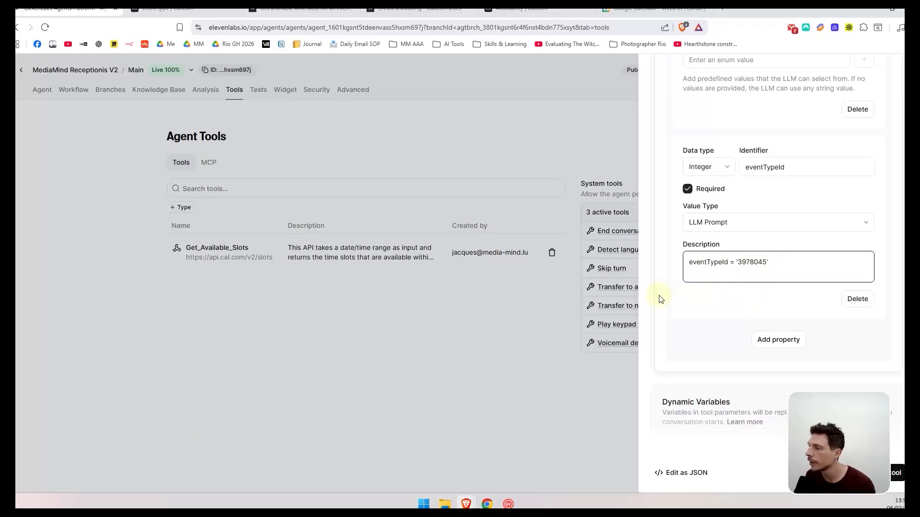
- Add a required Object body property named attendee with the description "Information about the person booking the meeting."
scroll(766, 335, down, 1)
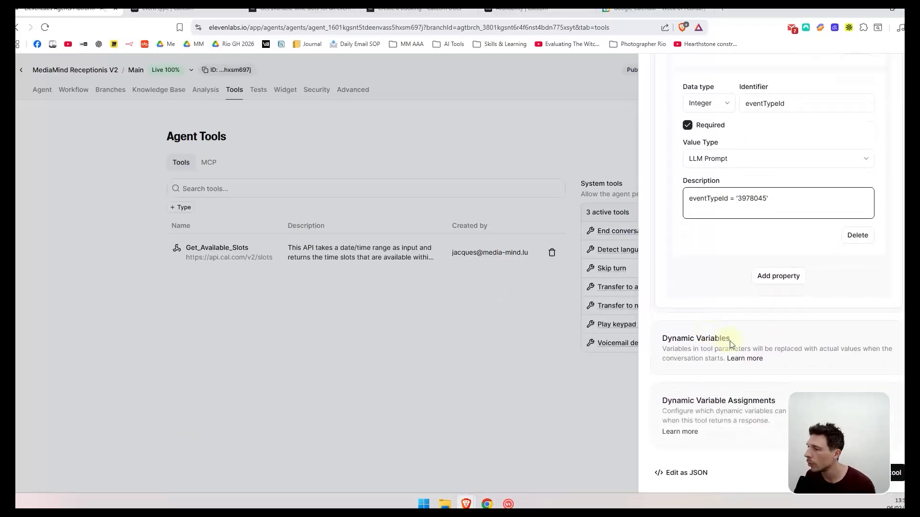
click(785, 284)
click(721, 293)
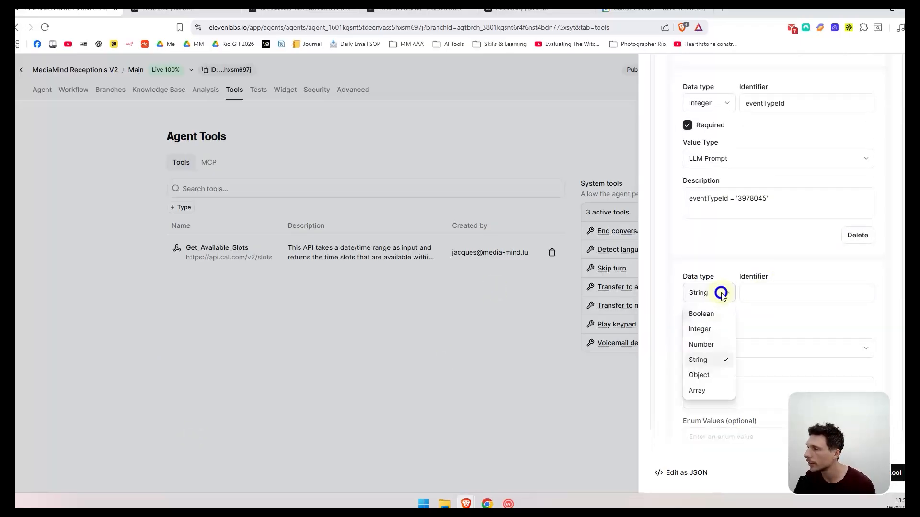
click(705, 376)
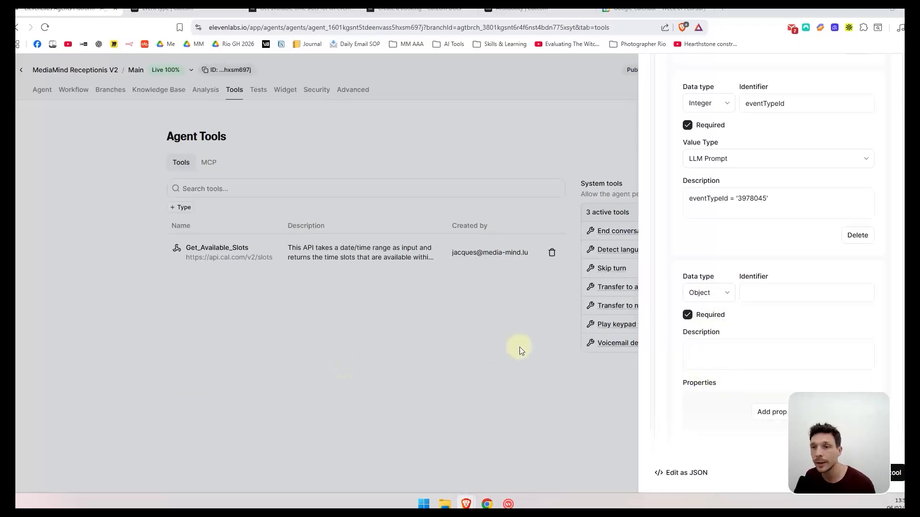
click(773, 293)
text(attendee)
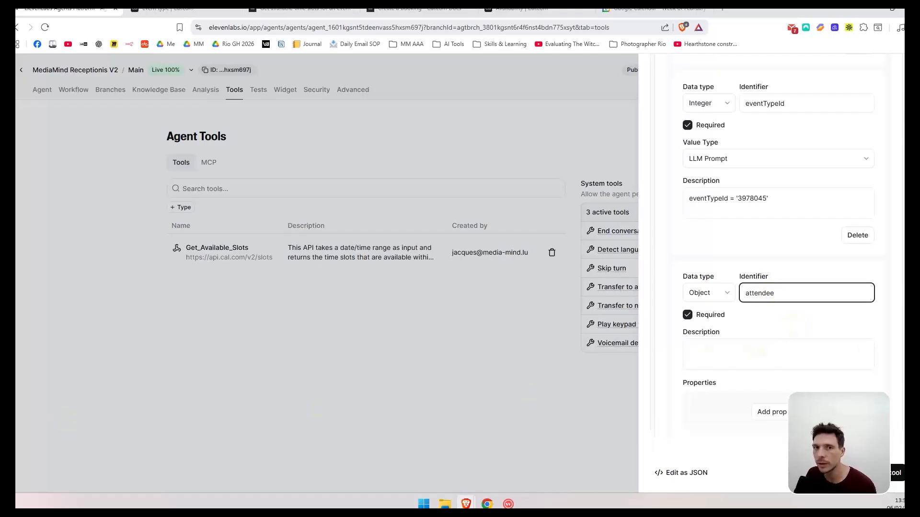
key(Tab)
click(754, 357)
text(Information about the person booking the meeting.)
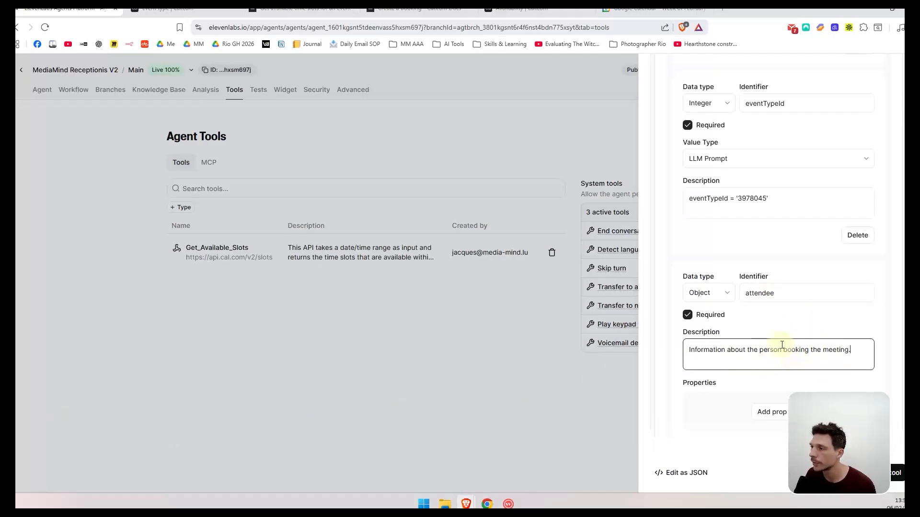
- Add a required String property named name inside the attendee object, described as "Full name of the person booking"
scroll(782, 346, down, 3)
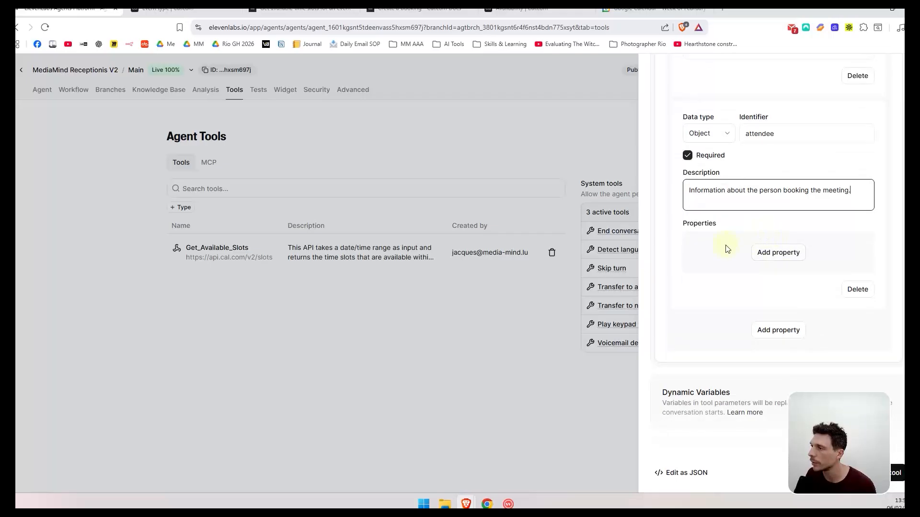
click(777, 254)
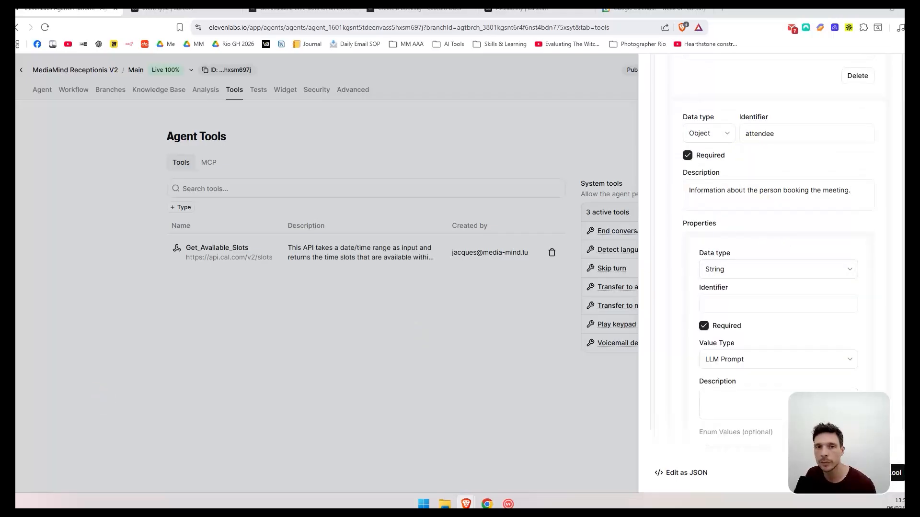
click(748, 301)
text(name)
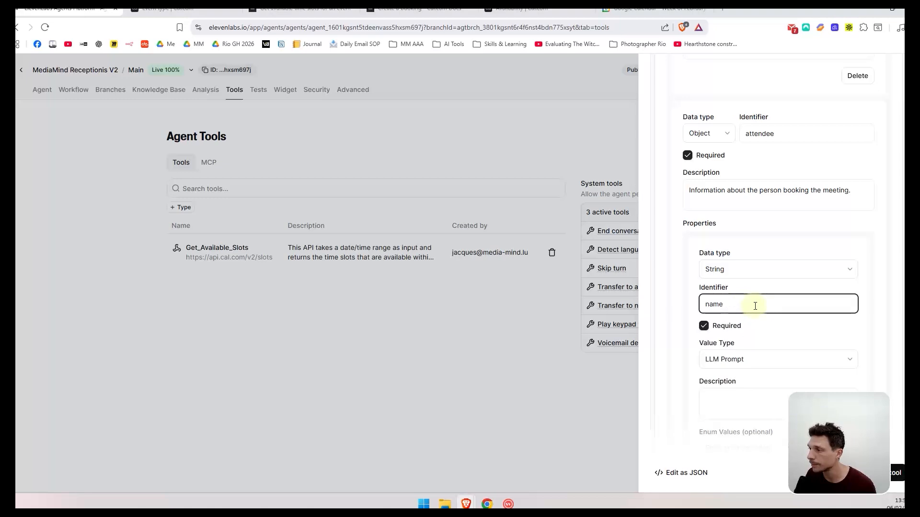
scroll(756, 300, down, 3)
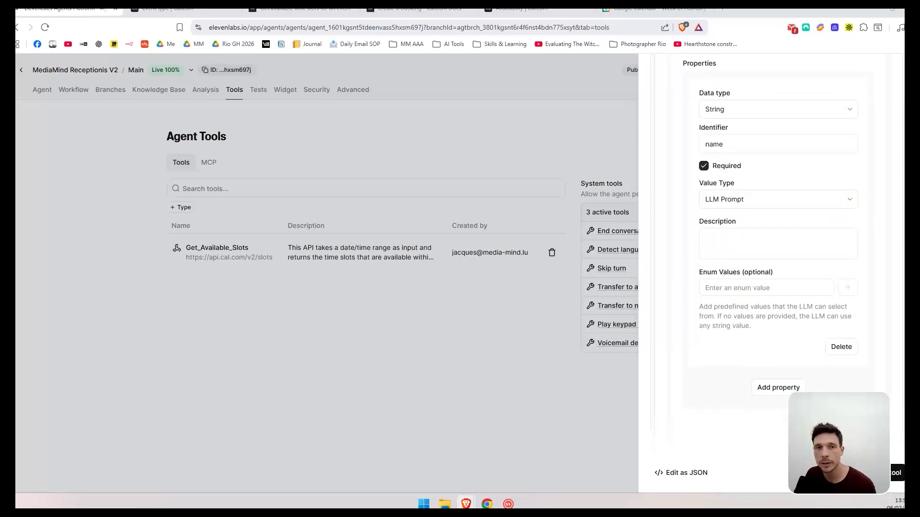
click(740, 248)
text(→ Full name of the person booking)
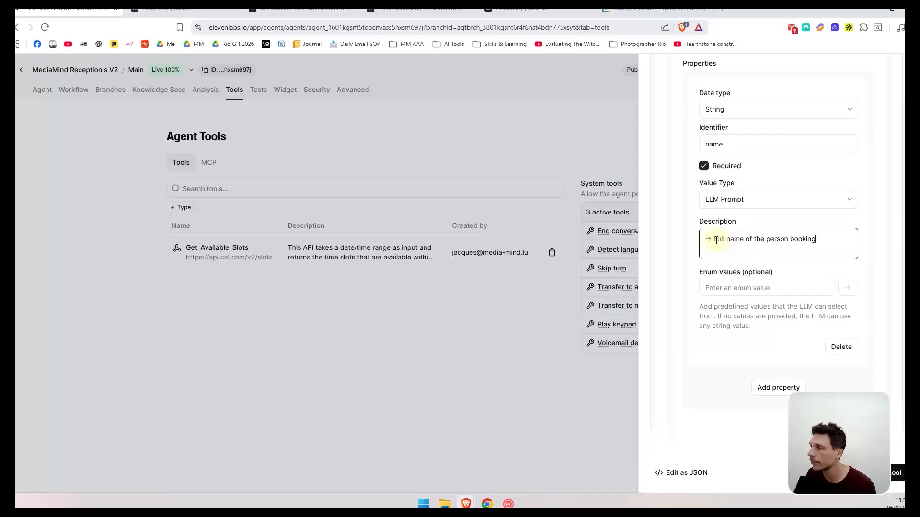
key(BackSpace)
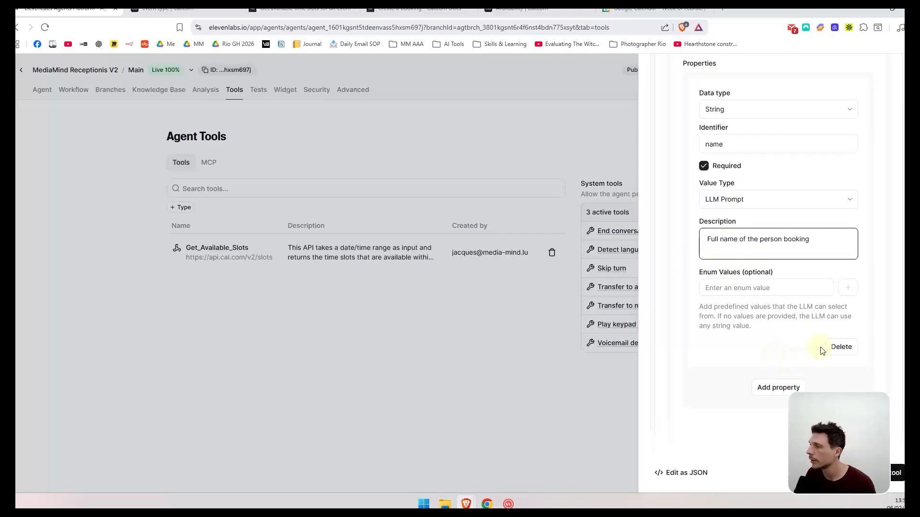
- Add a required String property named email inside the attendee object, described as "Email address of the person booking"
scroll(769, 318, down, 2)
click(785, 309)
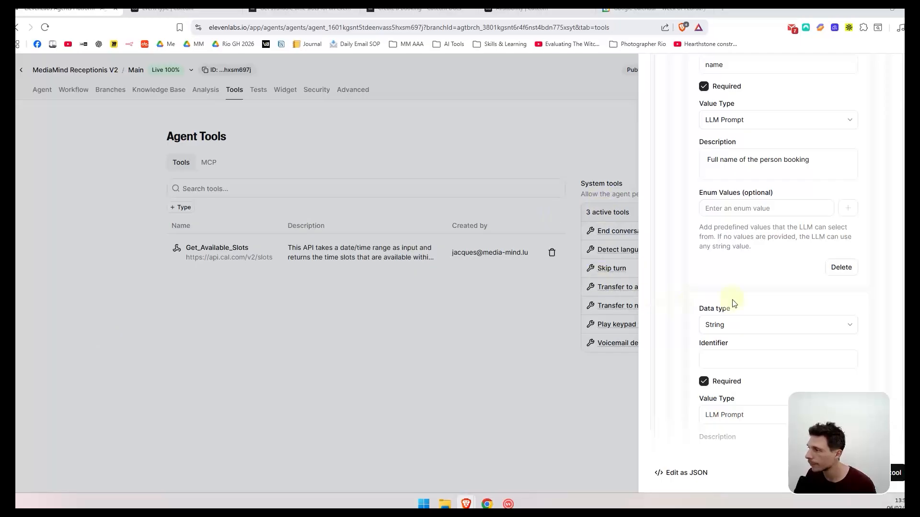
click(760, 358)
text(email)
scroll(749, 277, down, 5)
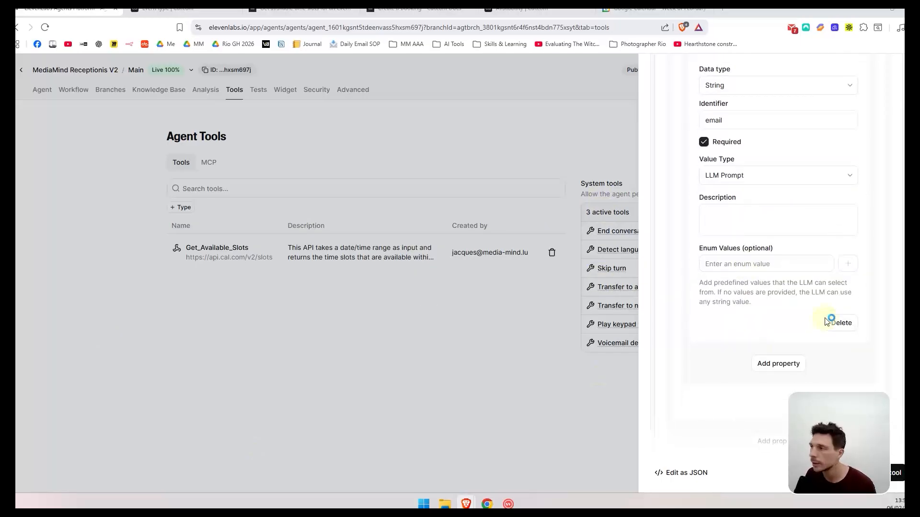
click(752, 222)
text(Email address of the person booking)
- Add a required String property named timeZone to the attendee object, described as the caller's timezone in `Continent/City` format, e.g. `America/Sao_Paulo`
click(777, 367)
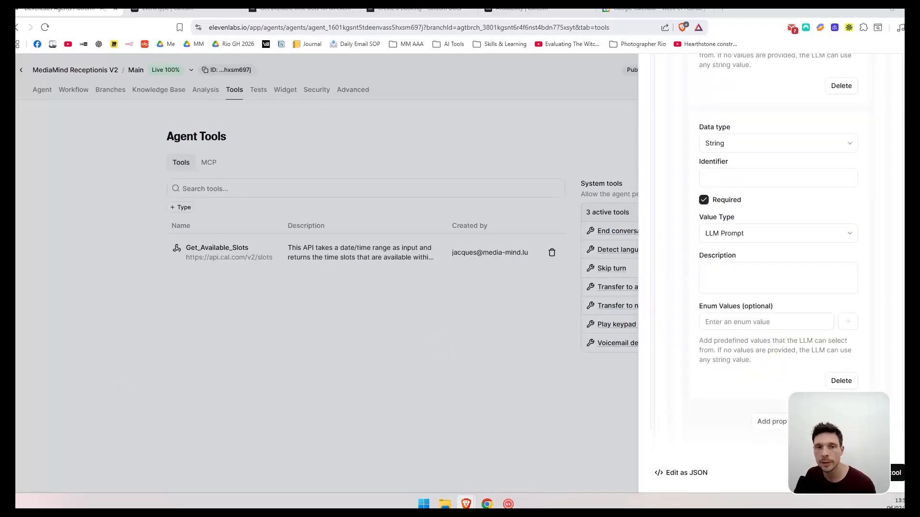
click(740, 277)
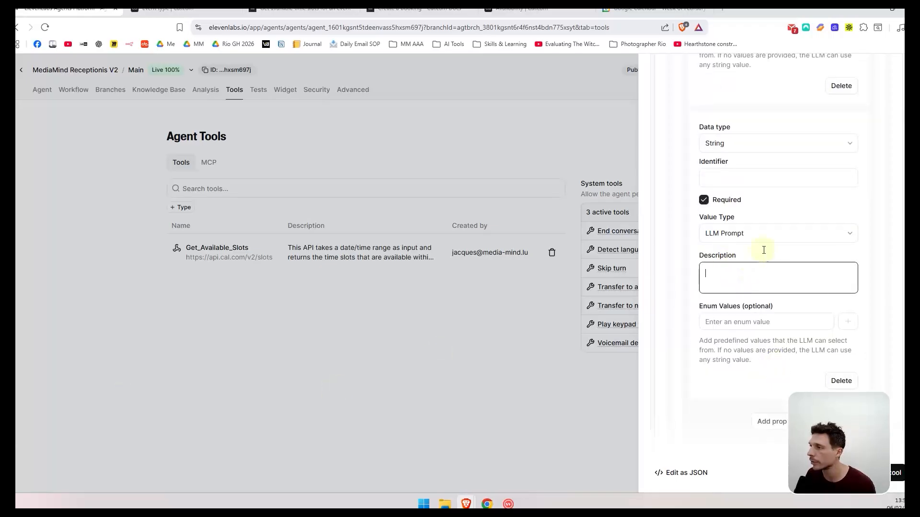
click(758, 177)
text(timeZone)
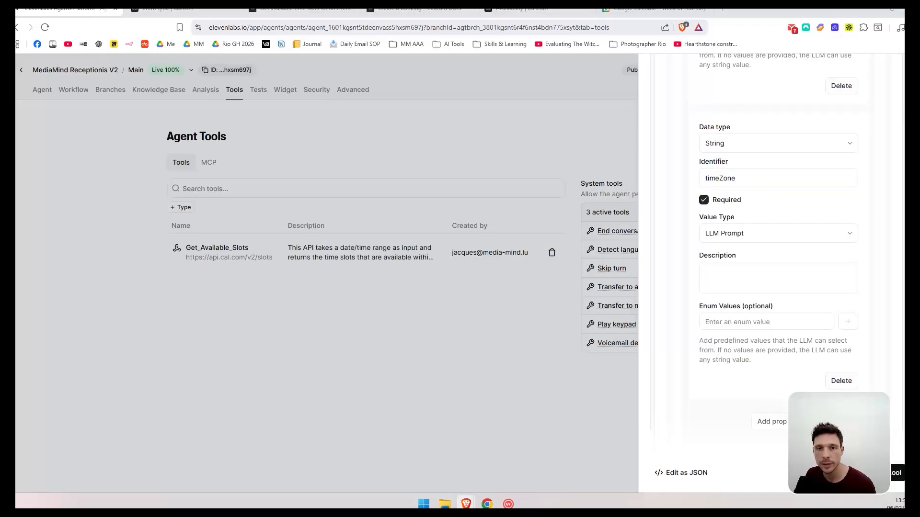
click(735, 267)
key(ctrl+v)
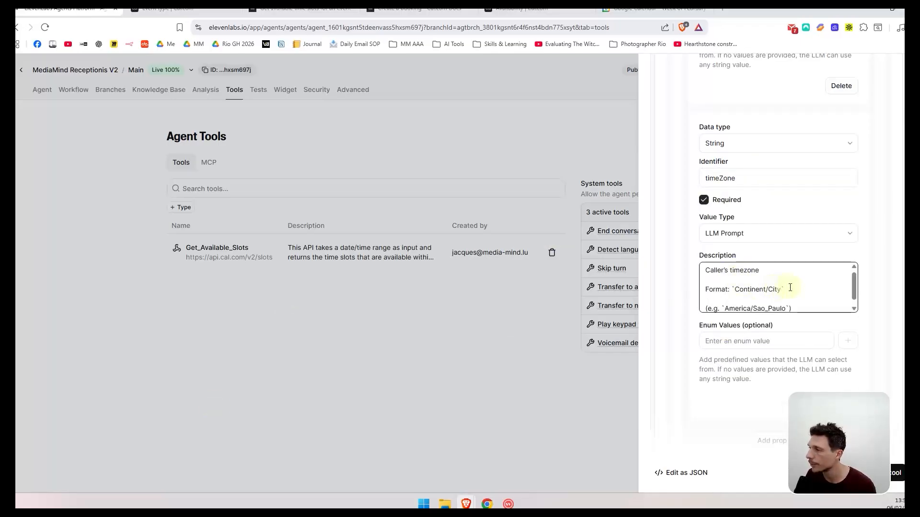
- Clear invalid characters from the name, email and timeZone identifiers in the attendee object, and add the Book_Meeting tool to the agent
scroll(788, 287, down, 1)
scroll(778, 290, up, 1)
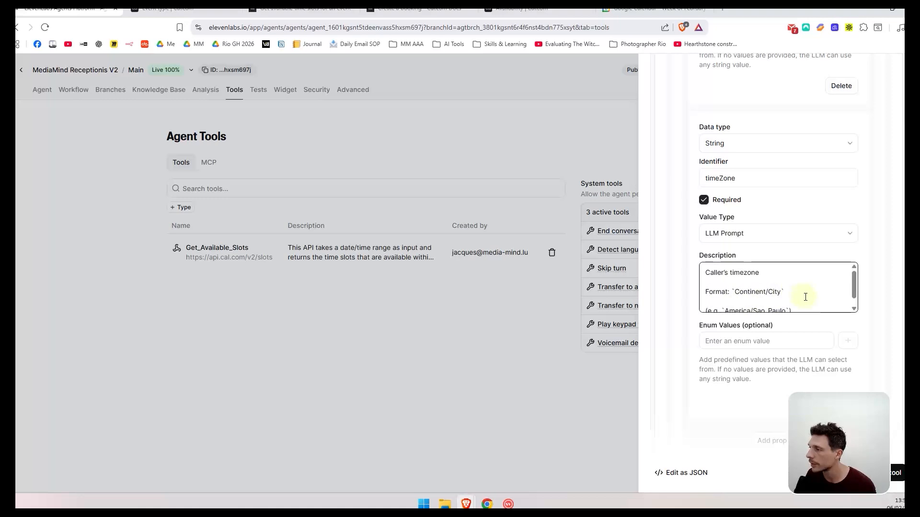
scroll(791, 299, down, 1)
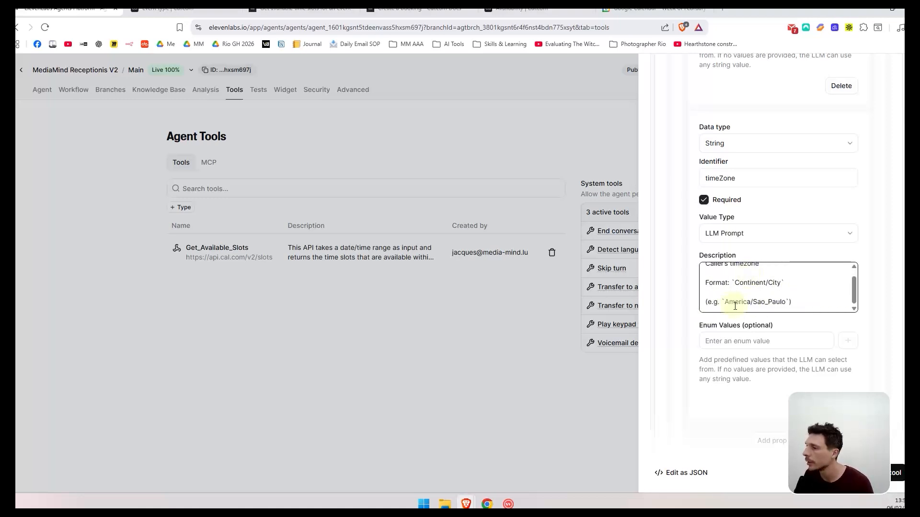
scroll(733, 336, up, 10)
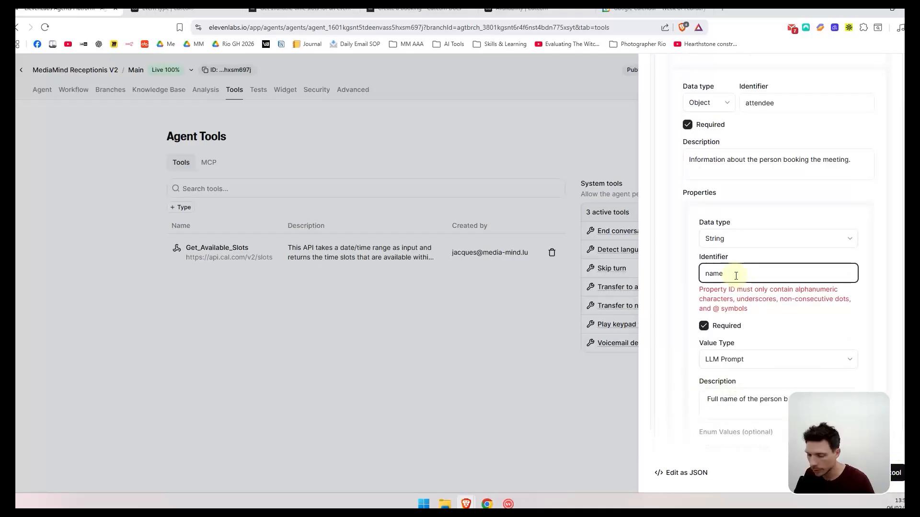
scroll(741, 283, down, 5)
click(746, 290)
click(742, 290)
click(739, 329)
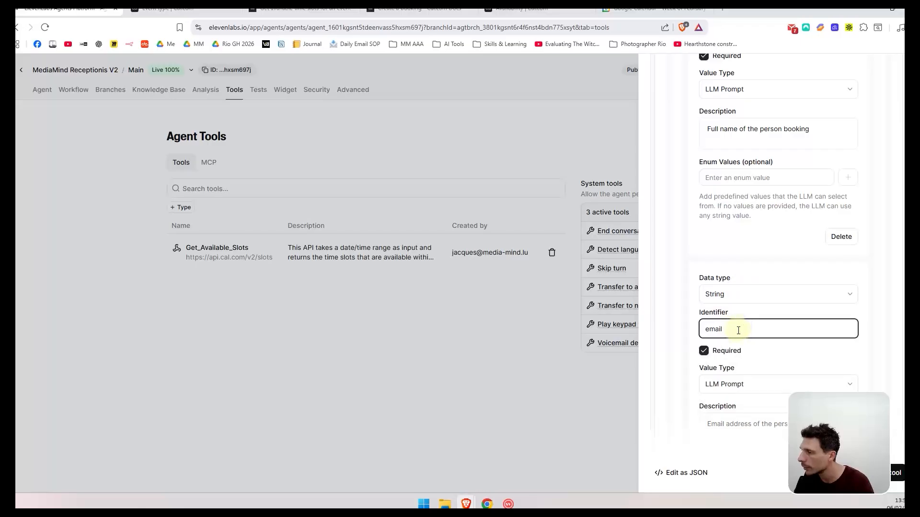
scroll(740, 335, down, 5)
click(742, 381)
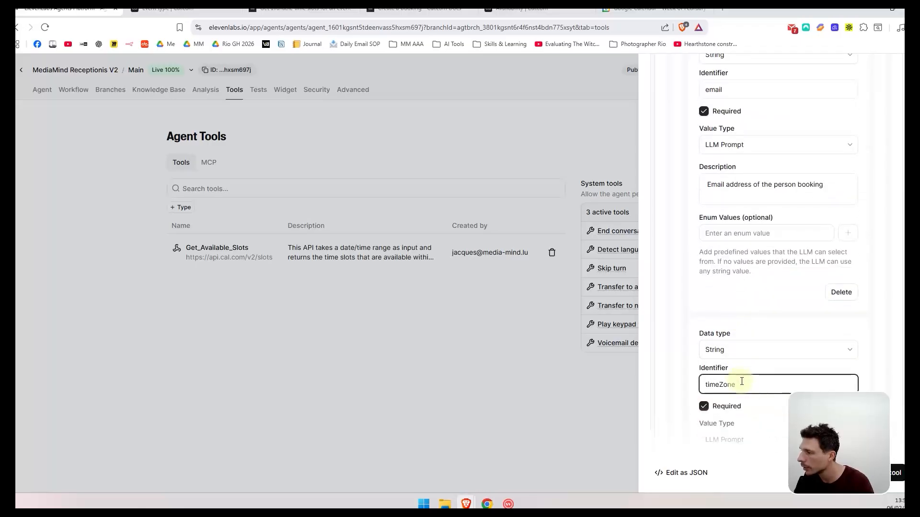
scroll(742, 382, down, 3)
click(896, 472)
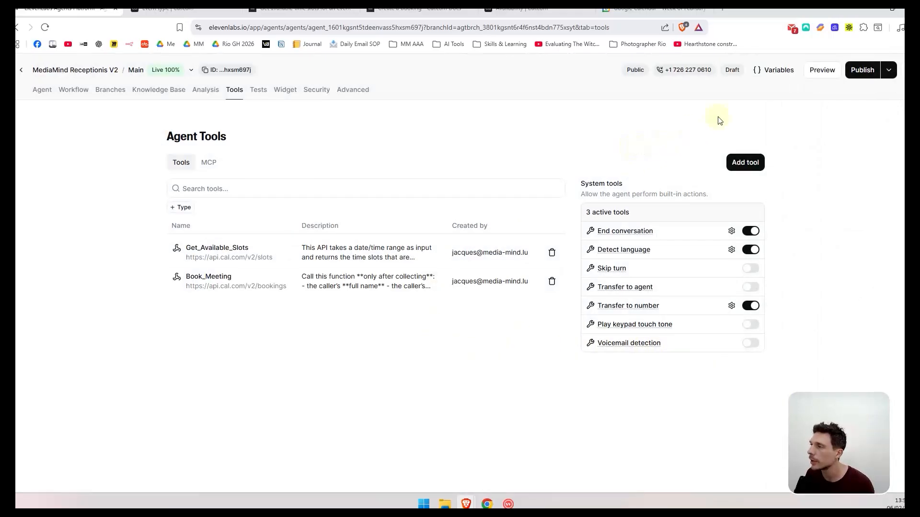
- Preview the agent with a voice call booking February 9 at 3 PM Sao Paulo time, and check Google Calendar for the meeting
click(823, 74)
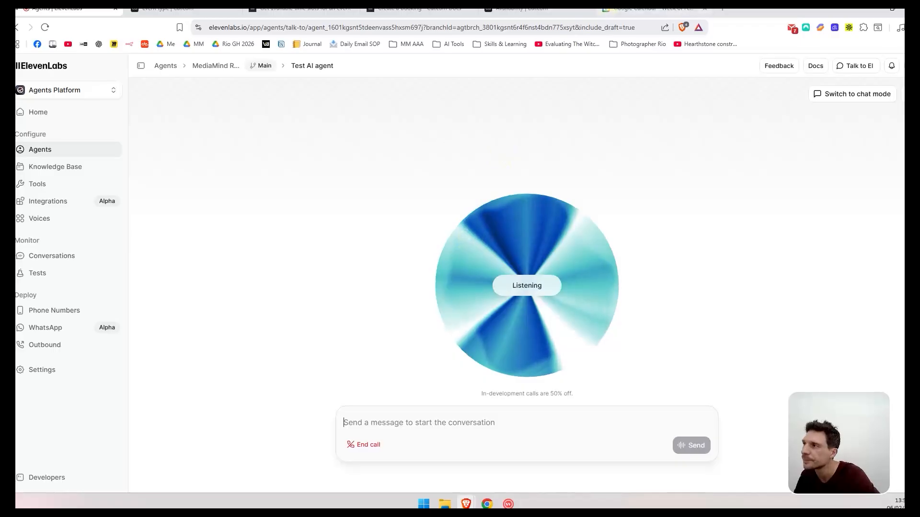
click(627, 9)
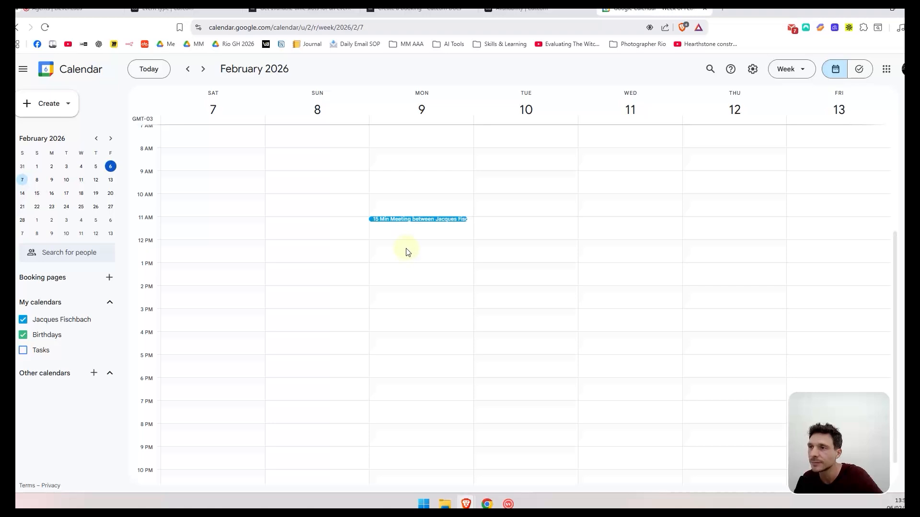
click(46, 29)
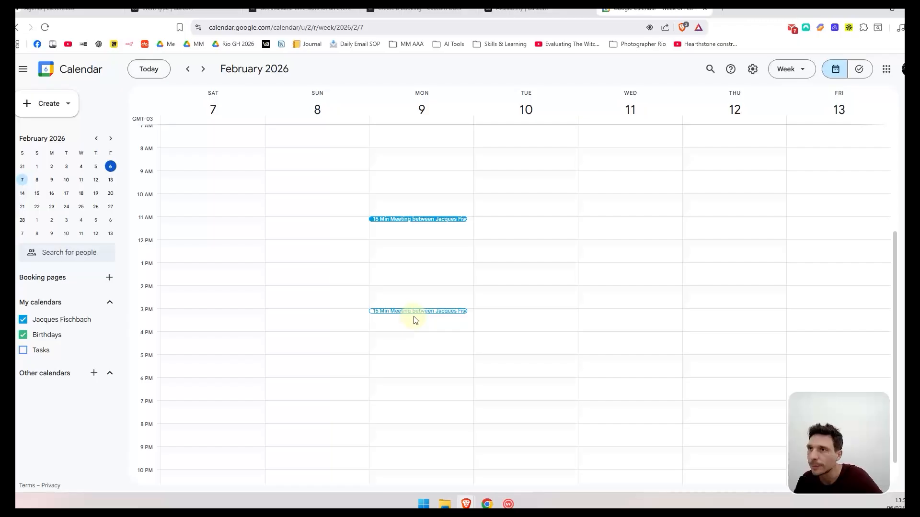
- Return to the agent in ElevenLabs and examine the summary and collected data of the Feb 6, 2026, 1:52 PM conversation
click(77, 9)
click(213, 68)
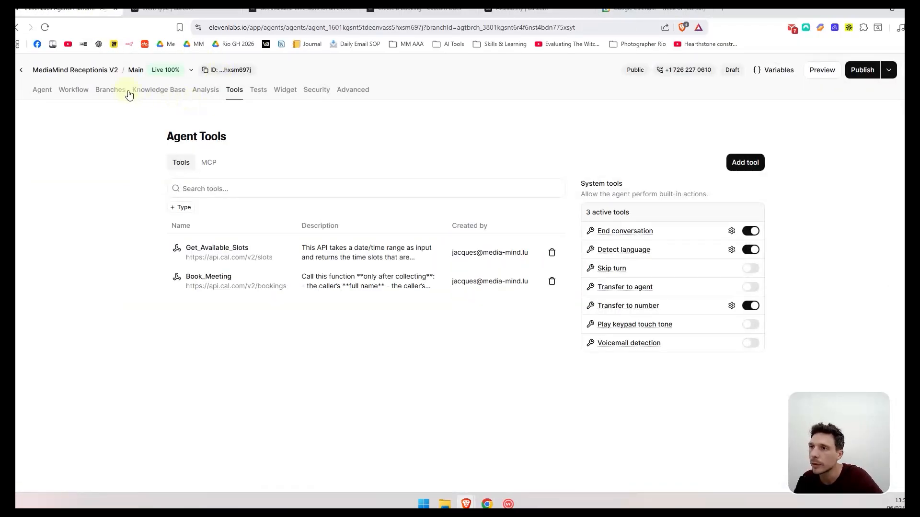
click(204, 93)
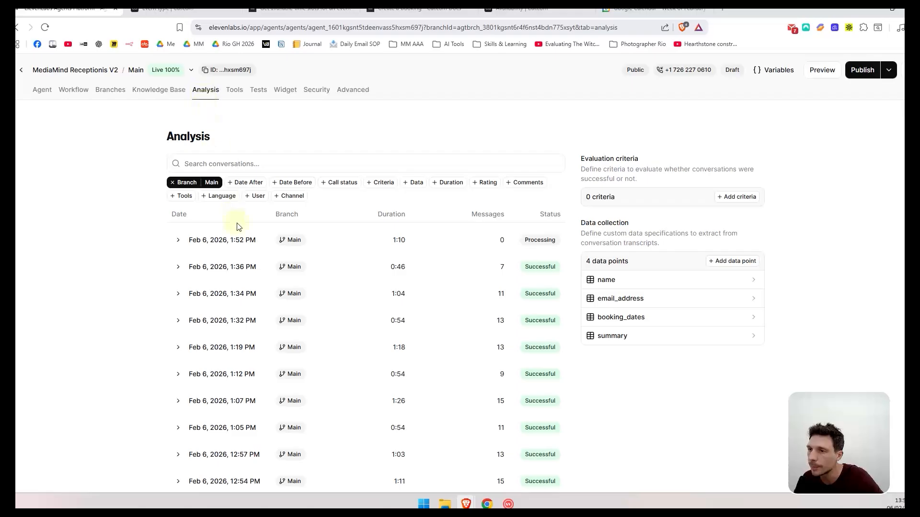
click(229, 247)
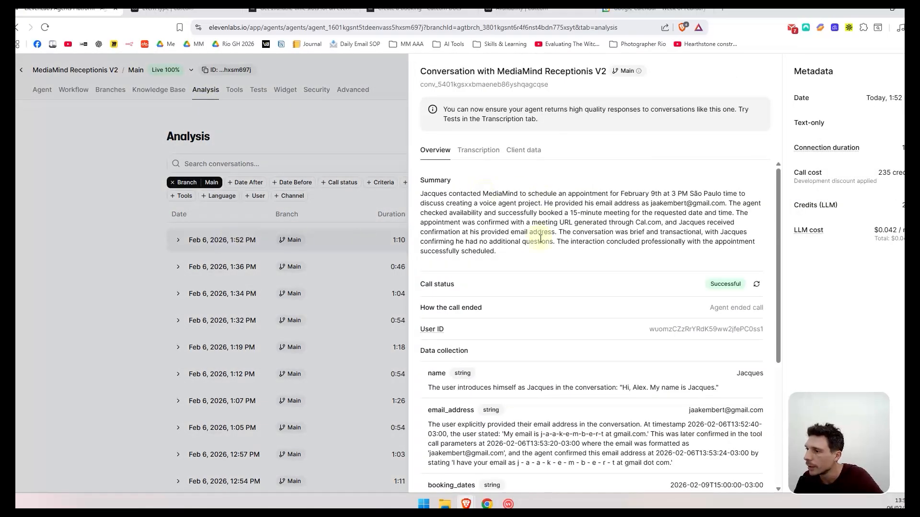
scroll(539, 237, down, 3)
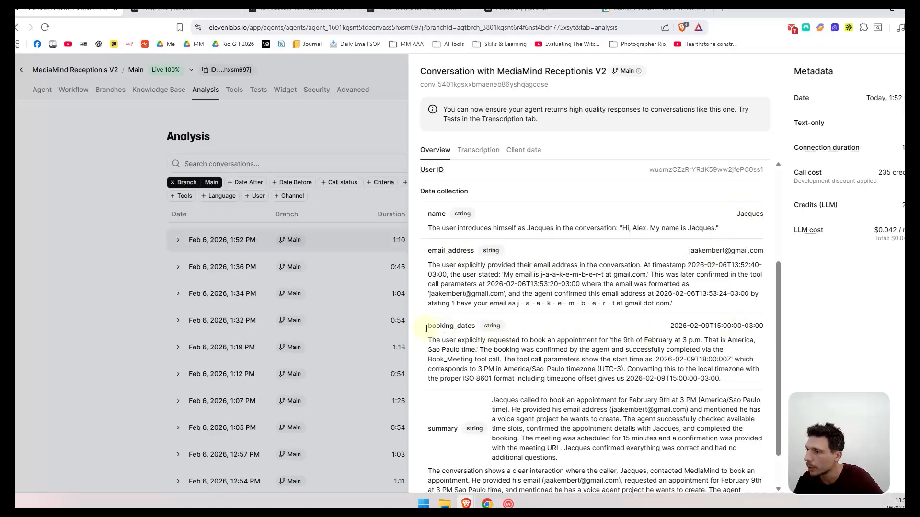
scroll(641, 351, down, 1)
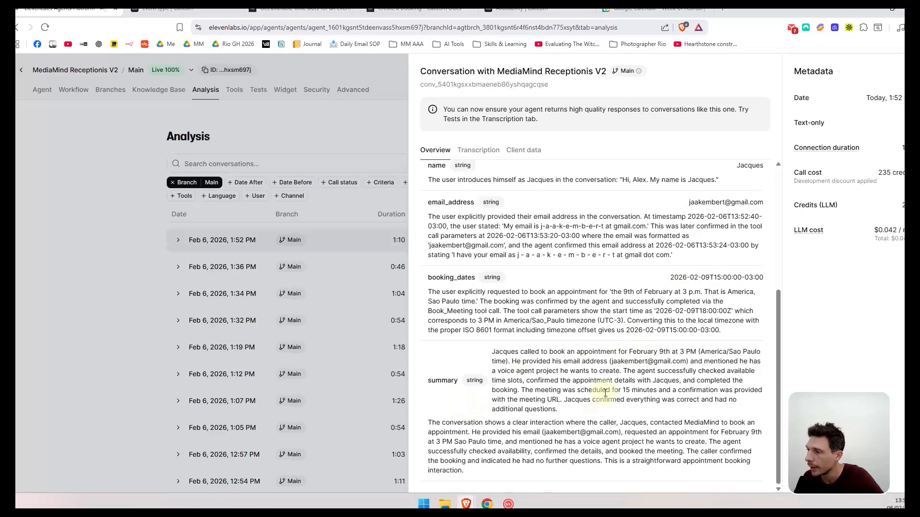
scroll(534, 378, up, 4)
- Review the conversation's transcription, checking the Get_Available_Slots and Book_Meeting tool calls, and close the conversation details
click(479, 150)
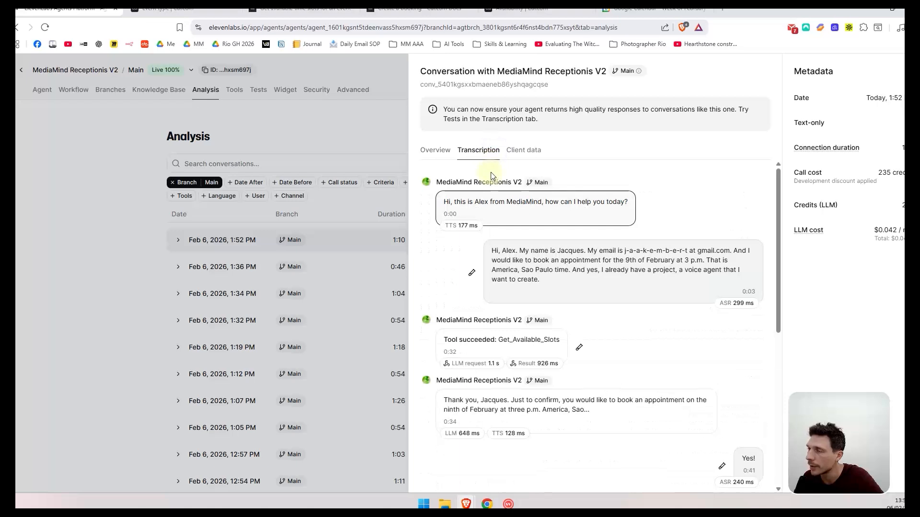
scroll(544, 268, down, 2)
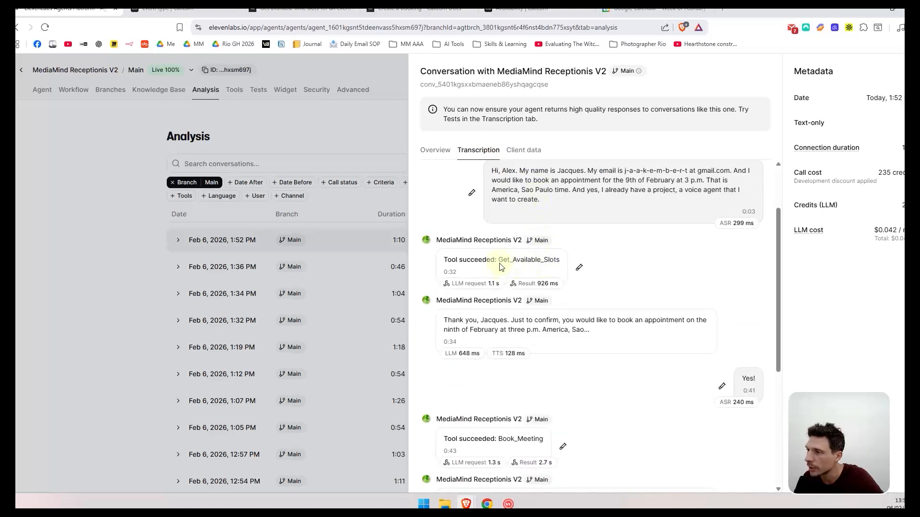
drag(503, 261, 555, 261)
click(531, 262)
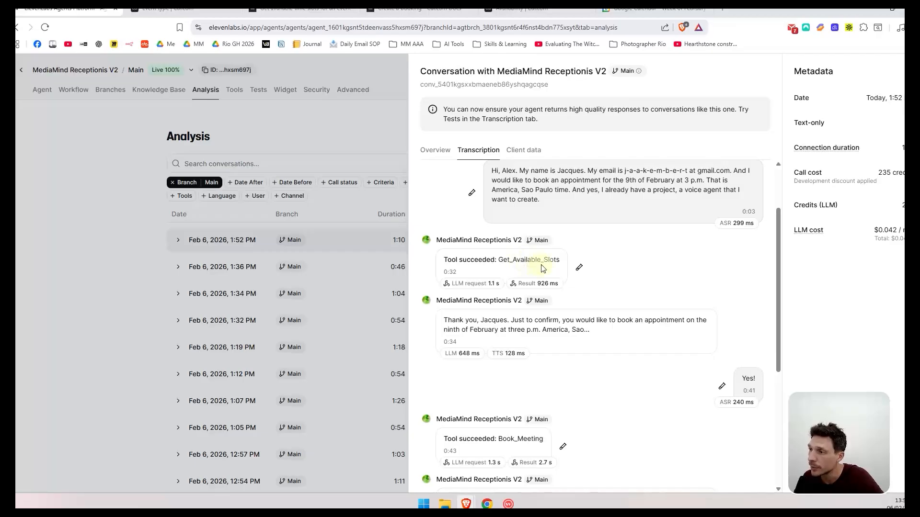
scroll(546, 264, down, 5)
drag(504, 211, 536, 216)
click(537, 218)
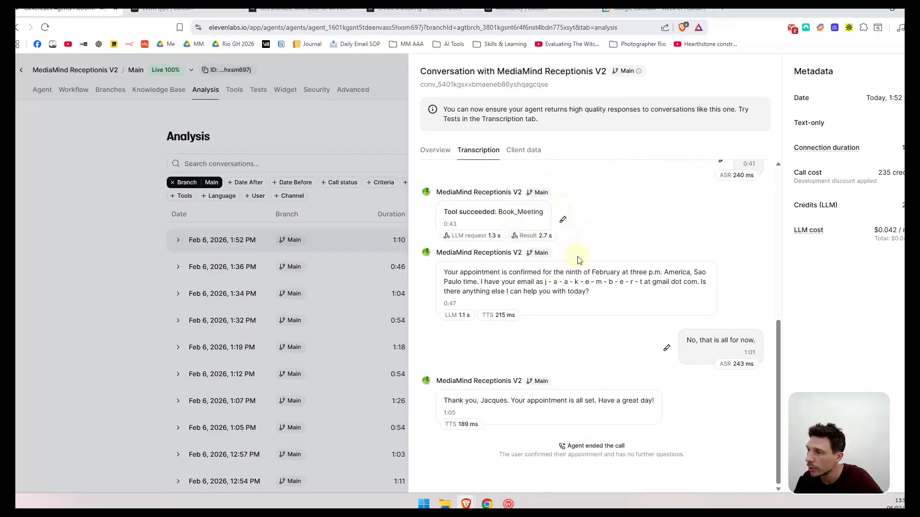
scroll(585, 377, up, 10)
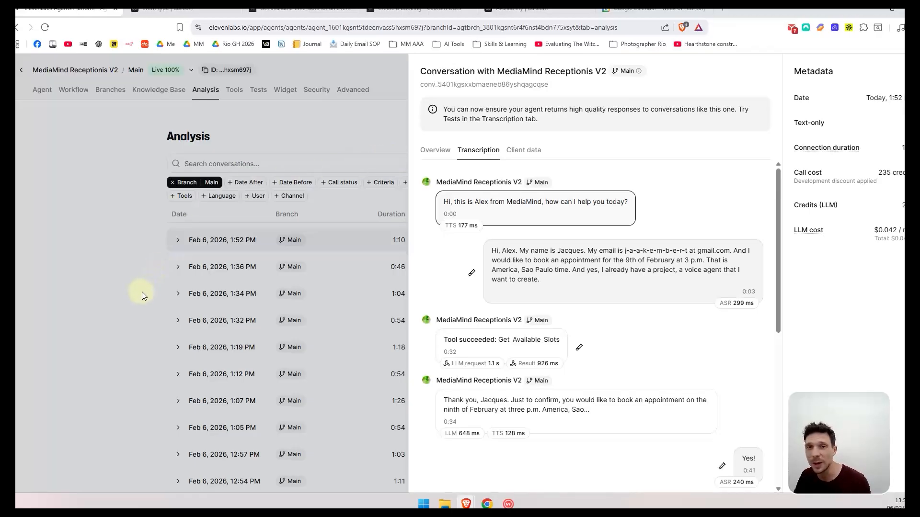
click(156, 301)
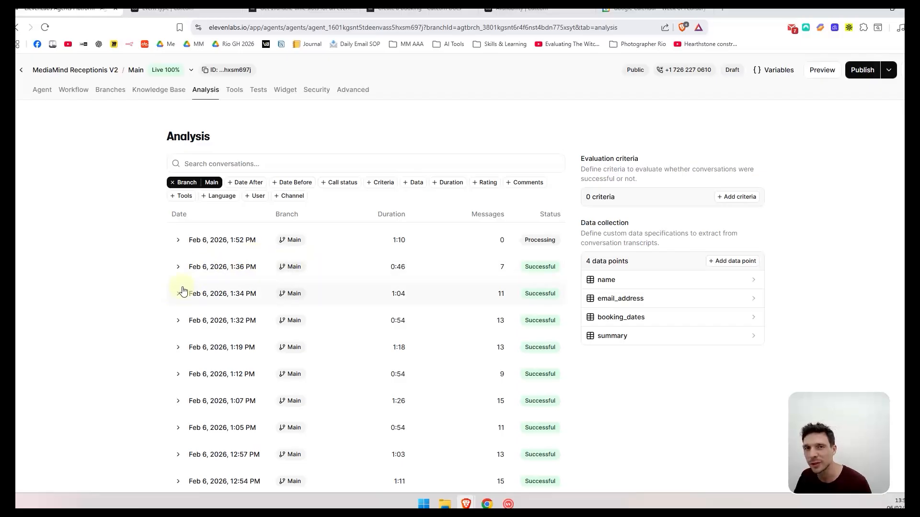